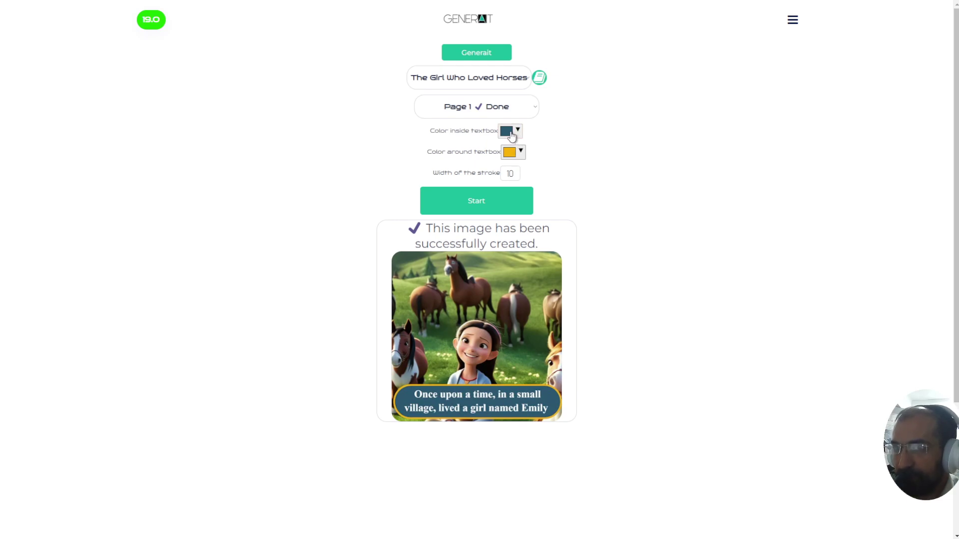
Step: Review the page list of The Girl Who Loved Horses and examine the finished Page 1 image with its caption
key("ctrl+plus")
key("ctrl+plus")
key("ctrl+plus")
key("ctrl+plus")
key("ctrl+plus")
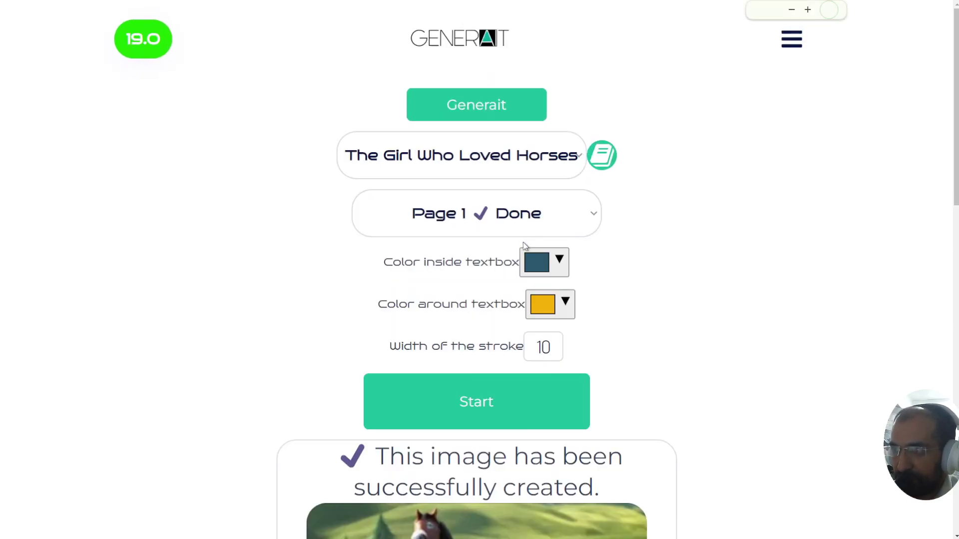
key("ctrl+plus")
scroll(849, 338, "down", 4)
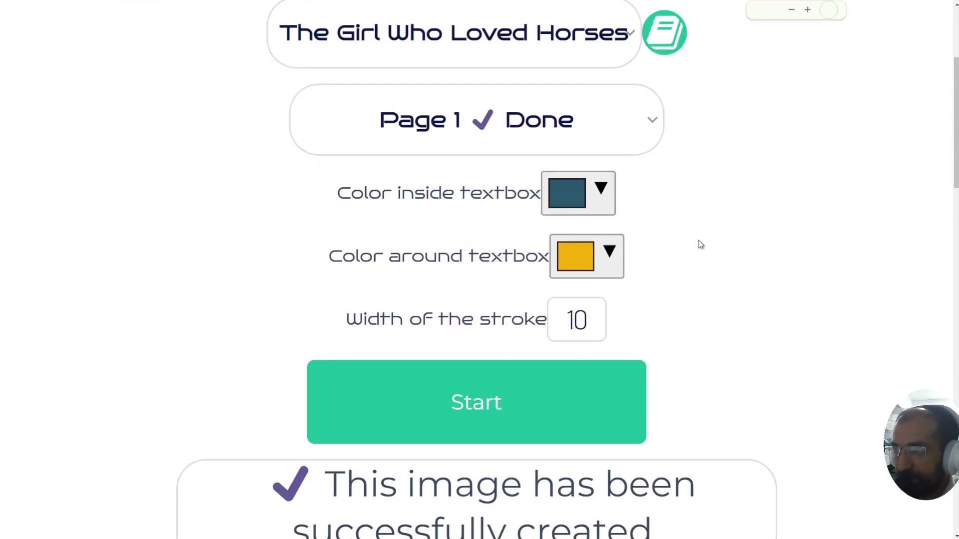
left_click(518, 131)
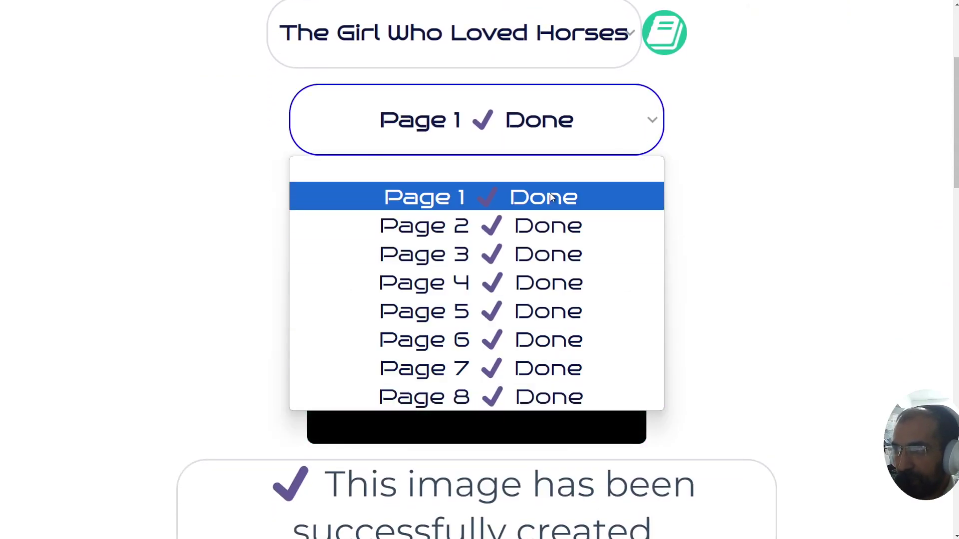
left_click(551, 196)
left_click(714, 190)
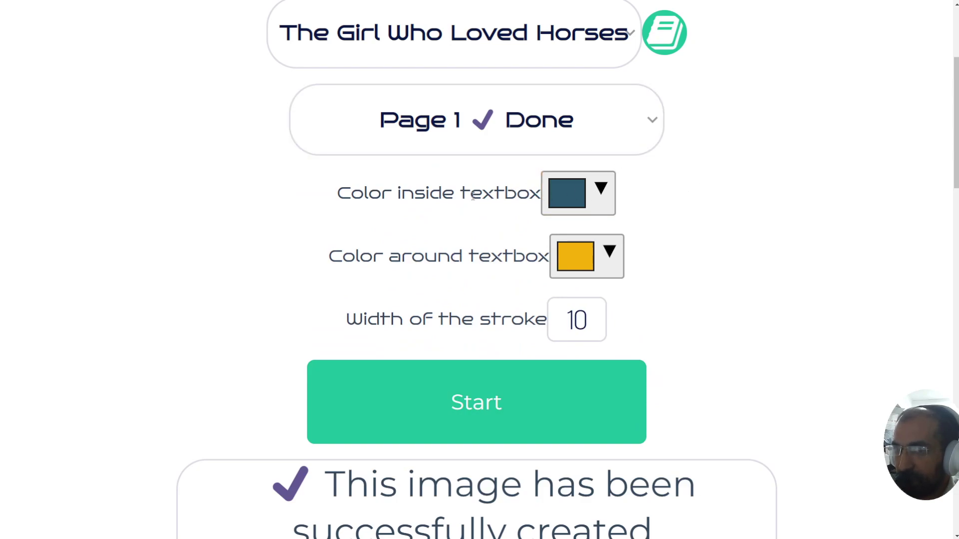
scroll(830, 260, "down", 13)
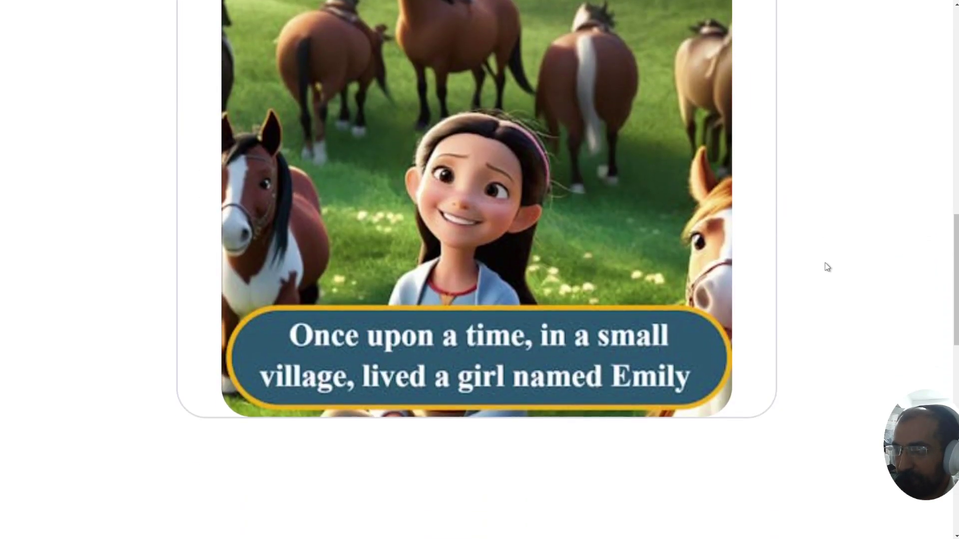
scroll(877, 342, "up", 14)
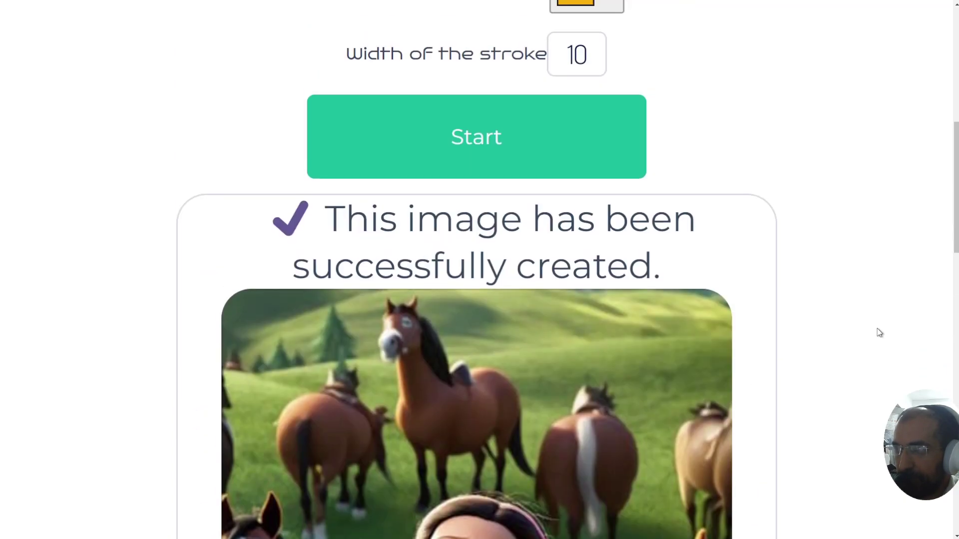
Step: Change the color inside the textbox to golden yellow
left_click(591, 198)
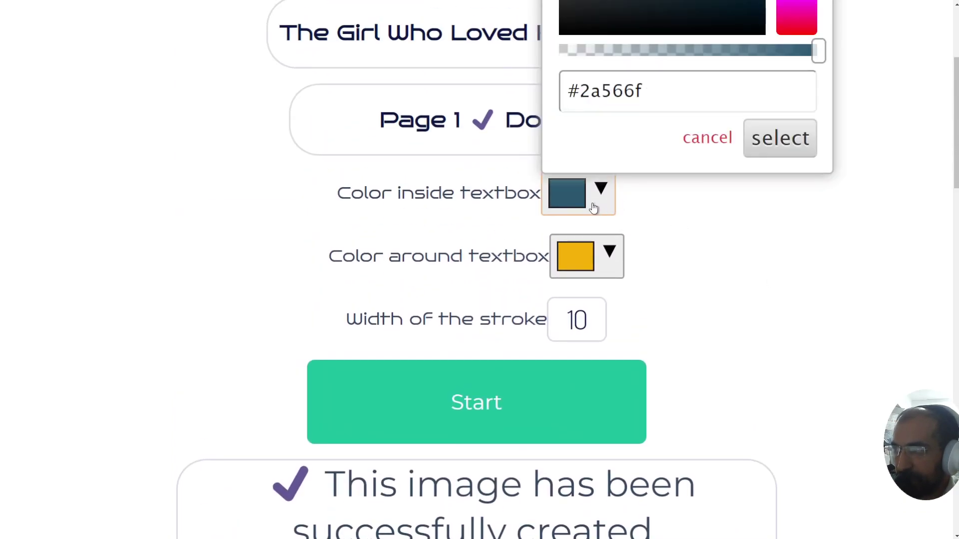
scroll(705, 241, "up", 4)
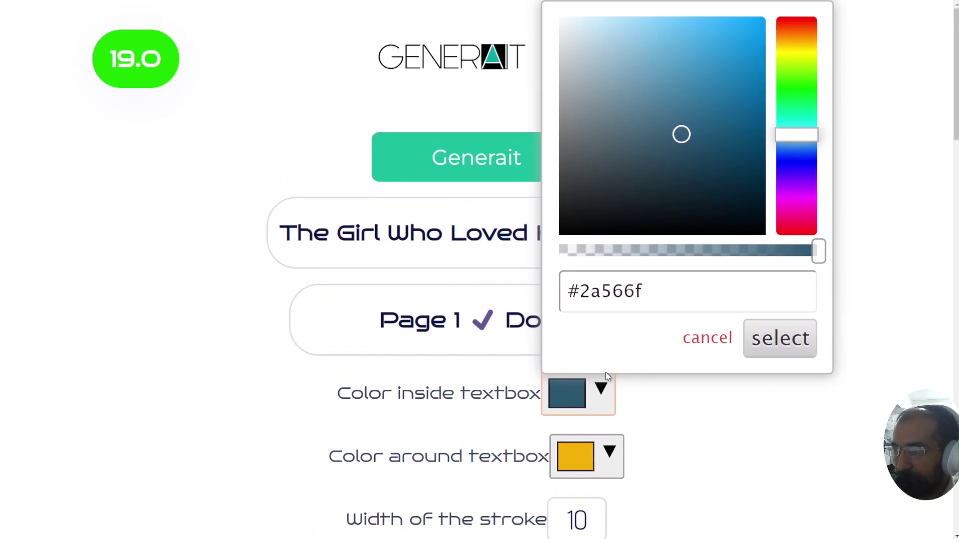
left_click(804, 45)
left_click_drag(749, 37, 769, 15)
left_click(780, 339)
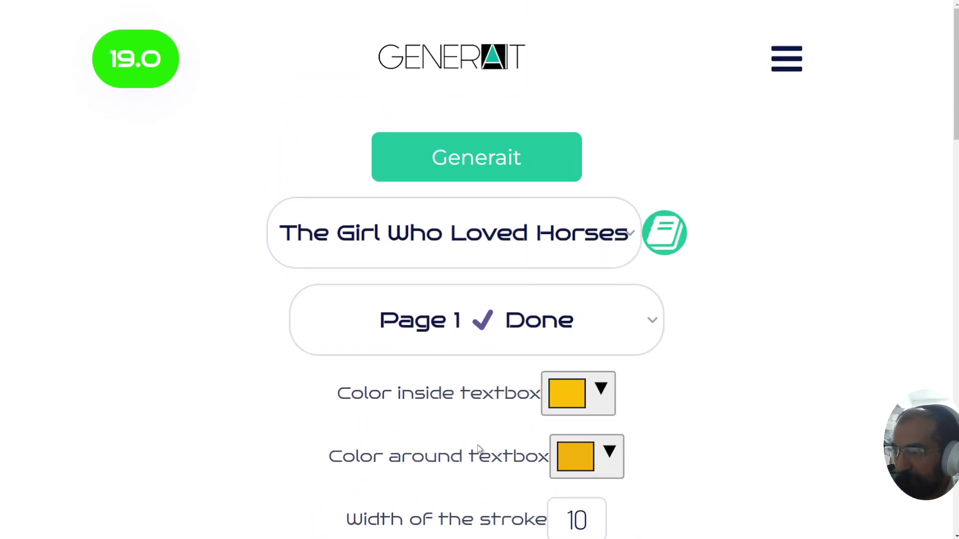
Step: Check the border around the caption on the finished image and set the color around the textbox to black
left_click_drag(338, 456, 486, 466)
scroll(248, 370, "down", 15)
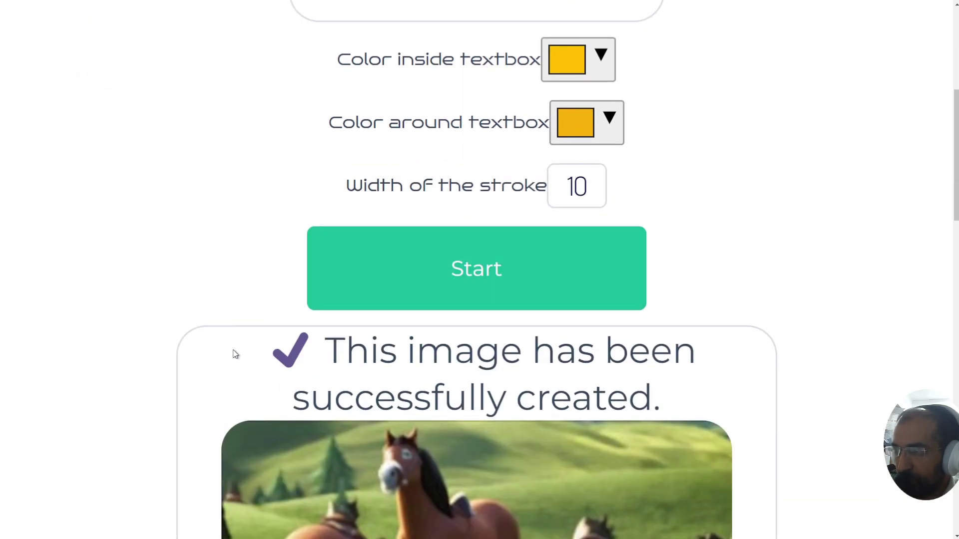
scroll(220, 345, "down", 3)
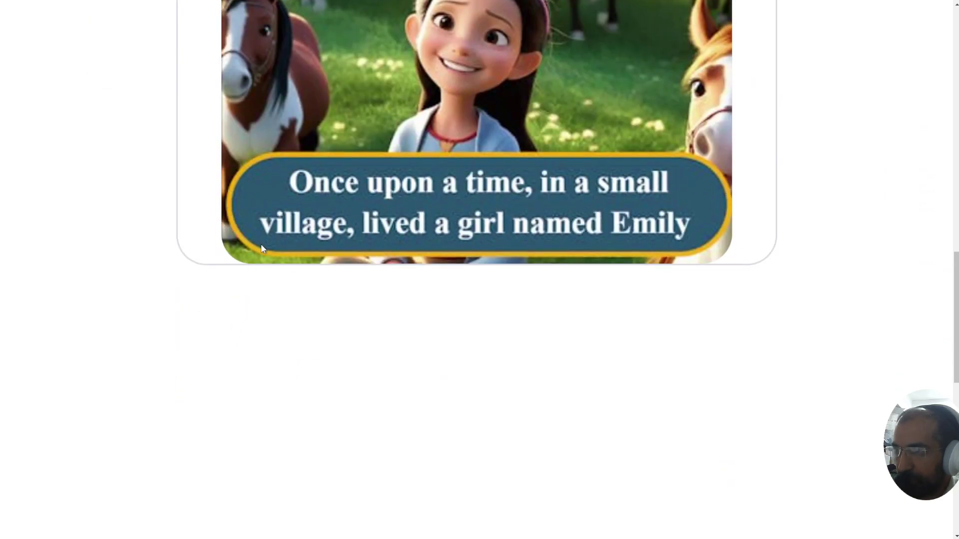
left_click_drag(954, 256, 954, 69)
left_click(586, 232)
left_click(617, 38)
left_click(805, 185)
Step: Set the width of the stroke to 5 and generate the editable textbox for Page 1
left_click(550, 291)
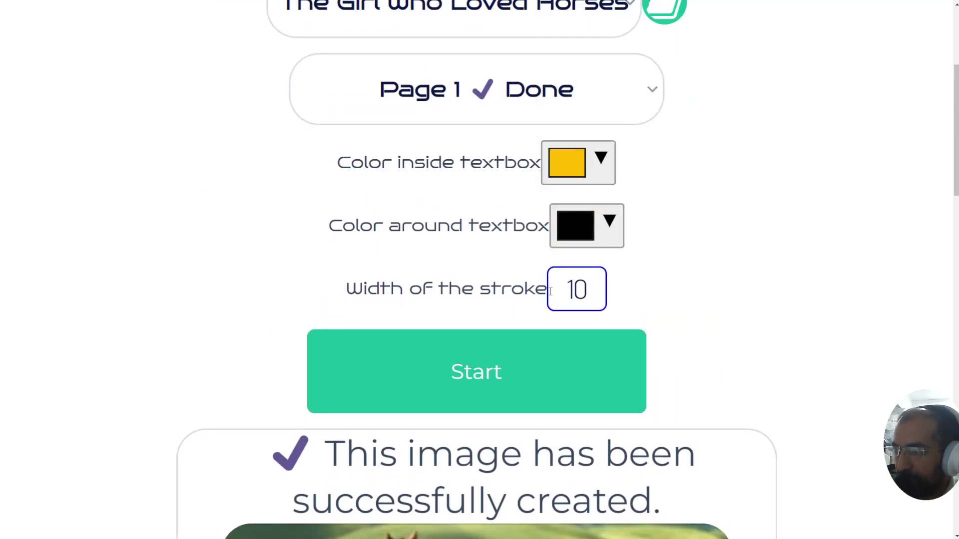
left_click_drag(550, 291, 595, 300)
type("5")
double_click(562, 302)
left_click(484, 381)
Step: Select the yellow textbox behind the caption in the editable image preview
left_click_drag(956, 161, 939, 359)
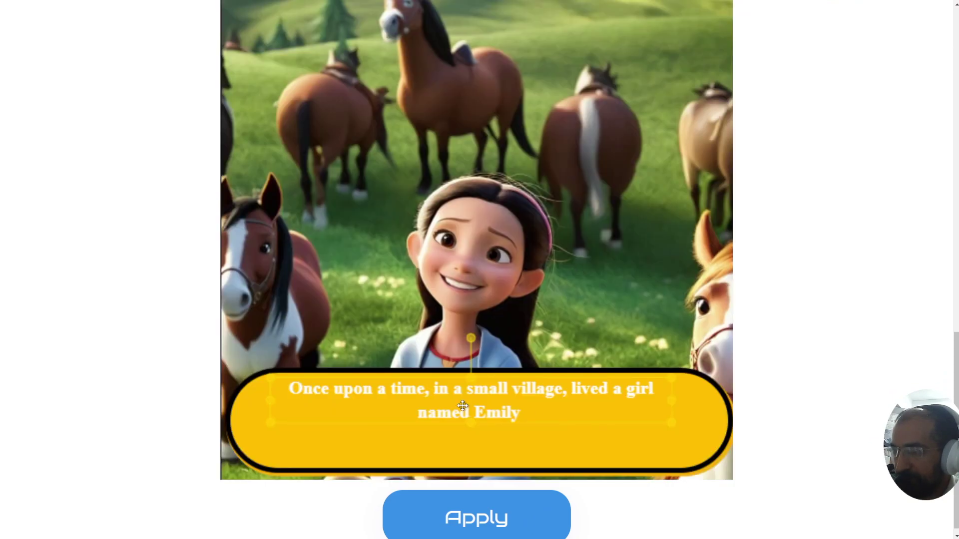
left_click(682, 413)
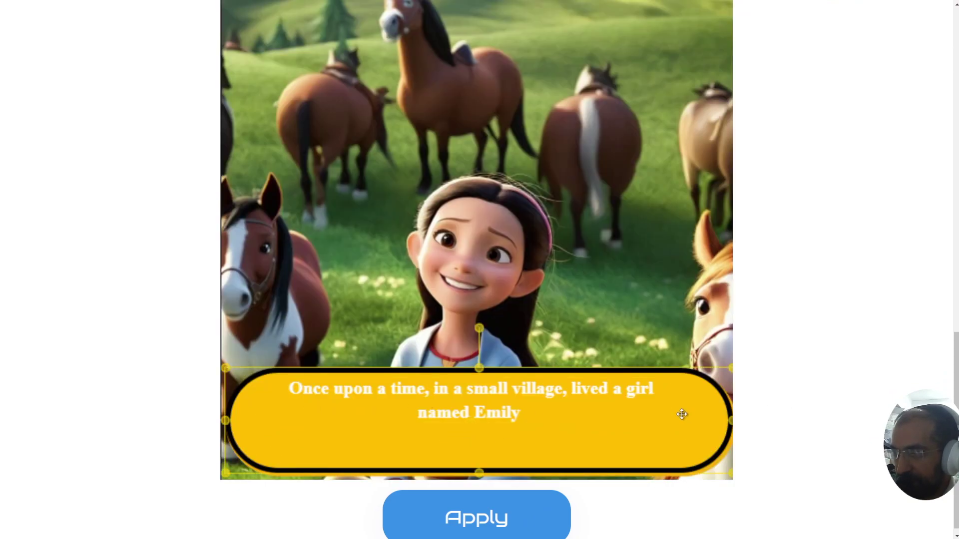
mouse_move(681, 426)
left_mouse_down()
mouse_move(672, 296)
mouse_move(688, 430)
left_mouse_up()
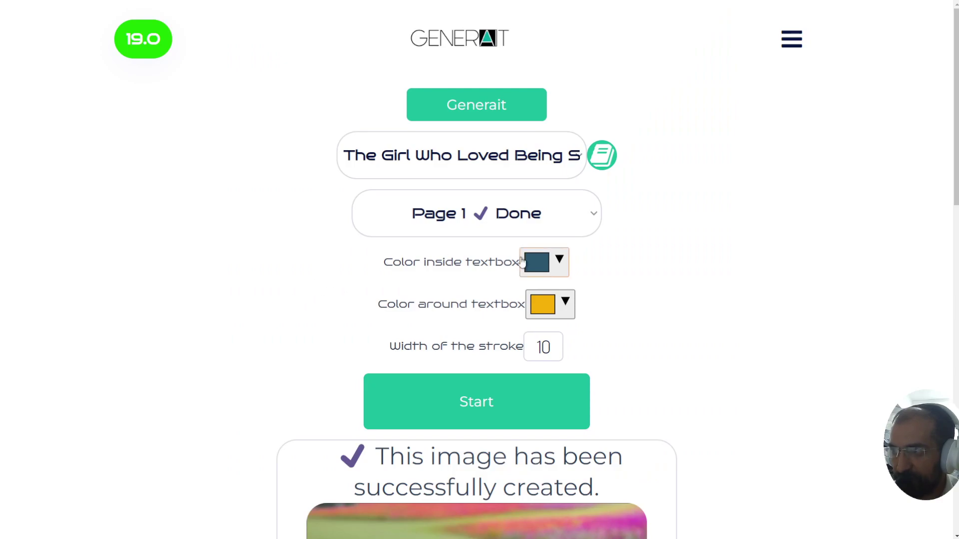
Step: For Page 1 of the second story, set the color inside the textbox to black (#000000) and the color around it to white
left_click(559, 265)
left_click_drag(587, 359, 521, 479)
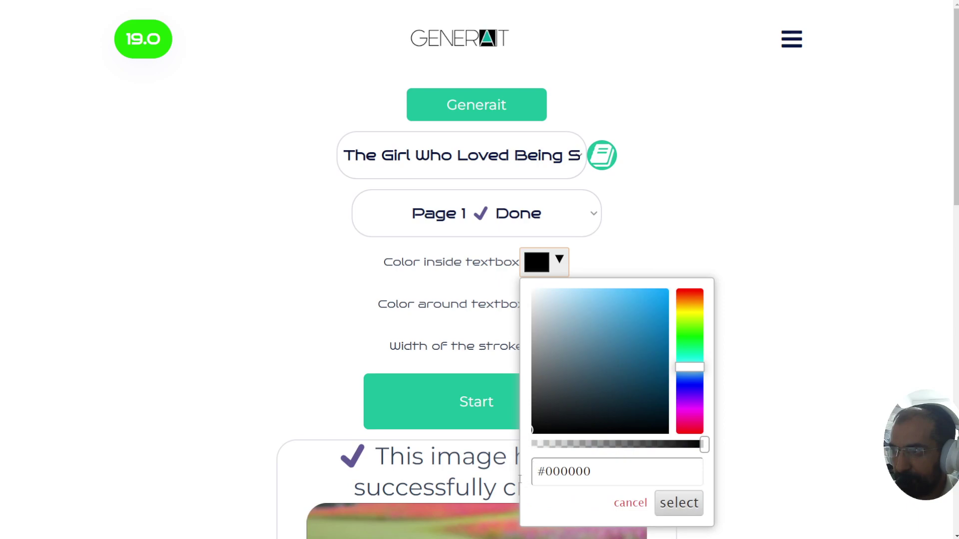
left_click(310, 256)
left_click(554, 298)
left_click_drag(545, 57, 530, 49)
left_click(684, 266)
Step: Set the stroke width to 5 and generate the black-and-white textbox for the flower-field image
left_click(548, 350)
double_click(548, 350)
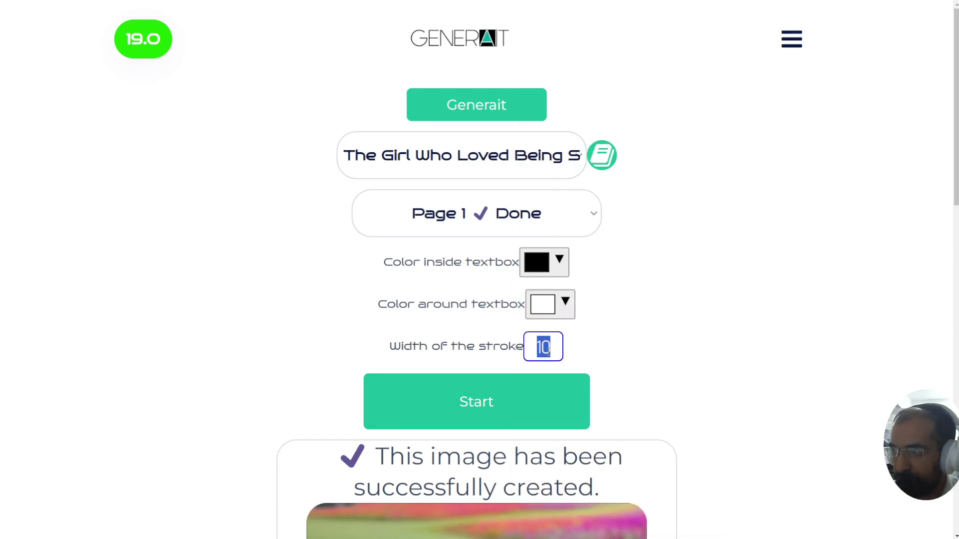
type("5")
left_click(526, 398)
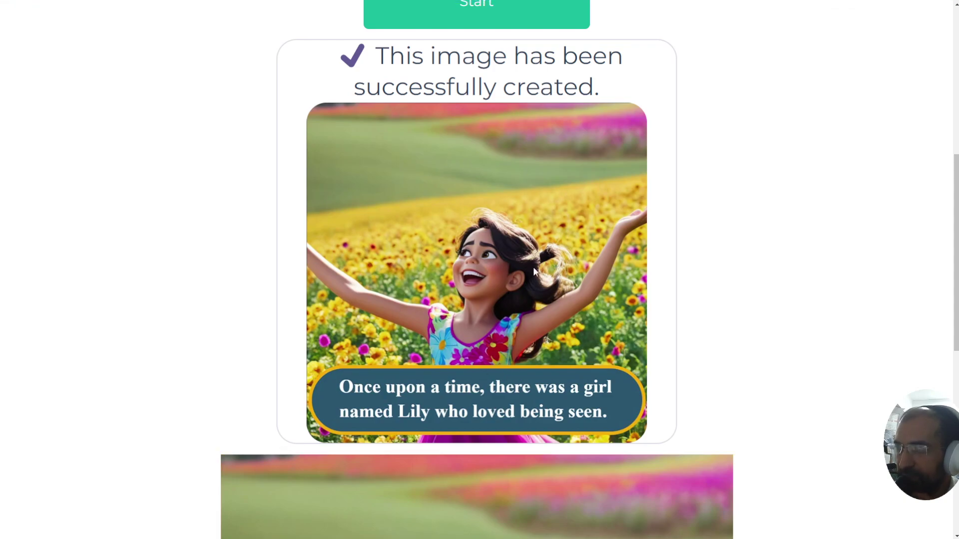
Step: Compare the finished image with the editable preview and enlarge the caption text inside the black textbox
scroll(934, 316, "down", 10)
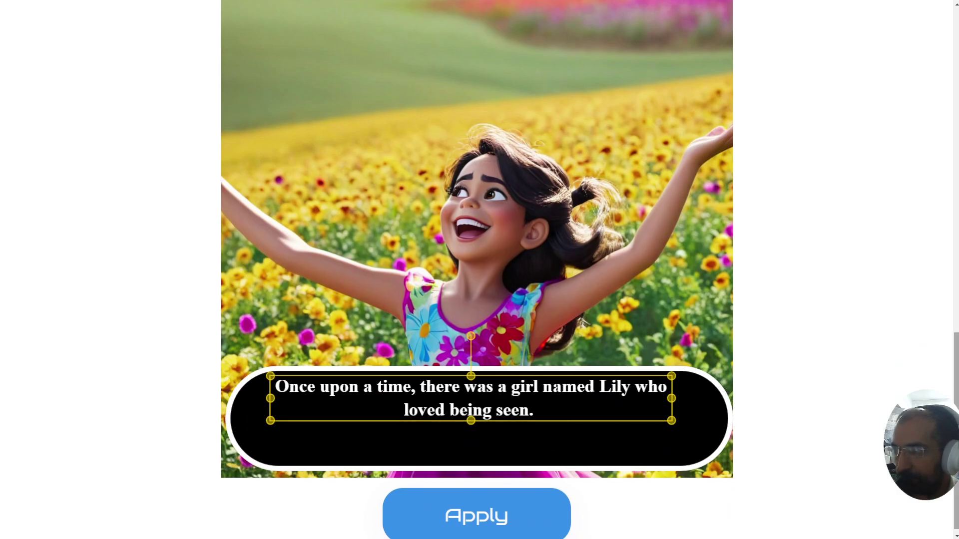
scroll(594, 254, "up", 6)
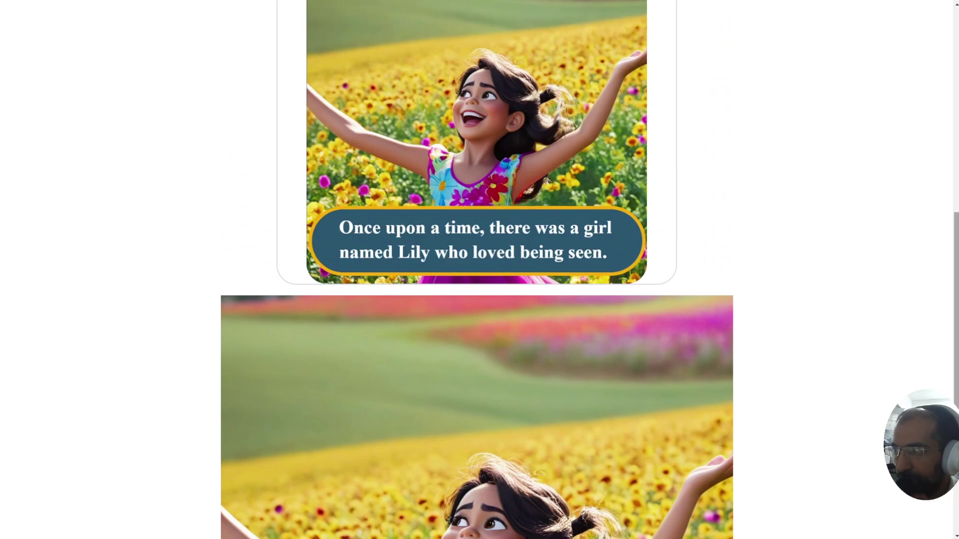
scroll(562, 103, "down", 6)
scroll(562, 103, "up", 3)
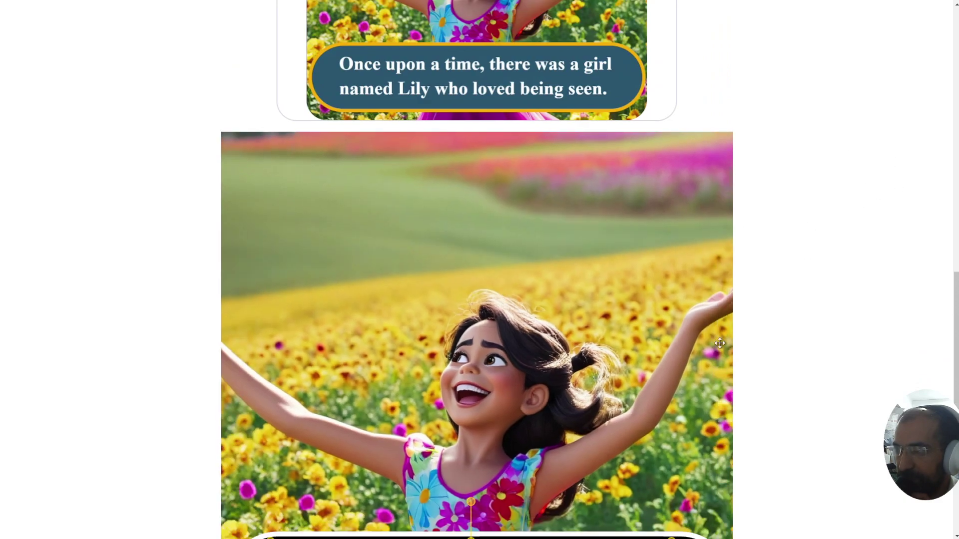
scroll(854, 322, "up", 4)
scroll(907, 321, "down", 7)
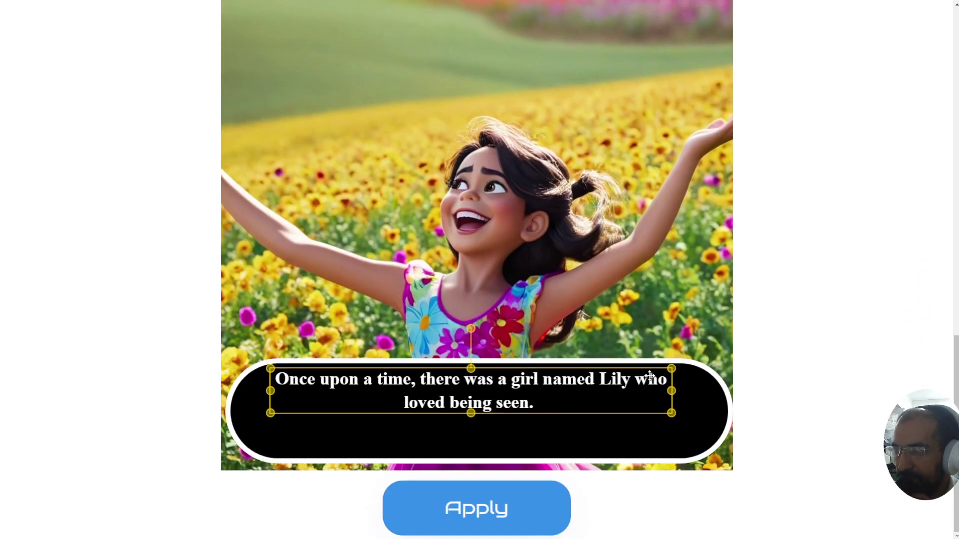
left_click_drag(667, 394, 629, 484)
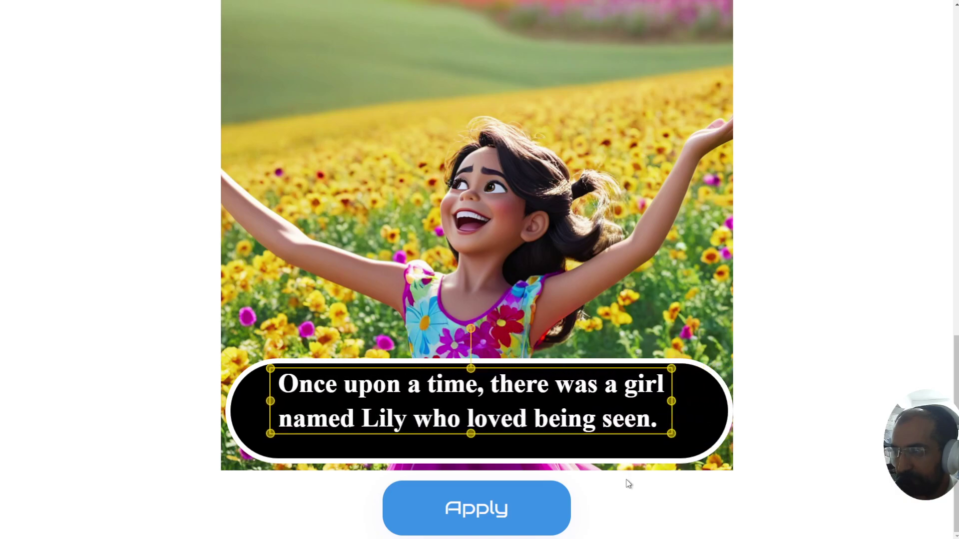
Step: Enlarge the black textbox and move it down so it forms a band across the full width of the image's lower edge
left_click(709, 428)
left_click_drag(731, 465, 764, 520)
left_click(669, 433)
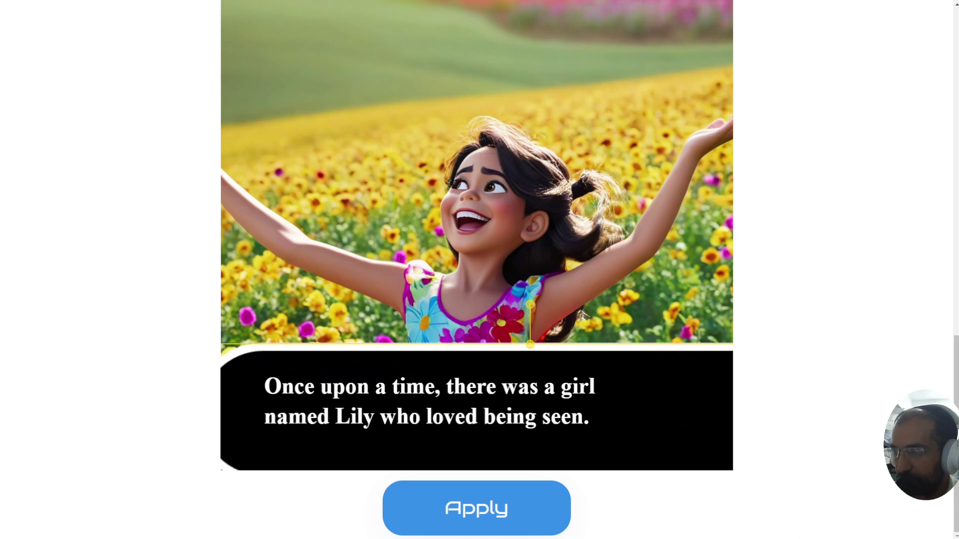
left_click_drag(652, 425, 653, 458)
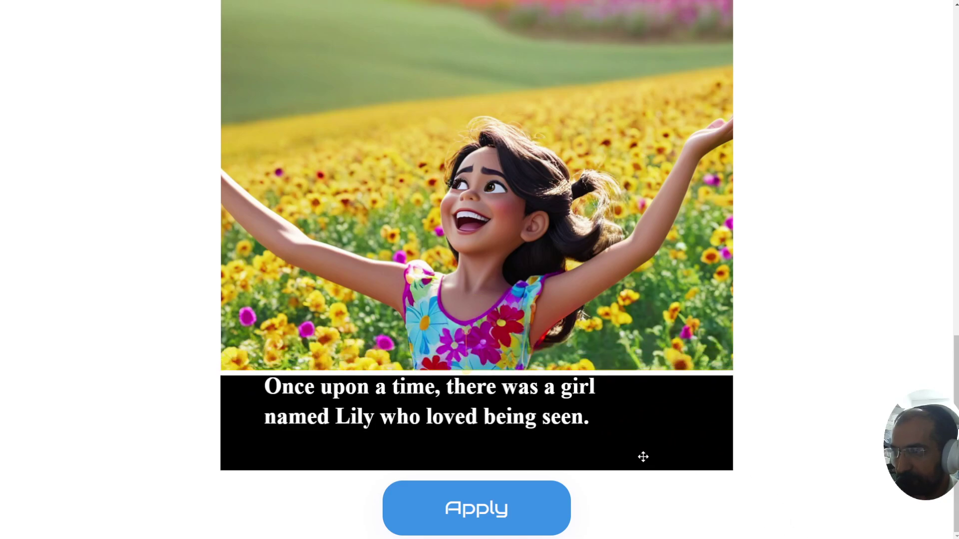
Step: Center the caption within the black band and apply the new textbox layout to the image
left_click_drag(516, 417, 539, 422)
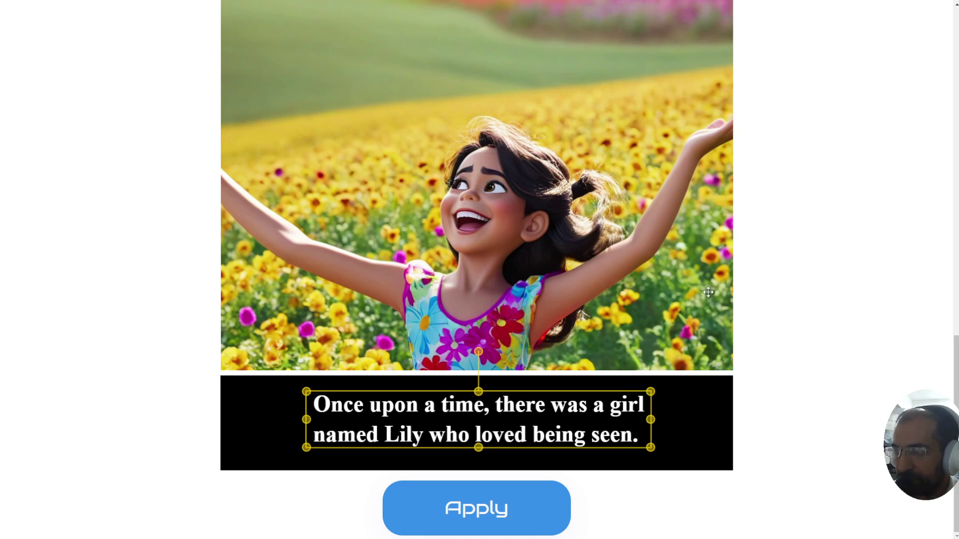
mouse_move(497, 417)
left_mouse_down()
mouse_move(498, 449)
mouse_move(497, 413)
left_mouse_up()
mouse_move(481, 220)
left_click_drag(395, 428, 401, 422)
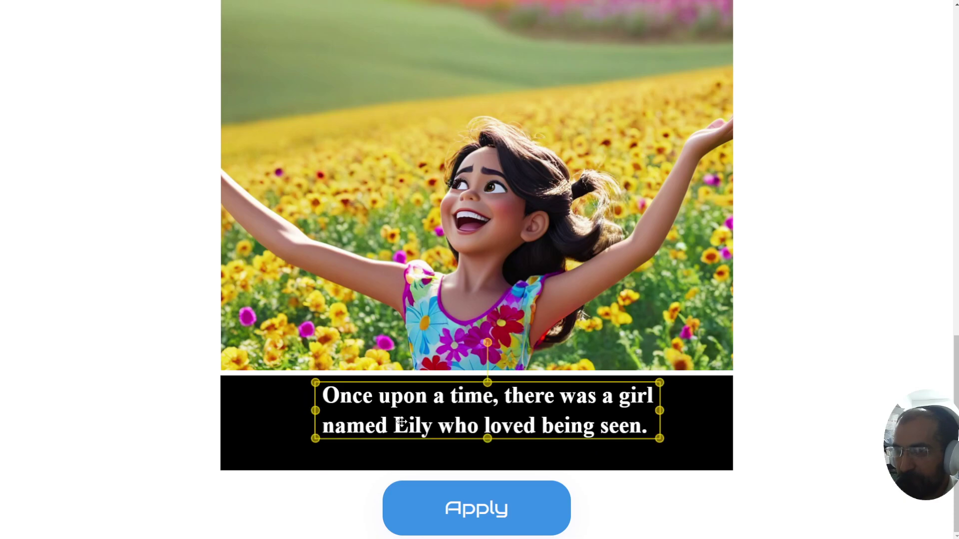
mouse_move(705, 400)
left_mouse_down()
mouse_move(700, 419)
mouse_move(692, 345)
mouse_move(720, 112)
mouse_move(745, 25)
mouse_move(762, 360)
mouse_move(813, 186)
mouse_move(706, 396)
mouse_move(706, 385)
left_mouse_up()
left_click(533, 506)
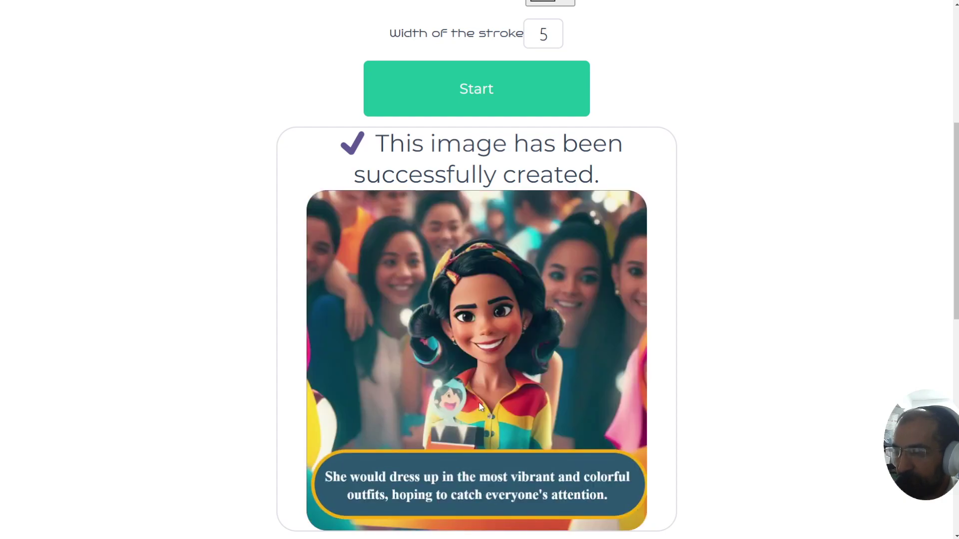
Step: Look over the finished Page 2 image and generate its editable textbox with the black fill, white border and stroke width of 5
scroll(943, 278, "down", 1)
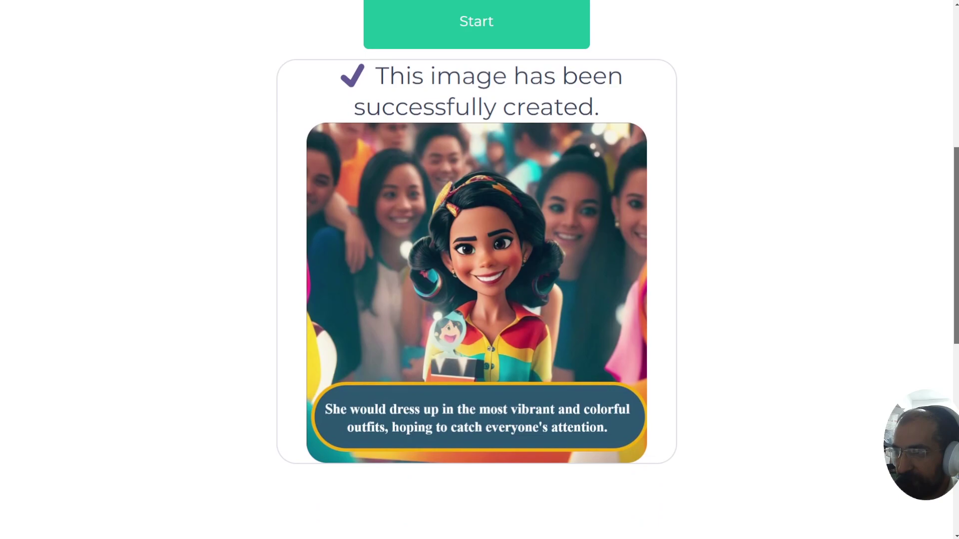
scroll(952, 360, "down", 3)
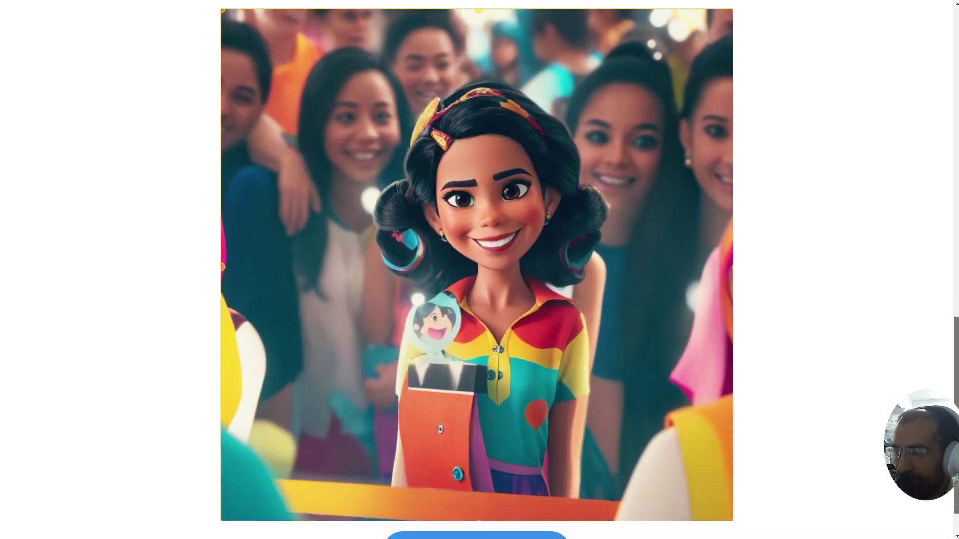
scroll(952, 361, "down", 5)
scroll(932, 296, "up", 11)
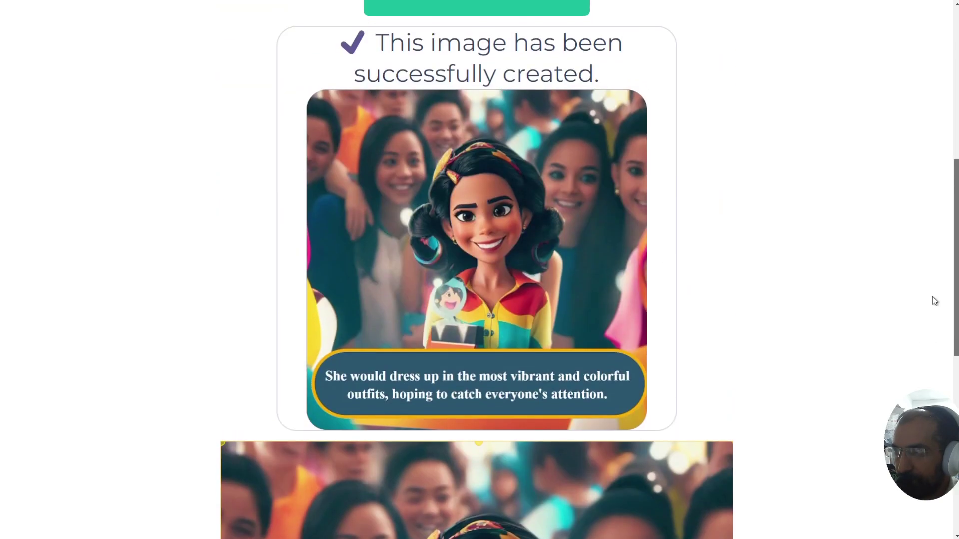
left_click(534, 199)
left_click(522, 164)
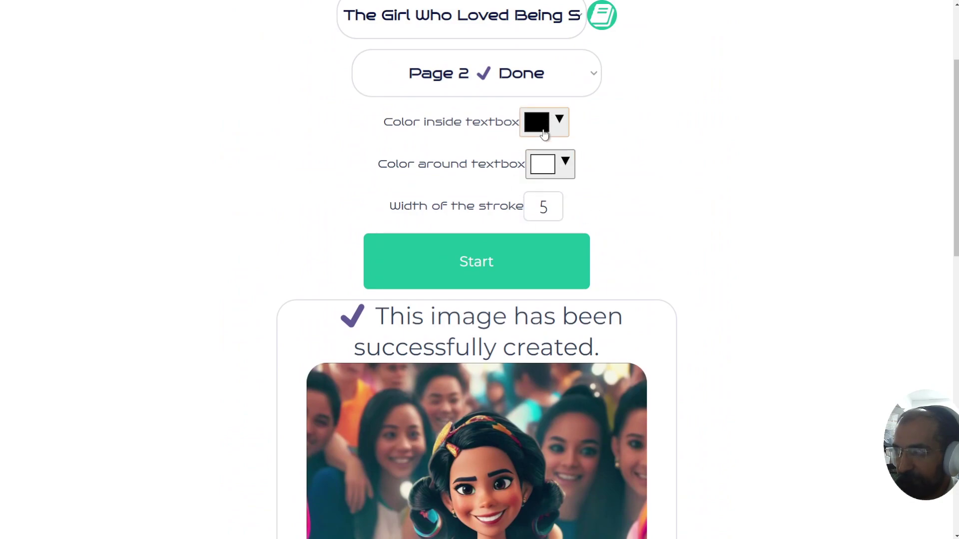
left_click(481, 267)
Step: Check the textbox color settings for Page 2 and compare the finished image with the new textbox in the editable preview
left_click(549, 164)
left_click(549, 164)
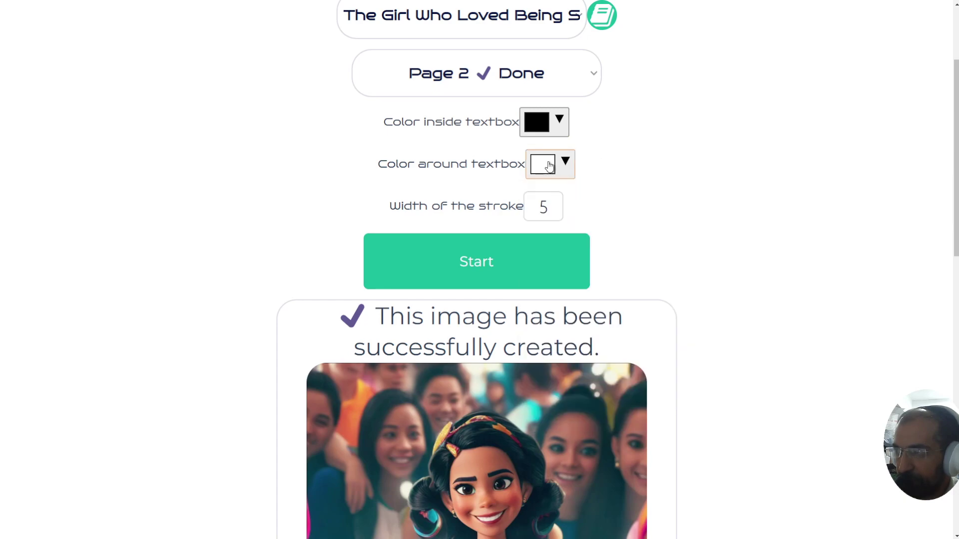
left_click_drag(387, 121, 491, 117)
left_click(491, 114)
scroll(614, 153, "down", 5)
scroll(477, 269, "down", 8)
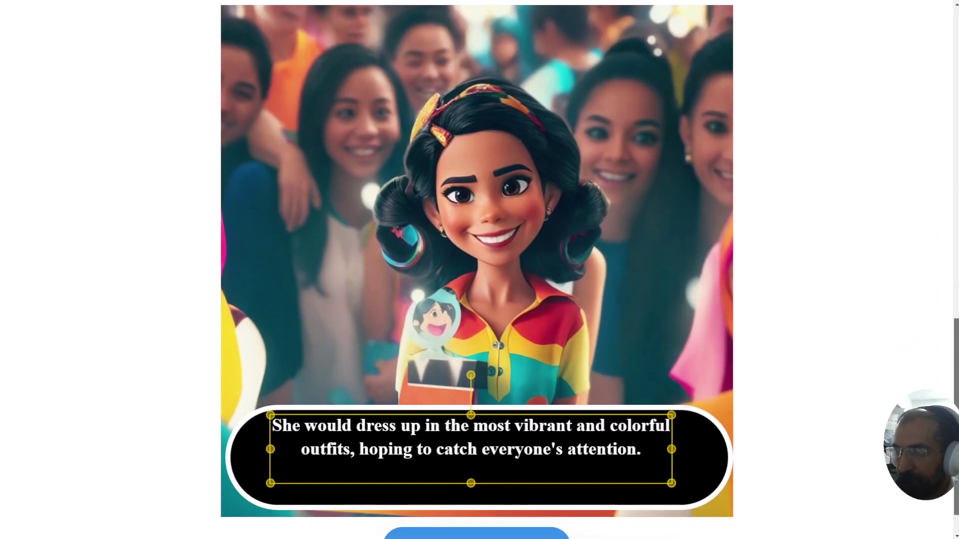
scroll(933, 141, "up", 12)
scroll(940, 352, "down", 10)
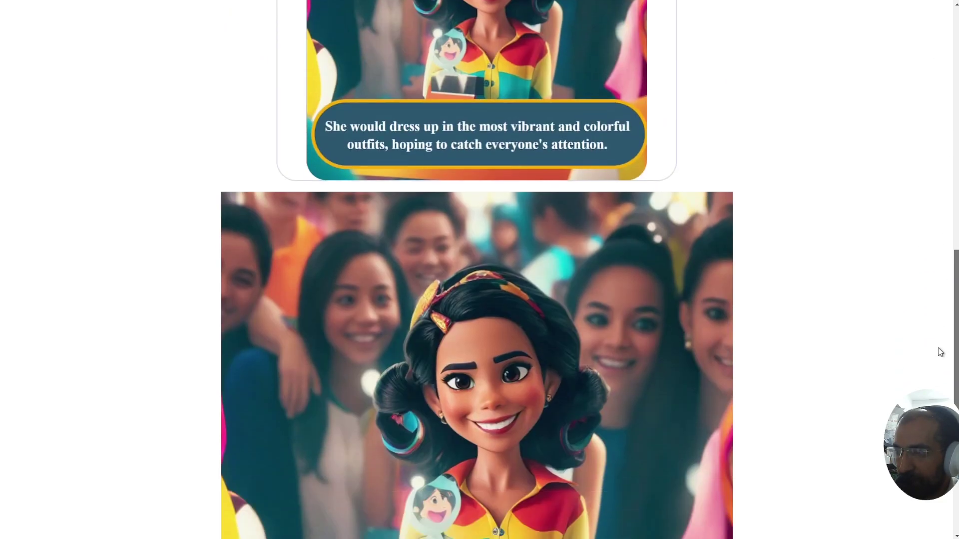
Step: Set Page 2's color inside the textbox to white and the color around the textbox to black, #000000
scroll(934, 225, "up", 15)
left_click(537, 257)
left_click_drag(564, 360, 529, 256)
left_click(535, 256)
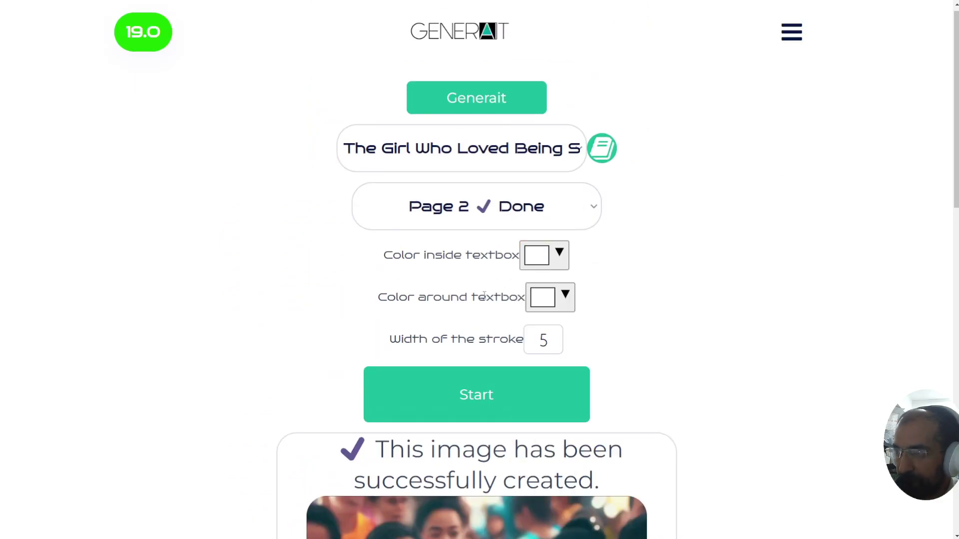
left_click(558, 310)
left_click_drag(626, 194, 544, 201)
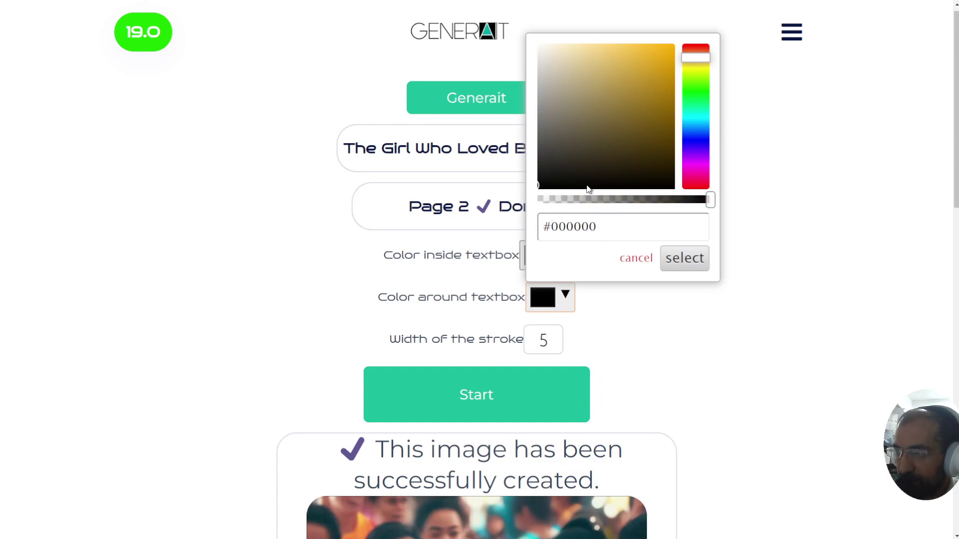
Step: Change the color inside the textbox to blue, set the stroke width to 10 and generate the Page 2 textbox
left_click(513, 253)
left_click(533, 258)
mouse_move(586, 338)
left_mouse_down()
mouse_move(535, 356)
mouse_move(666, 321)
mouse_move(696, 296)
mouse_move(659, 275)
left_mouse_up()
left_click(542, 351)
type("10")
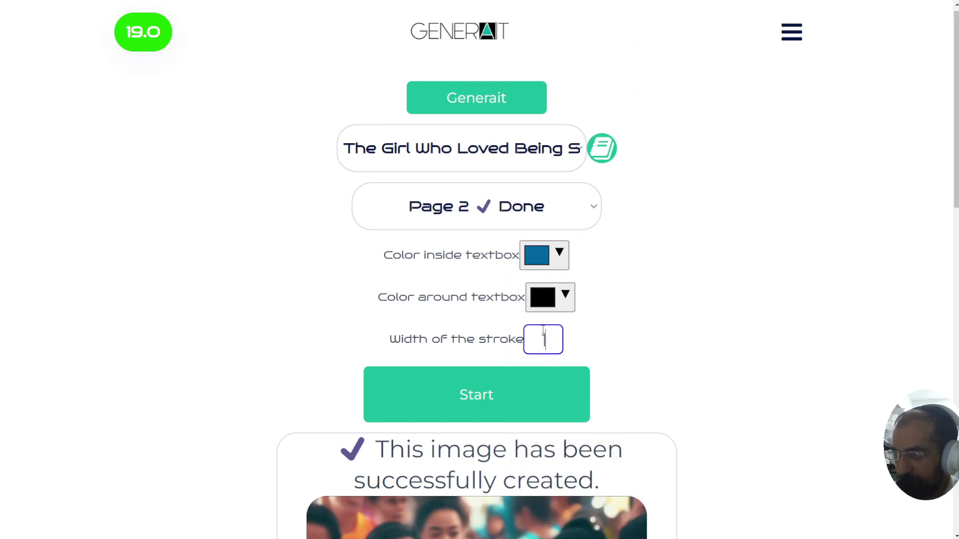
left_click(518, 392)
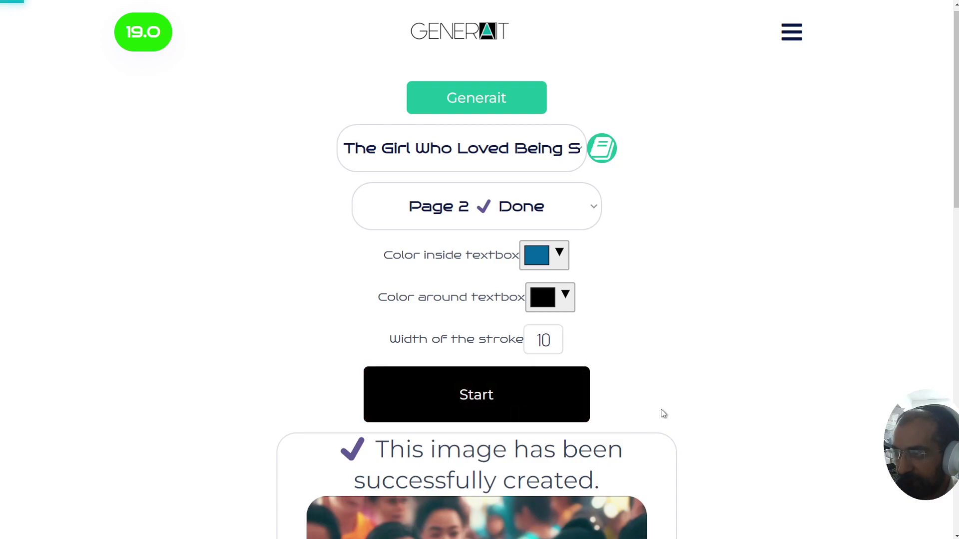
Step: Enlarge the caption so it wraps onto three lines and narrow the blue textbox behind it
scroll(797, 284, "down", 5)
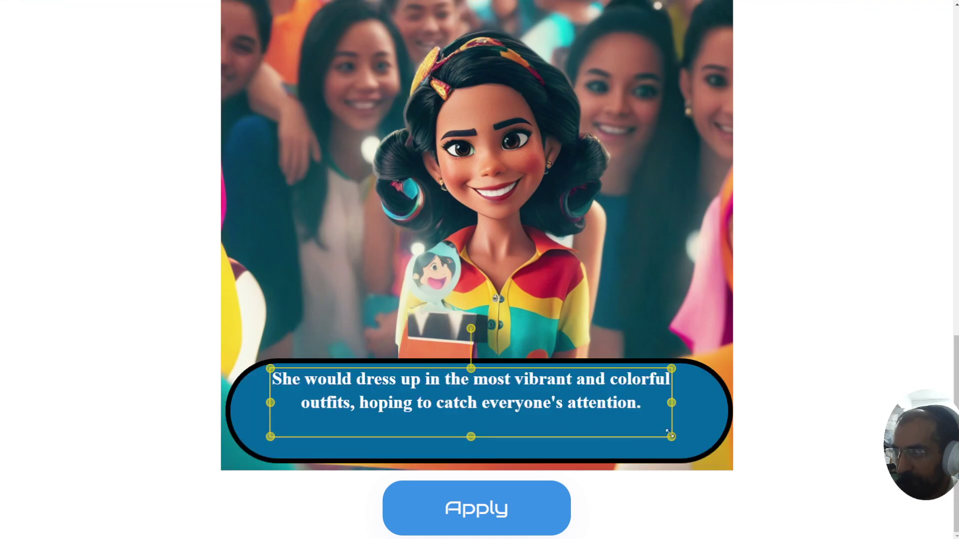
left_click_drag(672, 436, 701, 452)
left_click_drag(712, 405, 609, 411)
left_click_drag(657, 383, 710, 365)
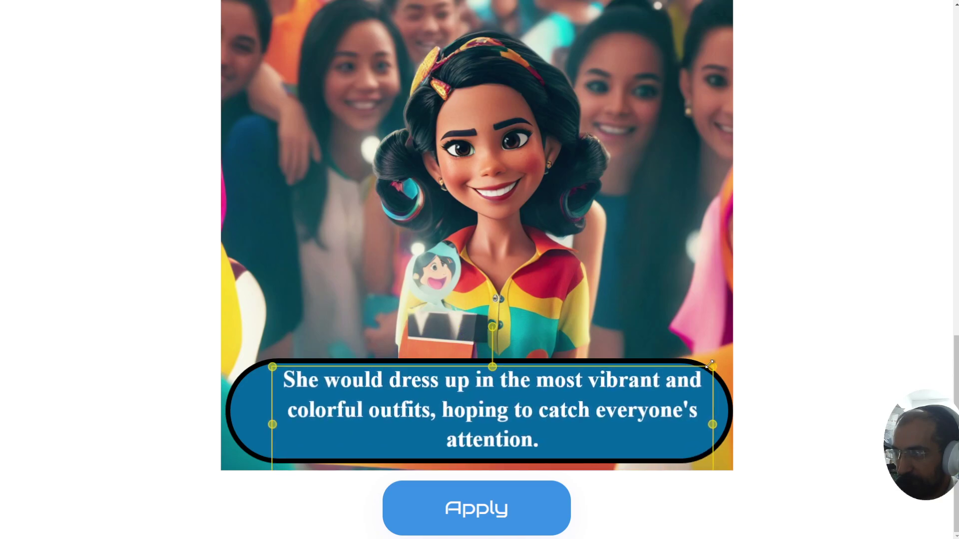
left_click_drag(712, 427, 640, 386)
left_click(718, 403)
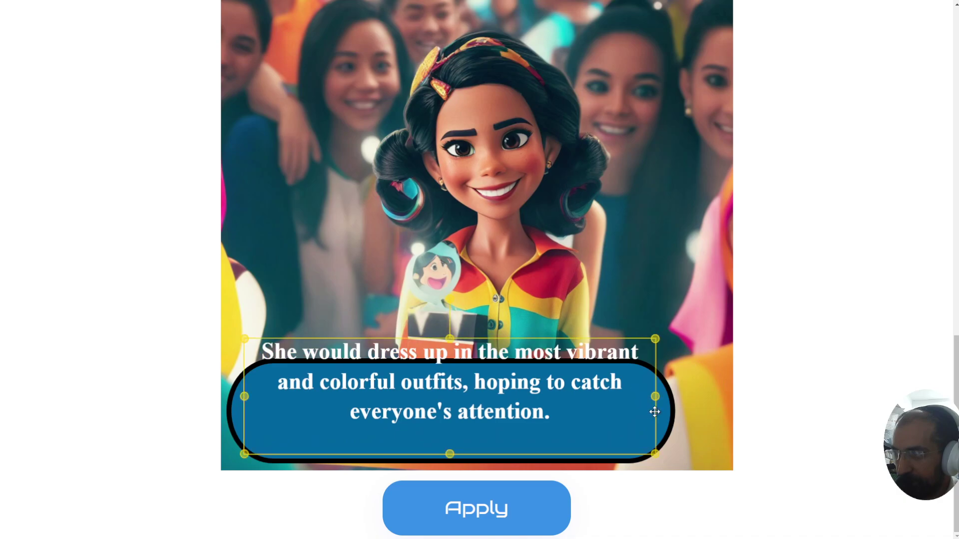
Step: Raise and center the blue textbox near the image's lower edge with the caption inside it, and apply the layout
left_click_drag(668, 418, 699, 385)
left_click_drag(636, 394, 661, 398)
left_click_drag(497, 385, 518, 387)
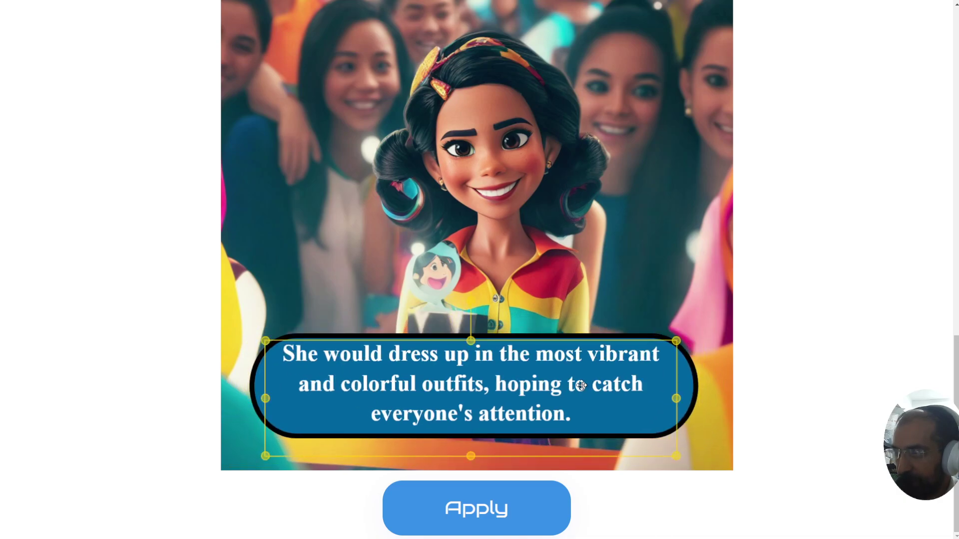
left_click(691, 374)
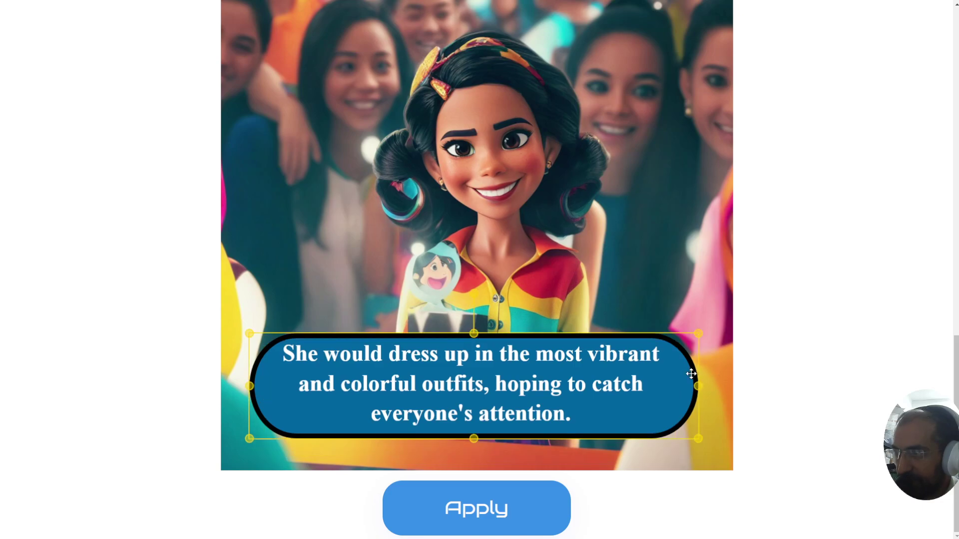
left_click(509, 514)
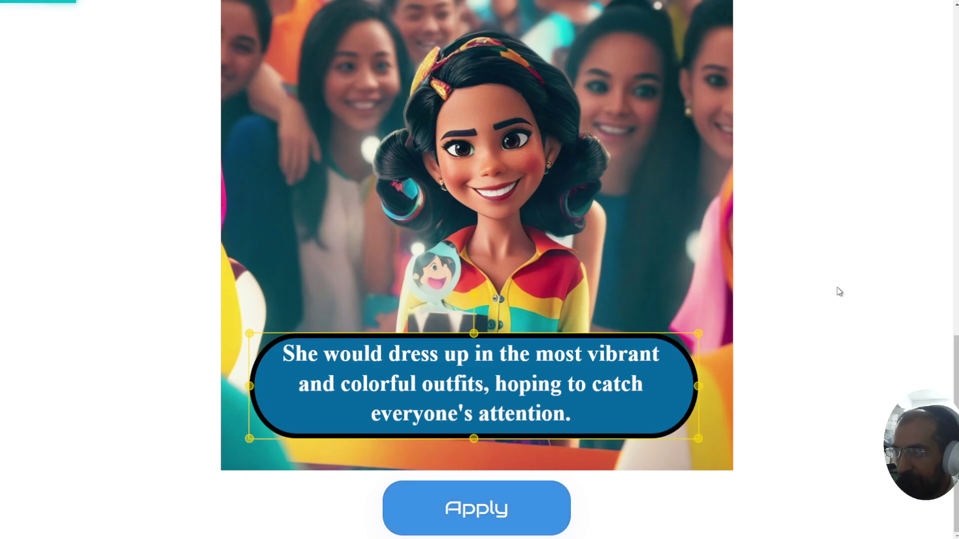
Step: Look over the textbox settings and the finished image shown for Page 1
scroll(841, 297, "up", 5)
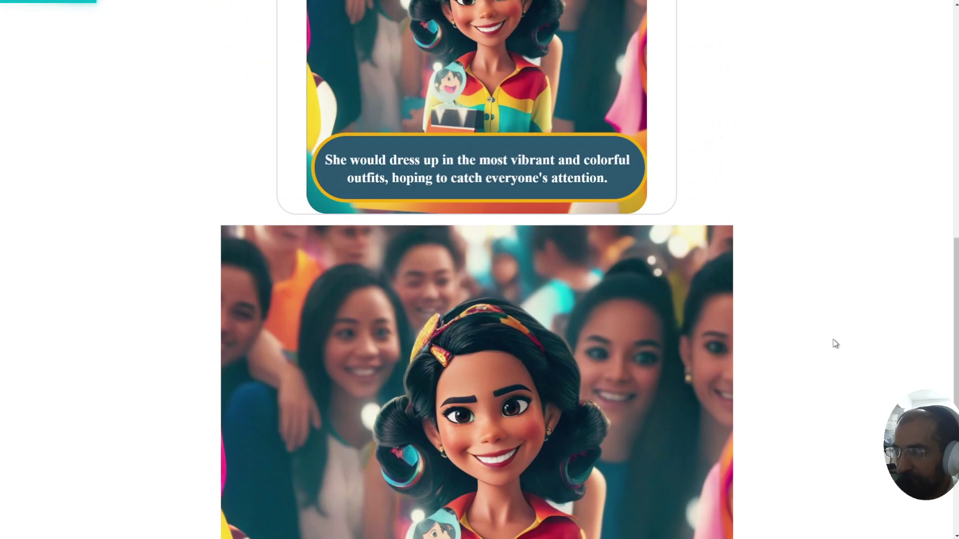
scroll(835, 347, "up", 12)
scroll(837, 349, "down", 14)
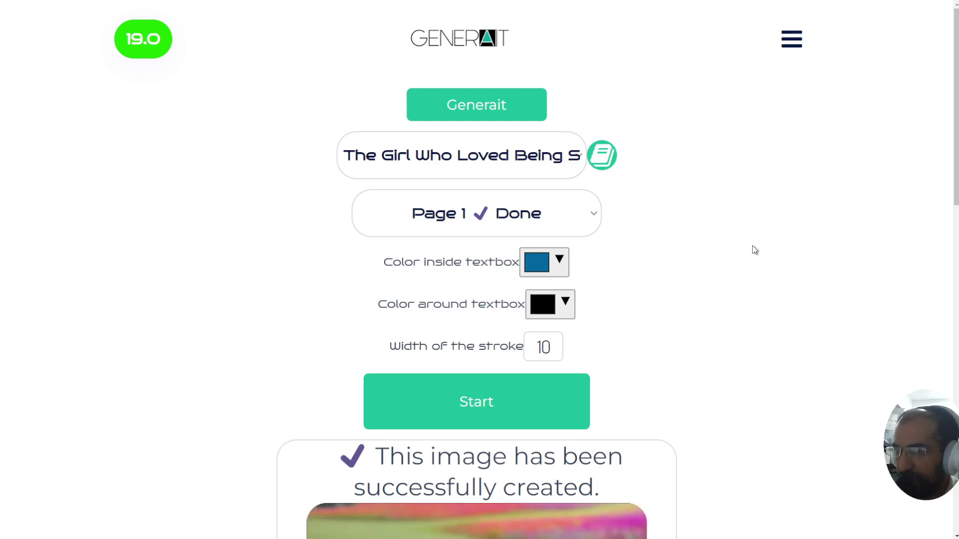
scroll(800, 295, "down", 16)
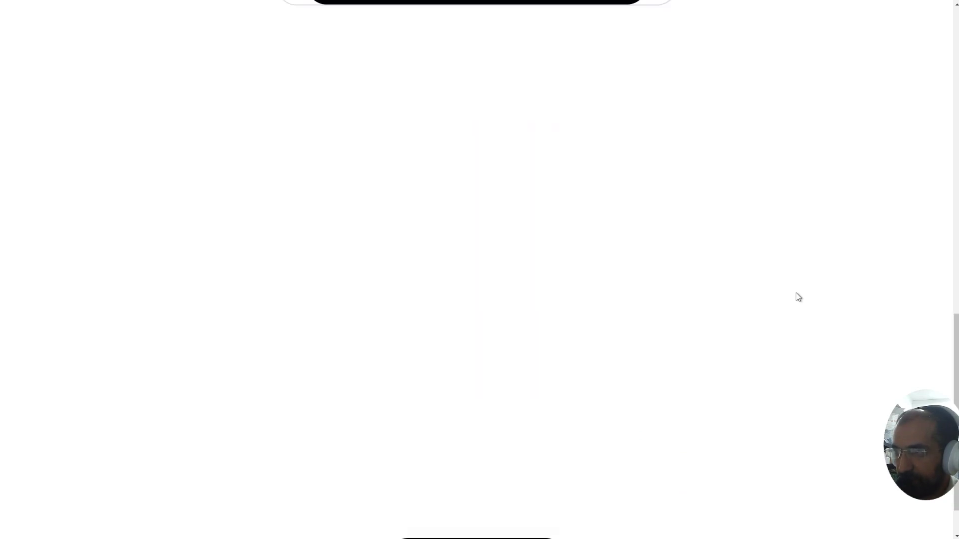
scroll(798, 313, "up", 5)
scroll(798, 315, "up", 11)
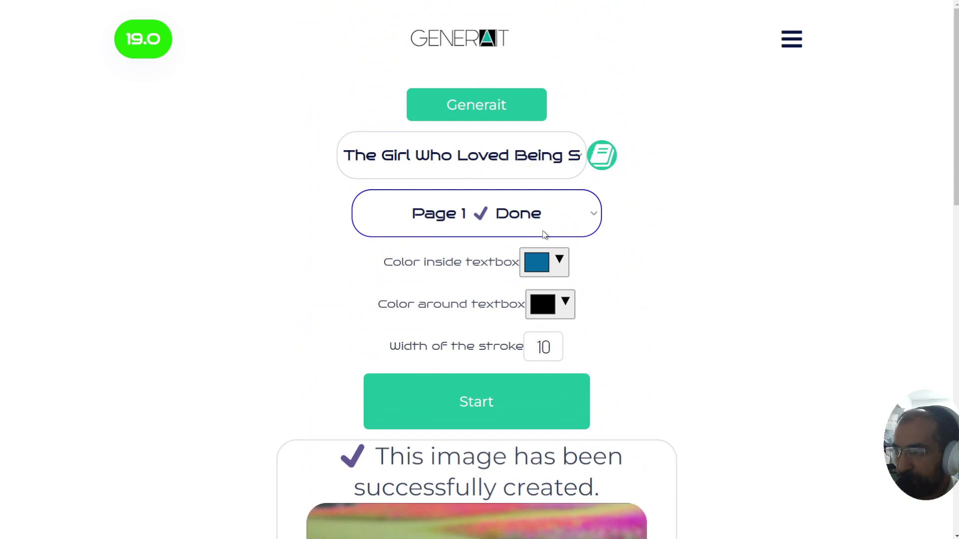
Step: Select Page 2 and examine its finished image with the blue textbox
left_click(524, 215)
left_click(523, 285)
scroll(816, 385, "down", 6)
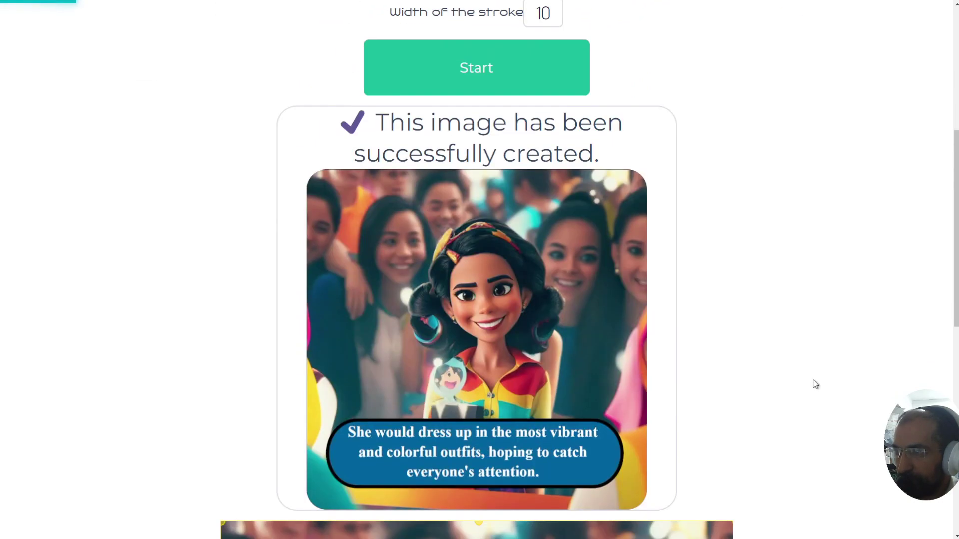
scroll(808, 383, "down", 3)
scroll(802, 379, "up", 9)
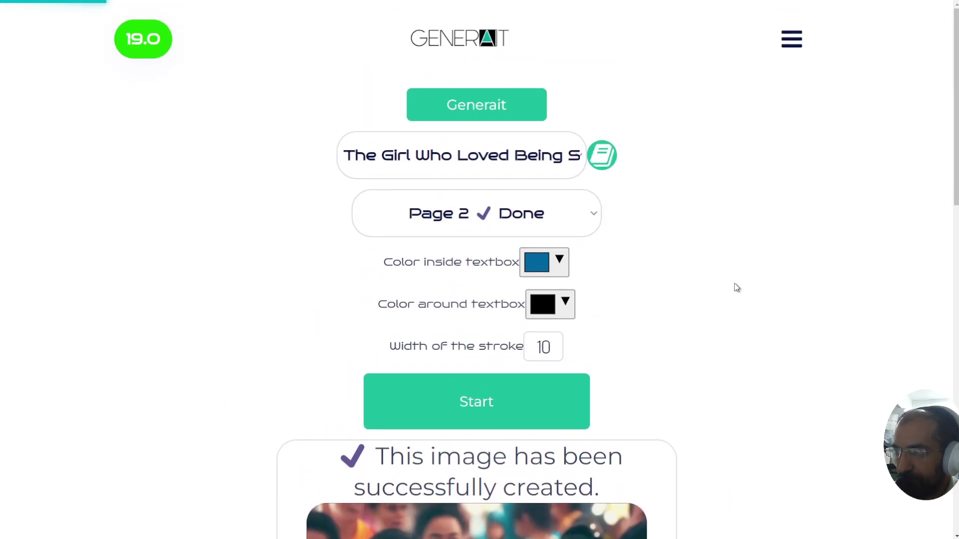
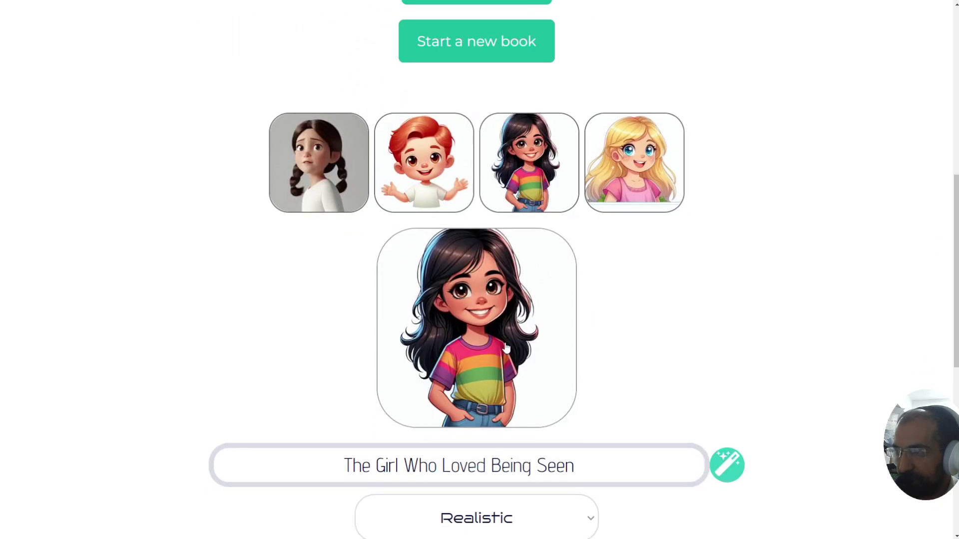
Step: Compile the two-page book "The Girl Who Loved Being Seen" and show it to look through its pages
scroll(773, 357, "down", 3)
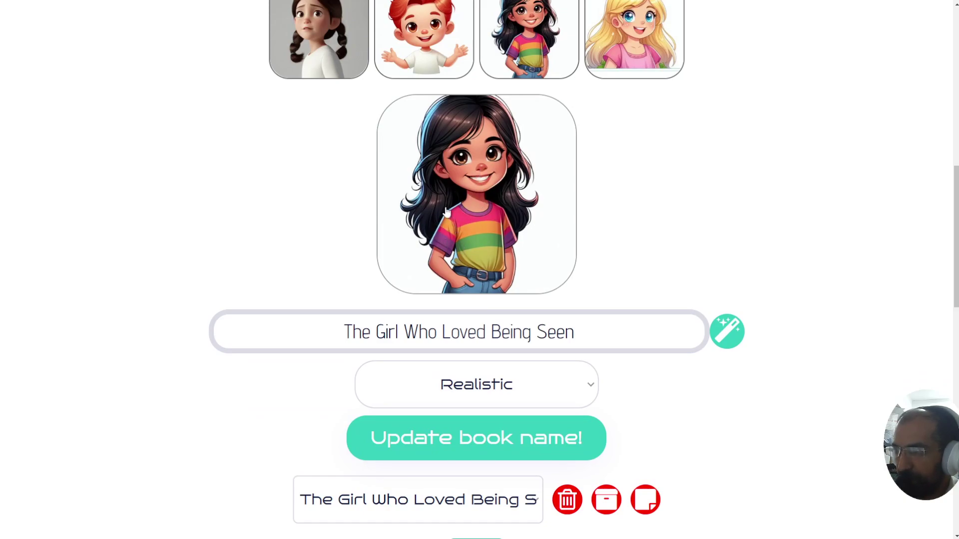
scroll(770, 207, "down", 5)
scroll(771, 206, "down", 5)
scroll(488, 336, "down", 5)
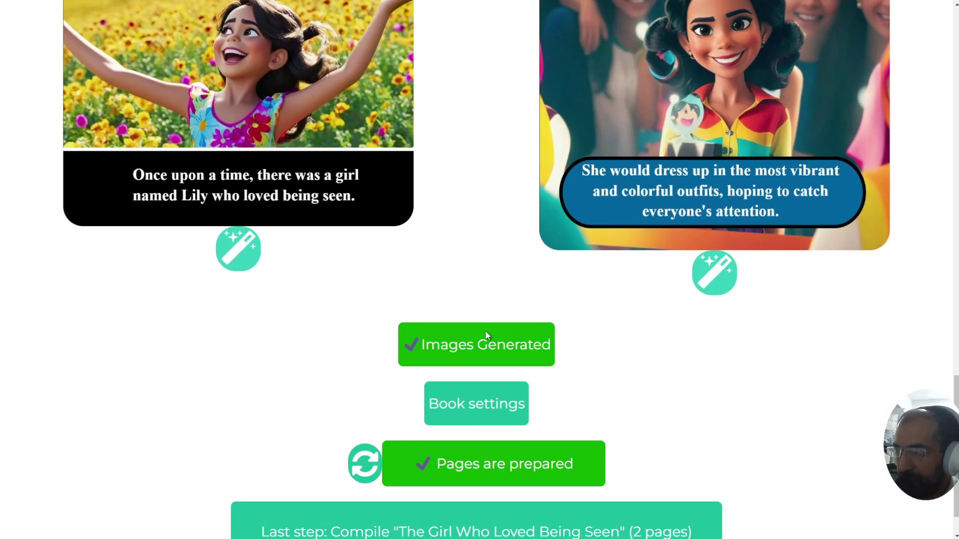
scroll(553, 308, "down", 1)
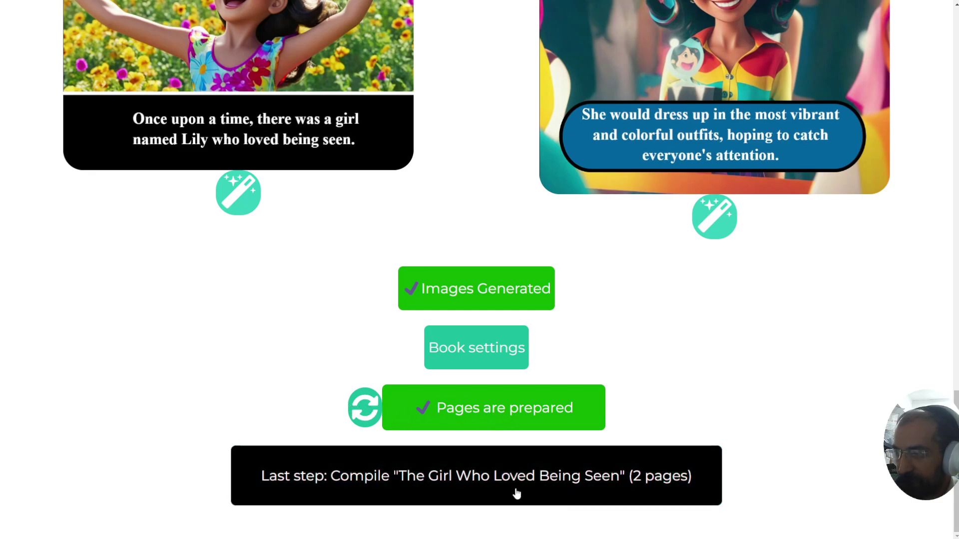
left_click(537, 480)
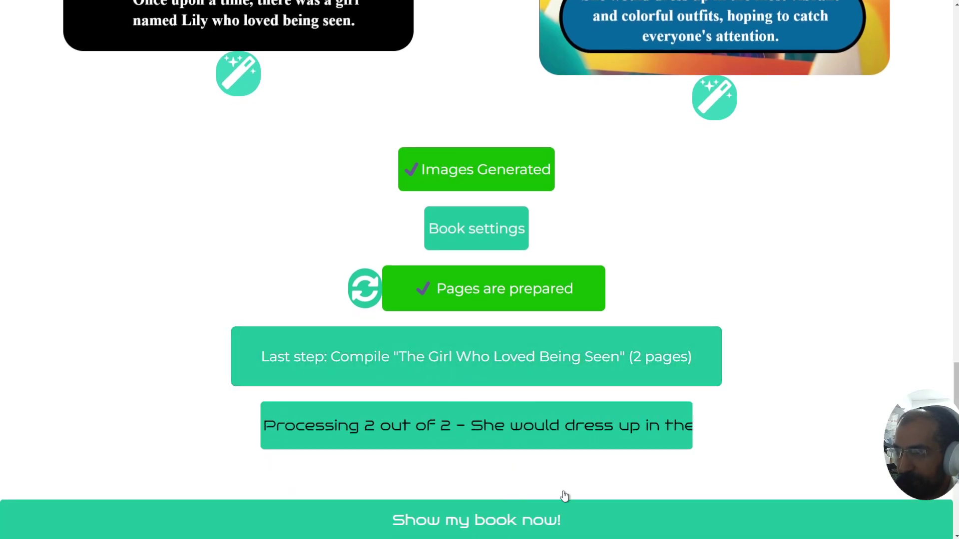
left_click(562, 515)
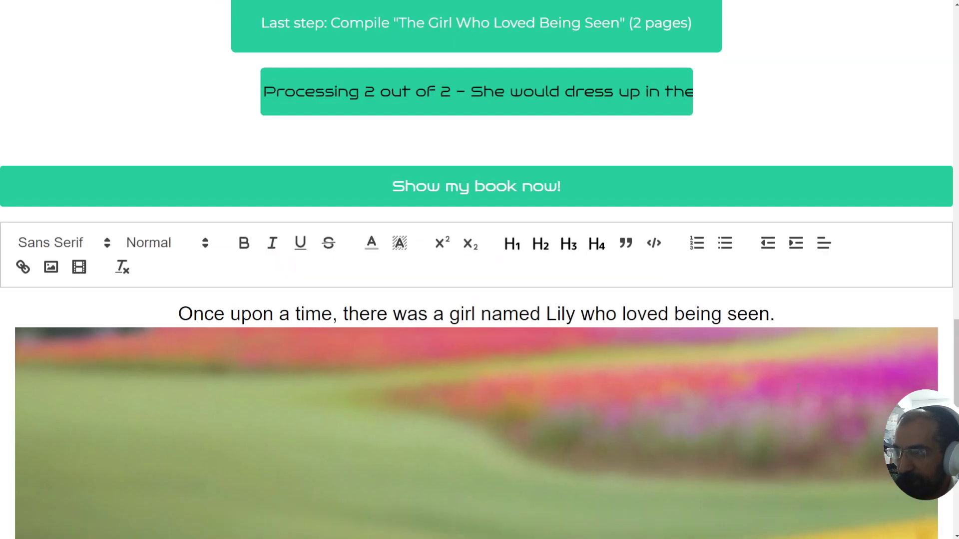
scroll(791, 395, "down", 7)
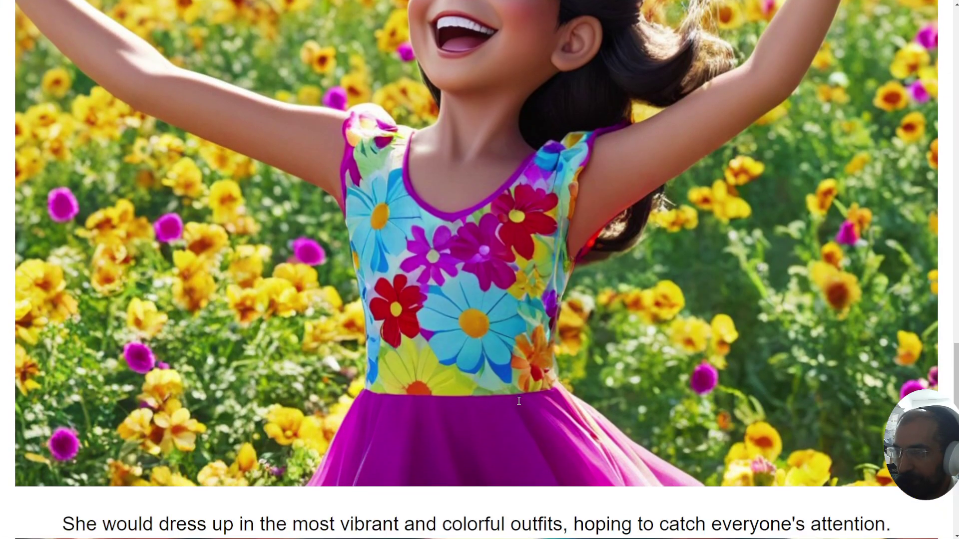
scroll(529, 441, "down", 4)
Step: Reset the prepared pages and turn off the text above the images in the book settings, keeping text on image
scroll(560, 364, "up", 20)
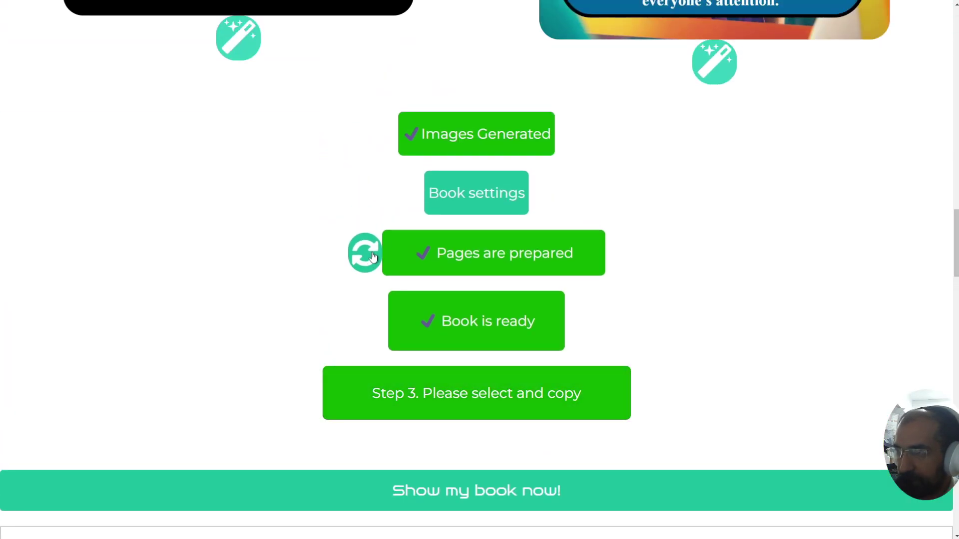
left_click(369, 255)
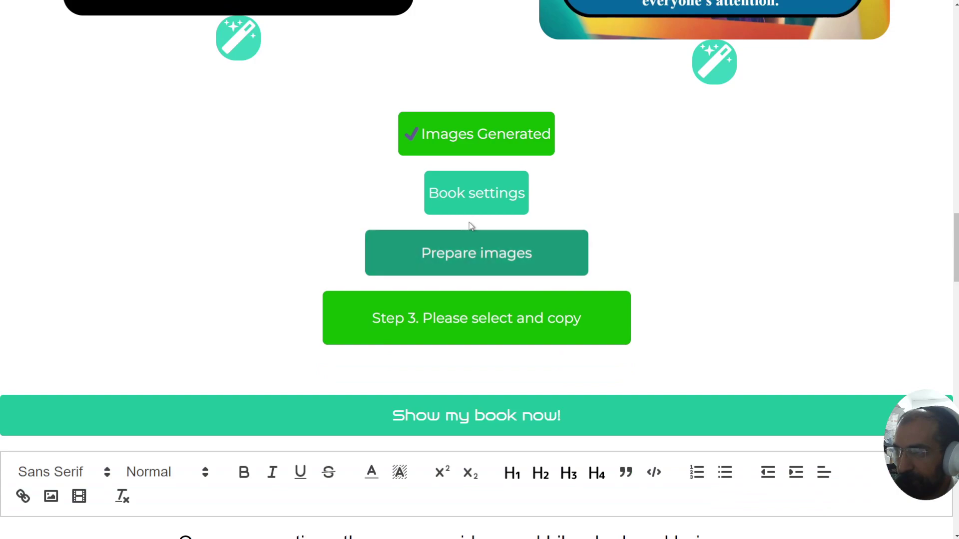
left_click(489, 193)
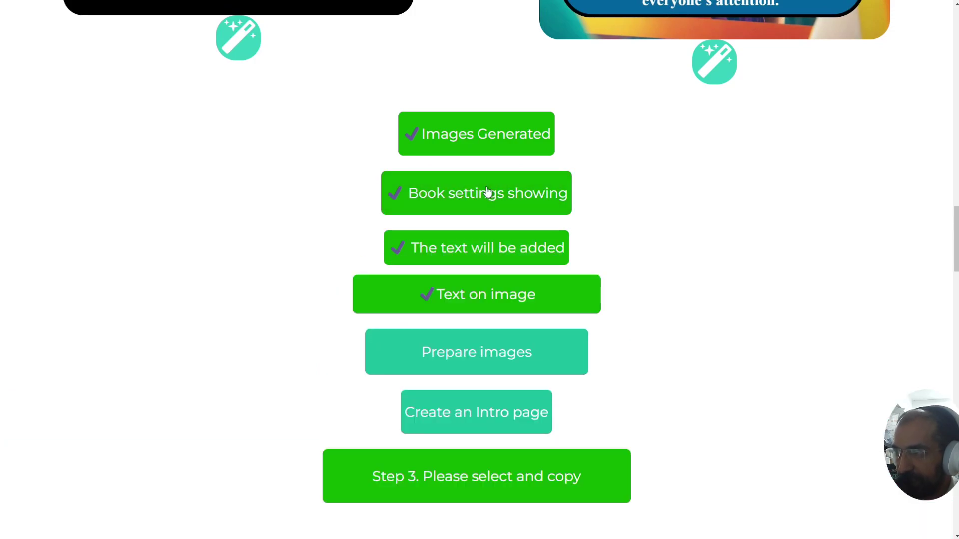
left_click(488, 248)
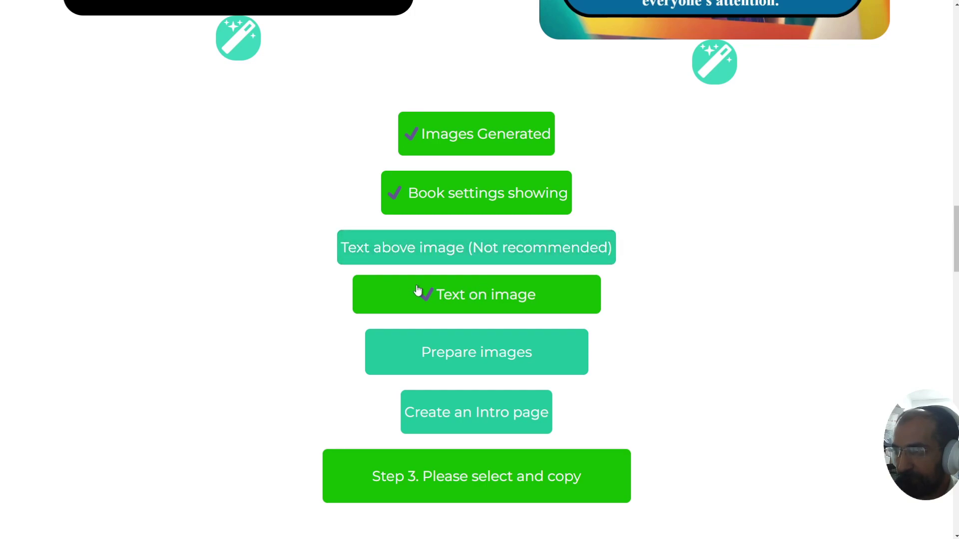
Step: Create an introduction page for the book
scroll(673, 325, "down", 3)
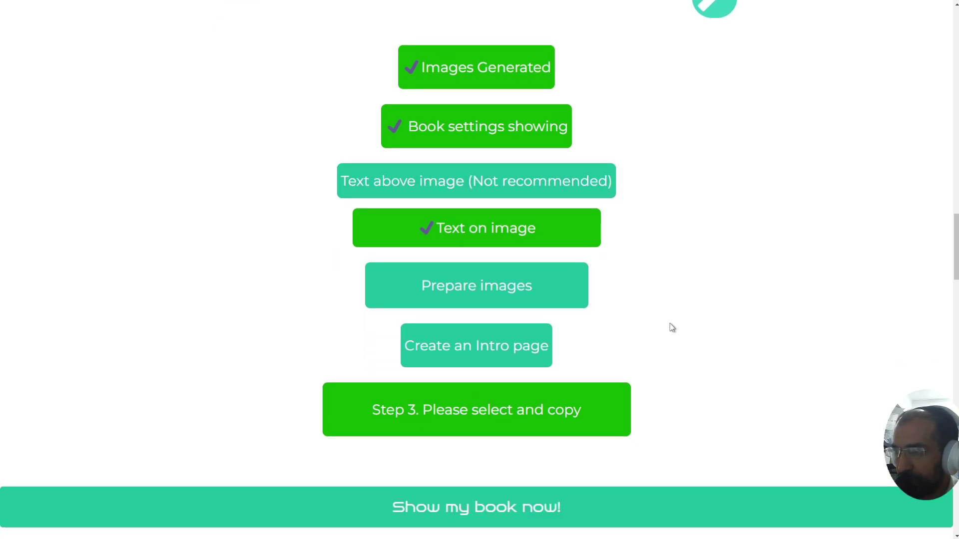
left_click(476, 283)
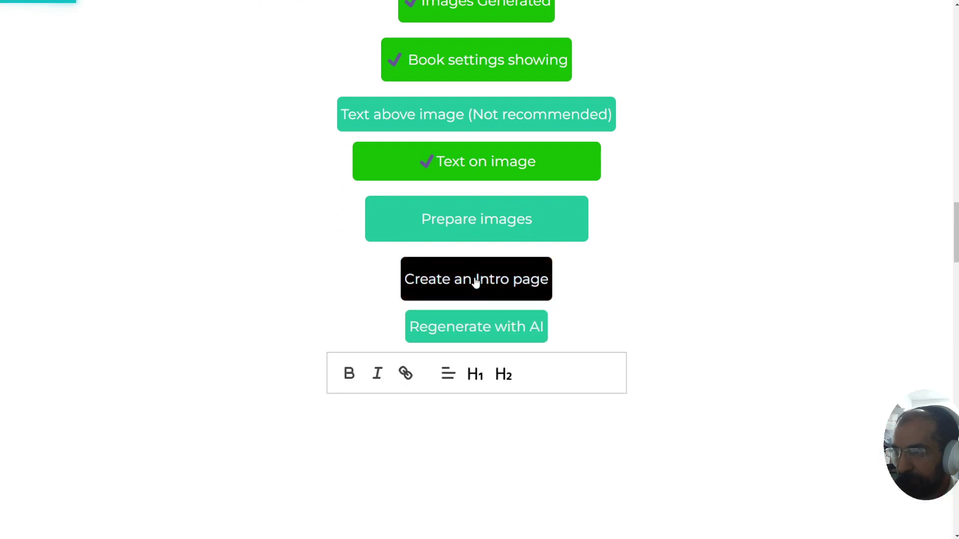
scroll(677, 267, "down", 6)
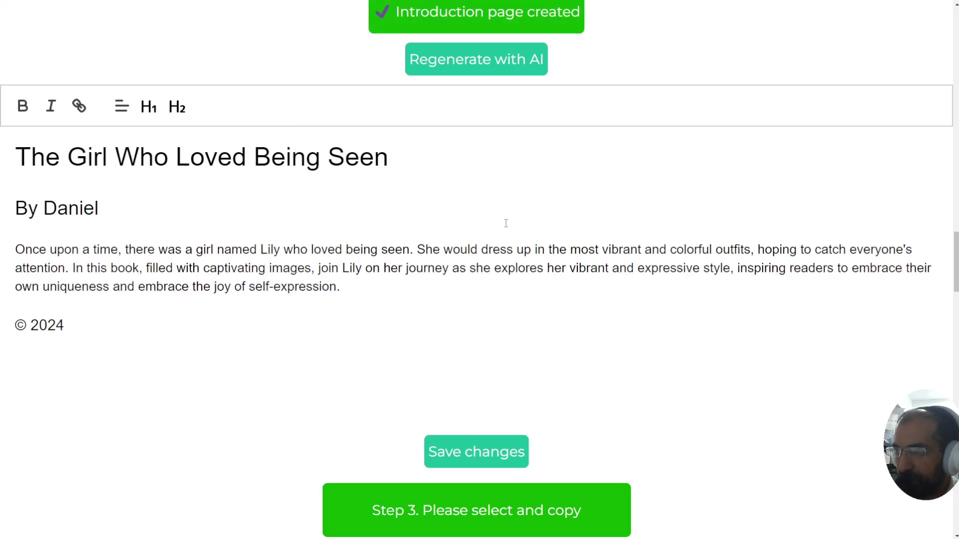
Step: Regenerate the introduction page's text with AI
left_click(478, 71)
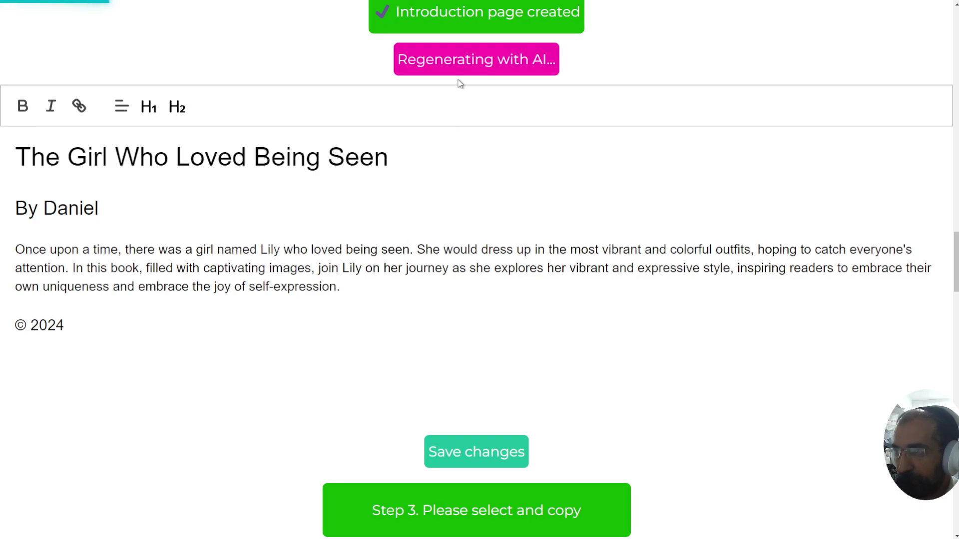
left_click_drag(450, 322, 422, 287)
left_click(423, 286)
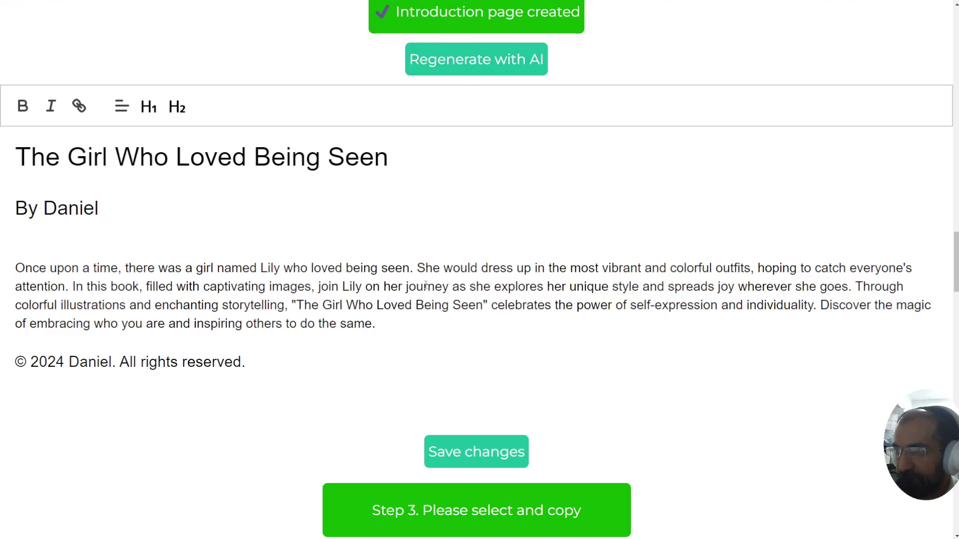
Step: Review the regenerated introduction text, its copyright line and the start of the compiled book below it
scroll(425, 286, "down", 4)
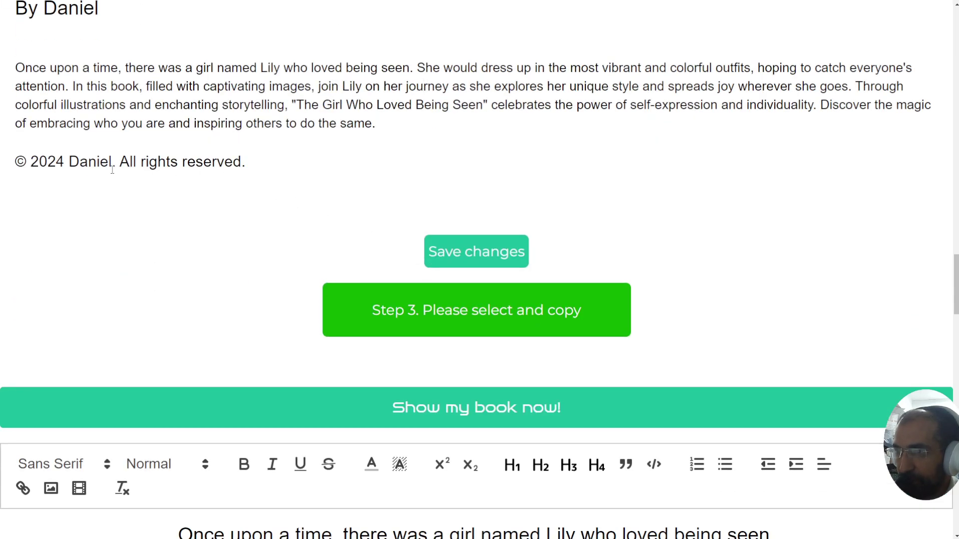
double_click(48, 158)
left_click(250, 165)
scroll(278, 189, "down", 5)
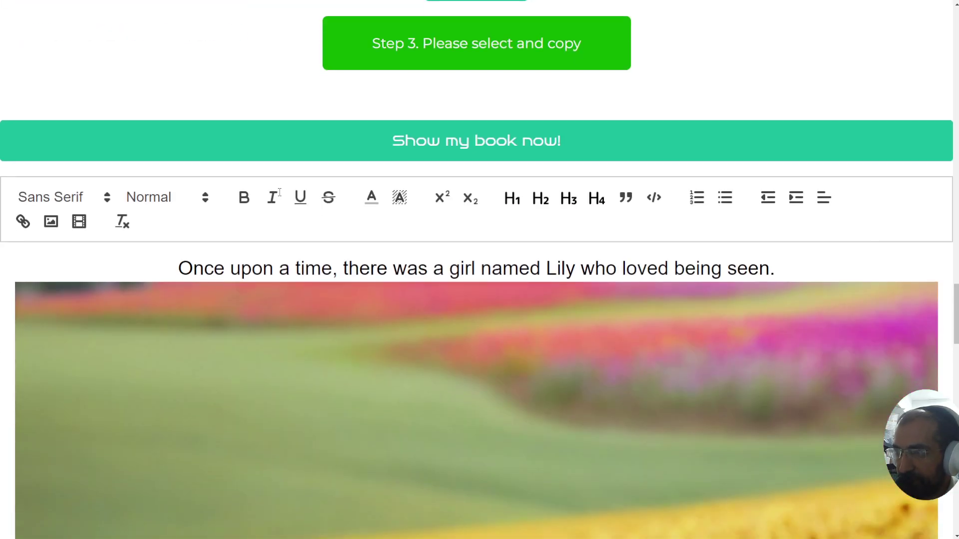
scroll(550, 290, "up", 6)
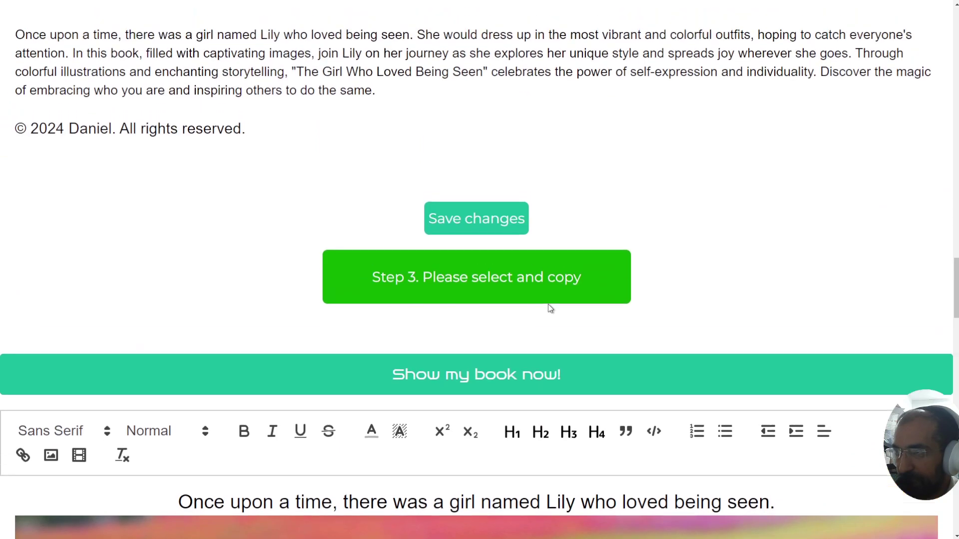
Step: Close the book settings and start preparing the images again
scroll(494, 321, "down", 10)
scroll(600, 428, "up", 16)
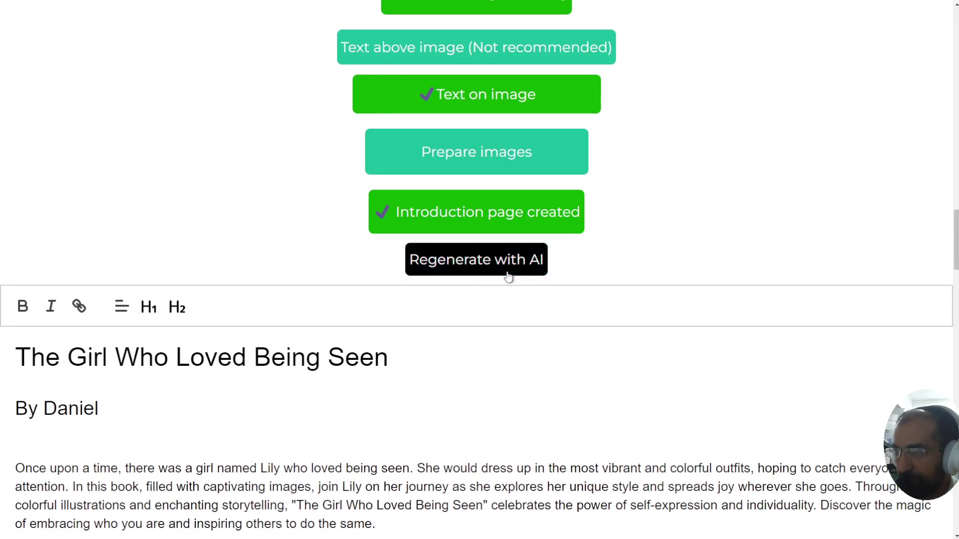
scroll(505, 265, "up", 3)
left_click(488, 136)
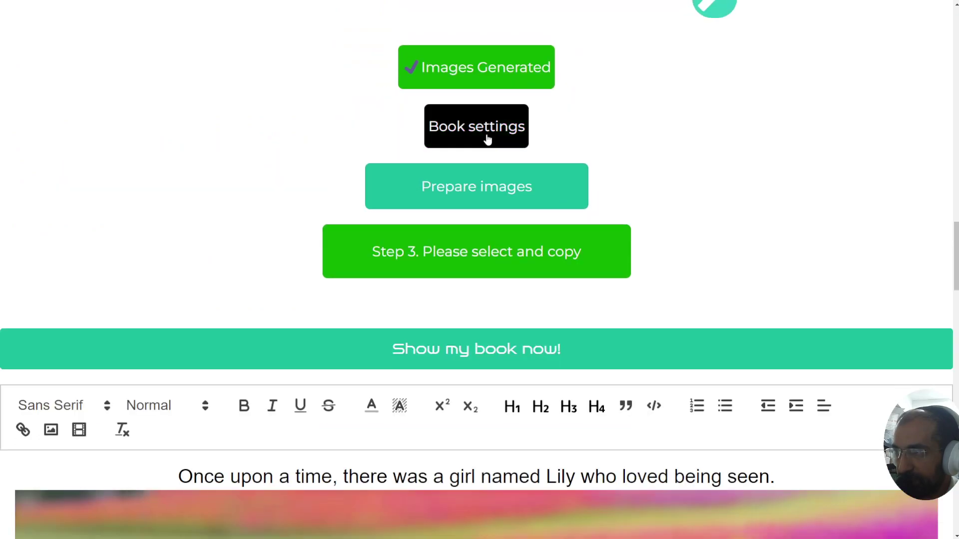
left_click(507, 191)
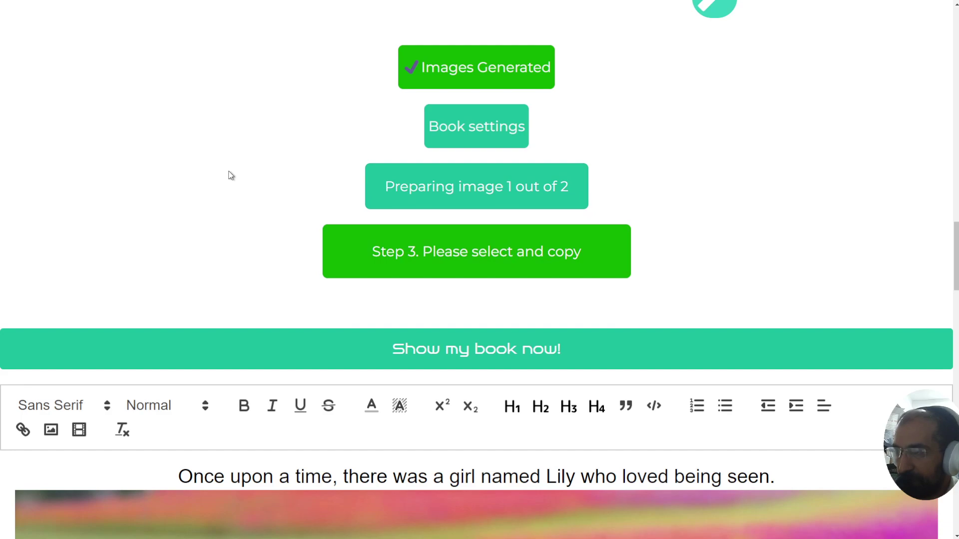
Step: Compare the sentence above the first image in the old compiled book with the captions on the images
scroll(223, 180, "down", 3)
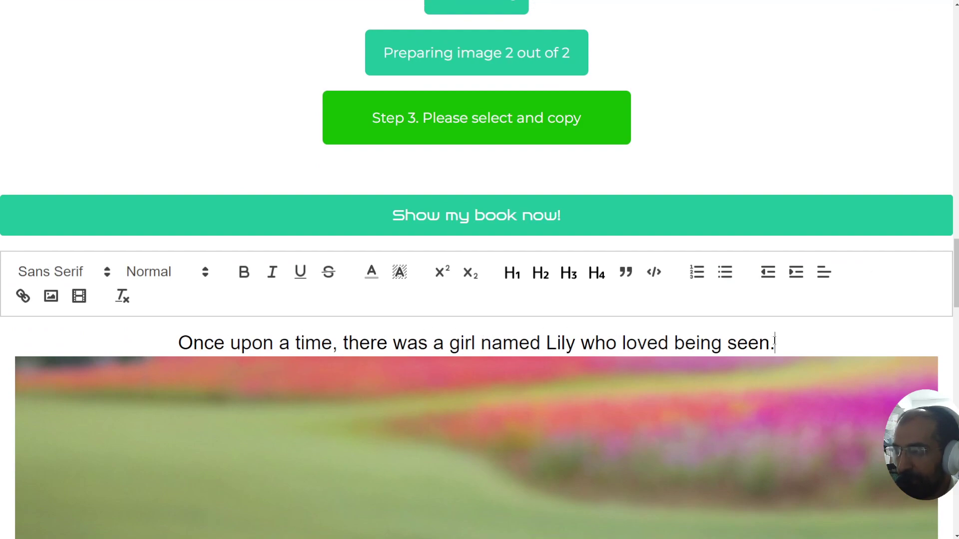
left_click_drag(775, 342, 122, 330)
left_click(129, 345)
scroll(649, 176, "up", 1)
scroll(649, 176, "up", 7)
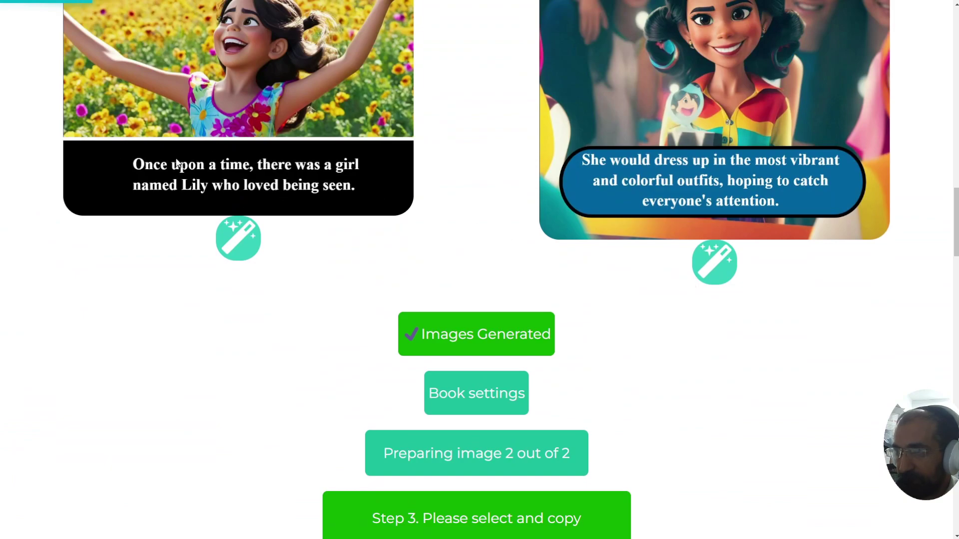
Step: Compile "The Girl Who Loved Being Seen" from the prepared pages and highlight its introduction text for review
scroll(226, 335, "down", 5)
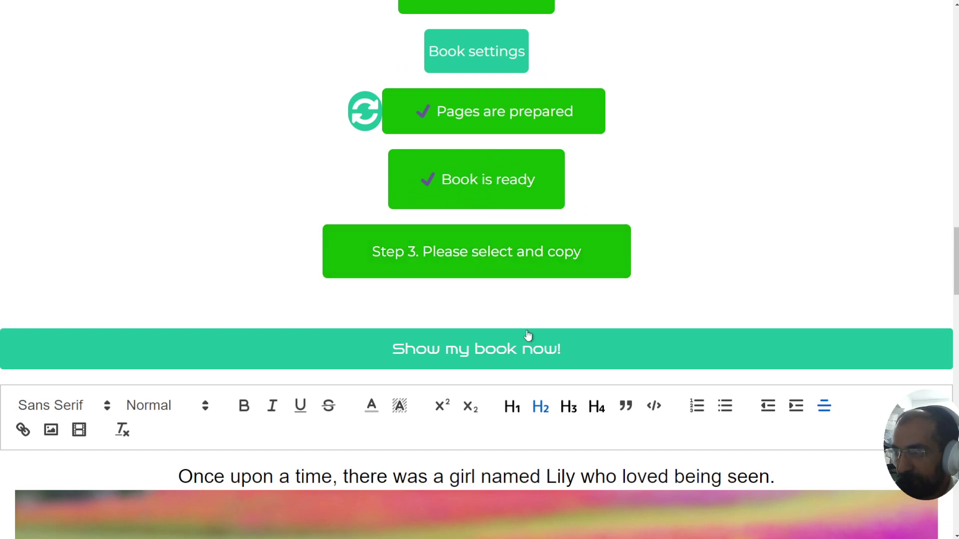
left_click(528, 351)
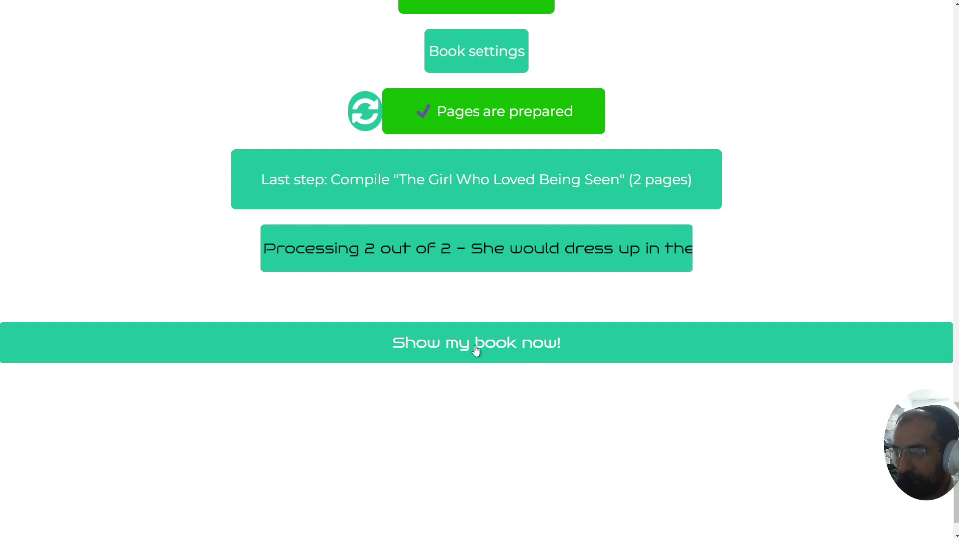
scroll(530, 301, "down", 5)
left_click_drag(87, 215, 262, 398)
scroll(261, 398, "down", 5)
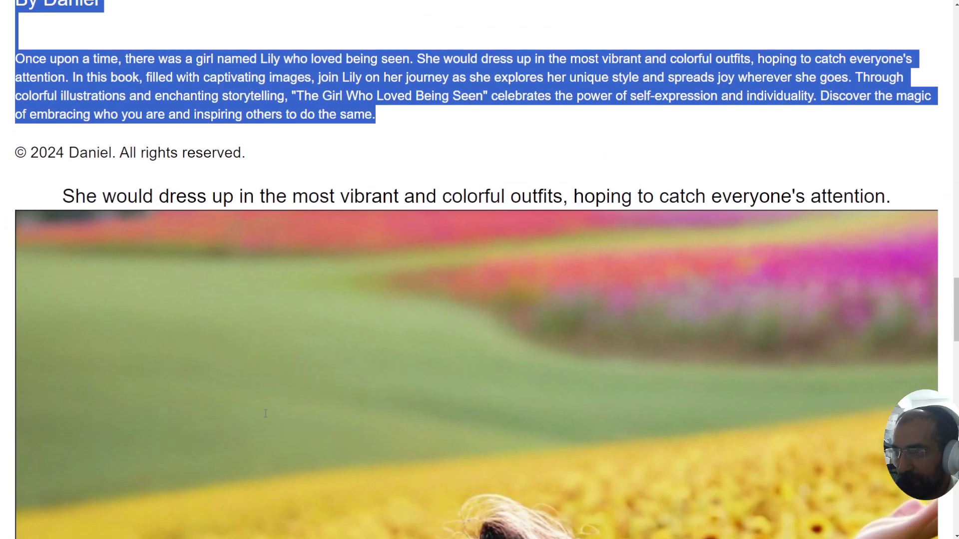
Step: Check the book settings and examine both compiled pages with their captions on the images
scroll(265, 413, "up", 12)
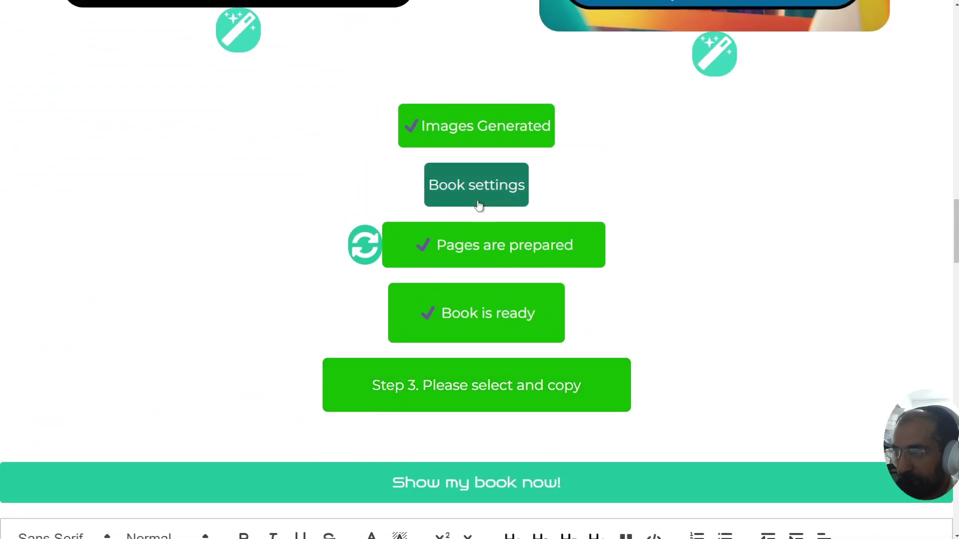
left_click(477, 206)
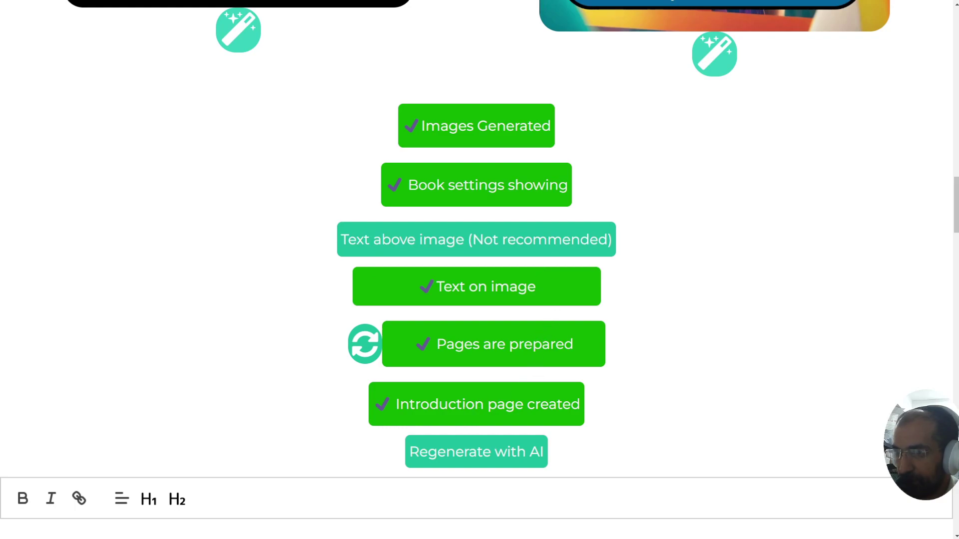
scroll(172, 251, "down", 4)
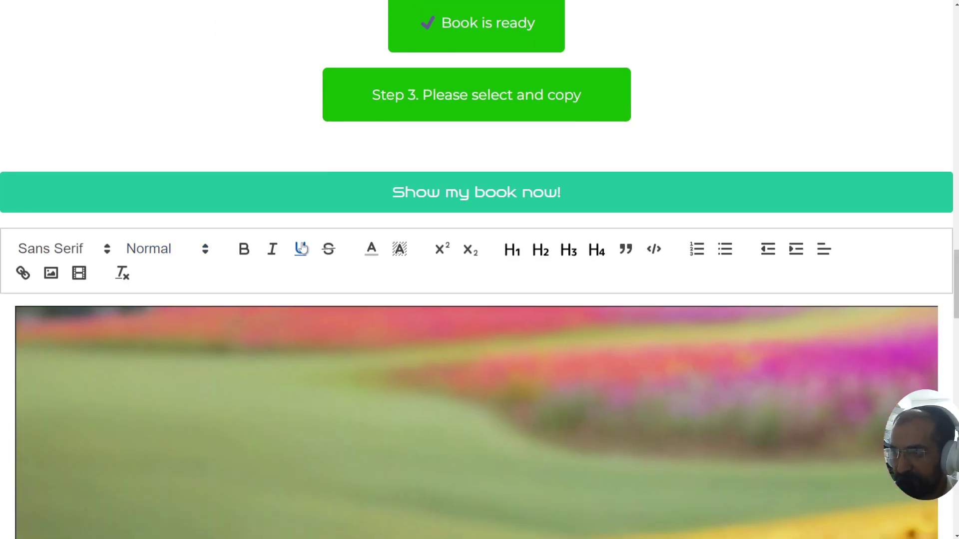
scroll(301, 248, "down", 4)
scroll(280, 351, "down", 10)
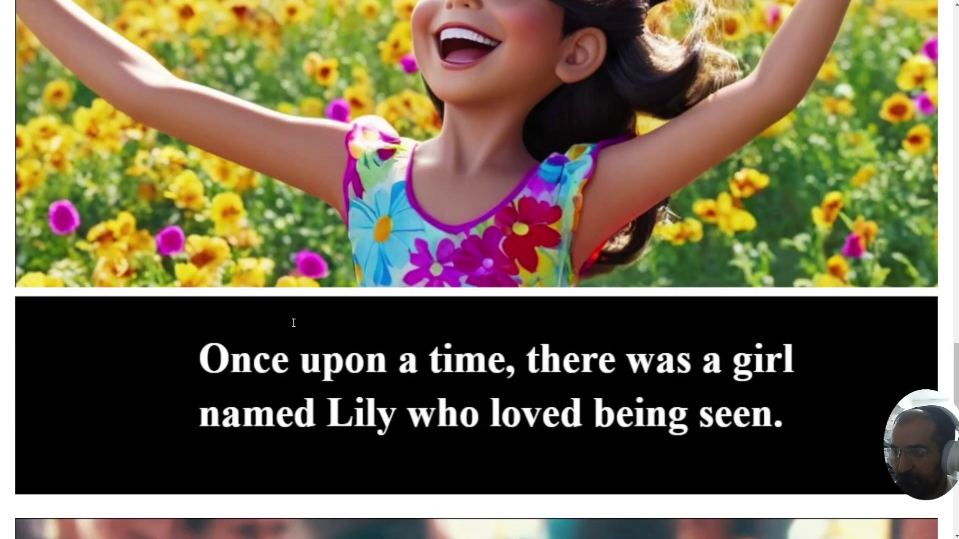
scroll(487, 384, "down", 10)
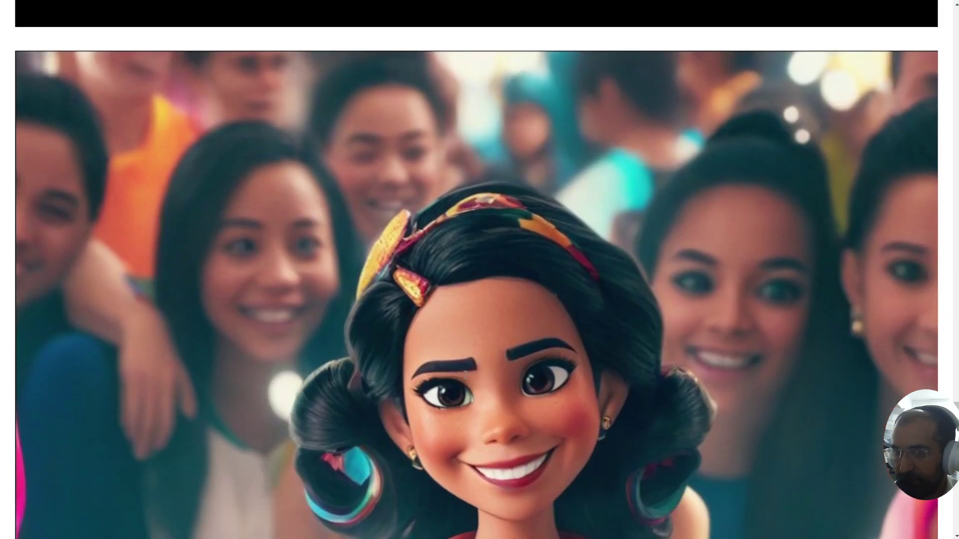
scroll(465, 374, "down", 10)
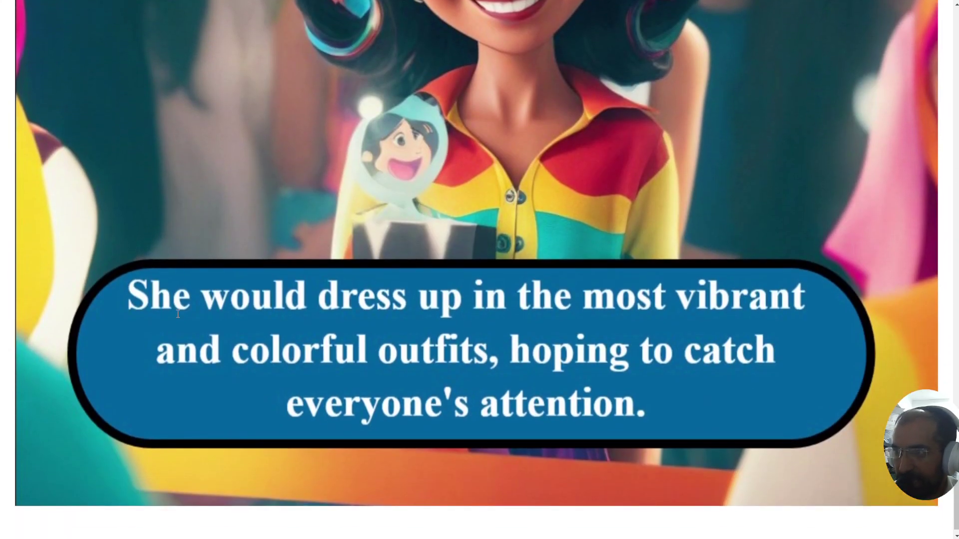
Step: Start a new book
scroll(546, 315, "up", 20)
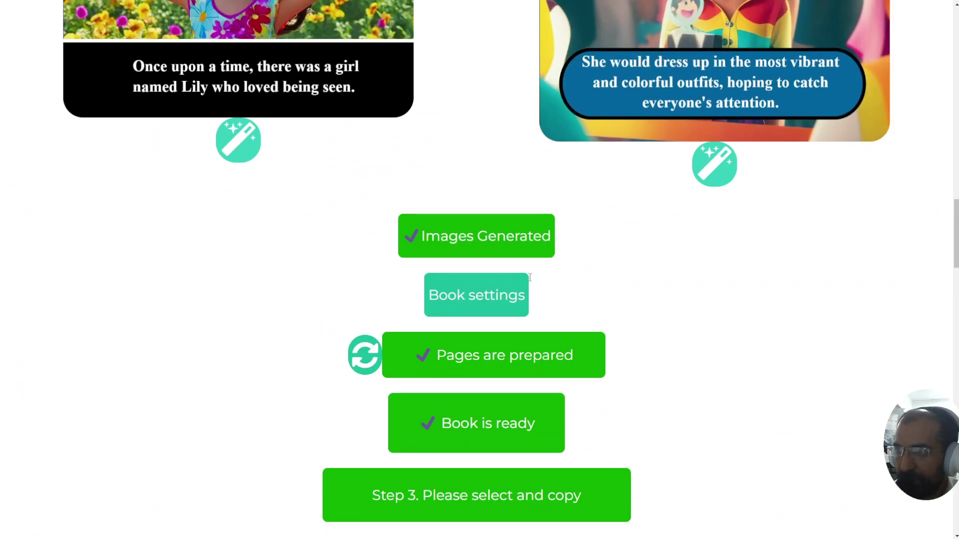
scroll(530, 278, "up", 20)
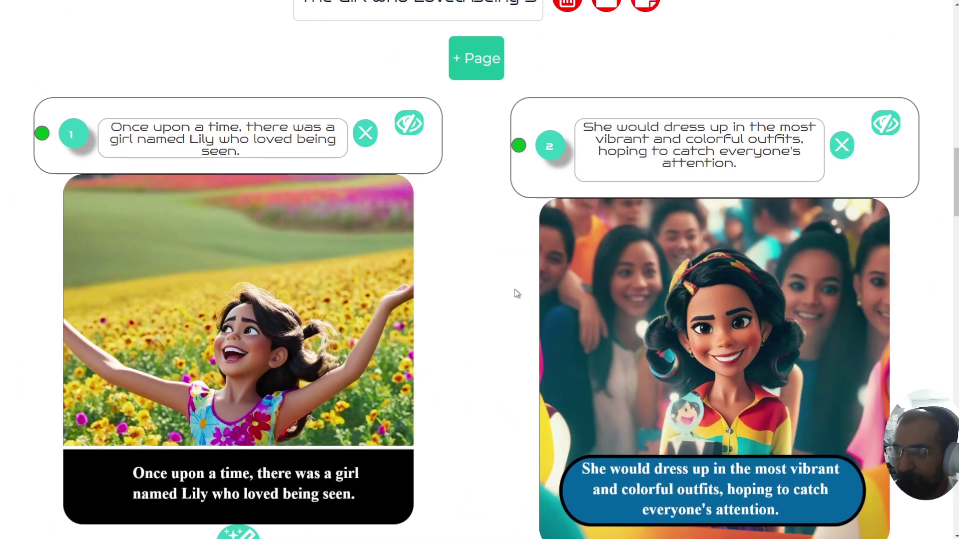
scroll(504, 298, "down", 4)
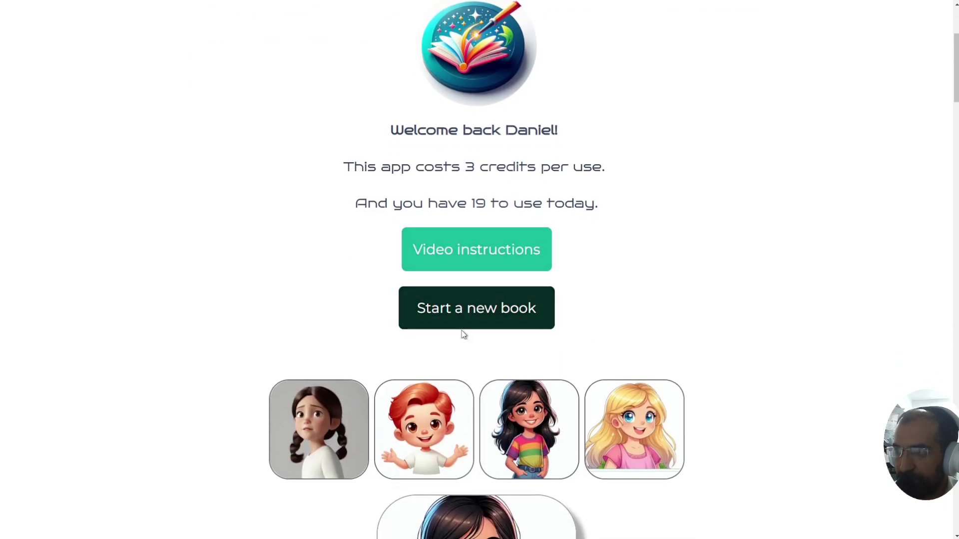
left_click(508, 321)
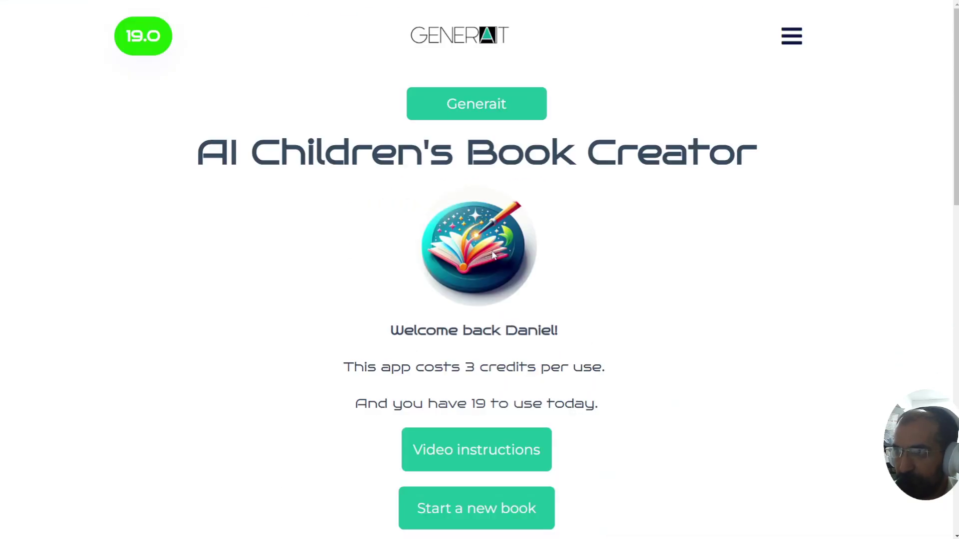
scroll(643, 265, "down", 8)
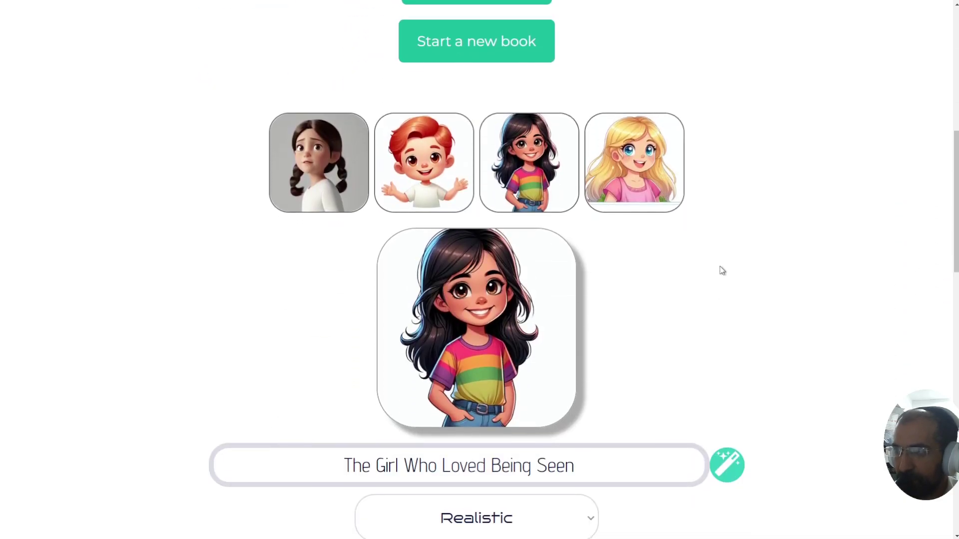
scroll(282, 220, "up", 6)
scroll(293, 259, "down", 3)
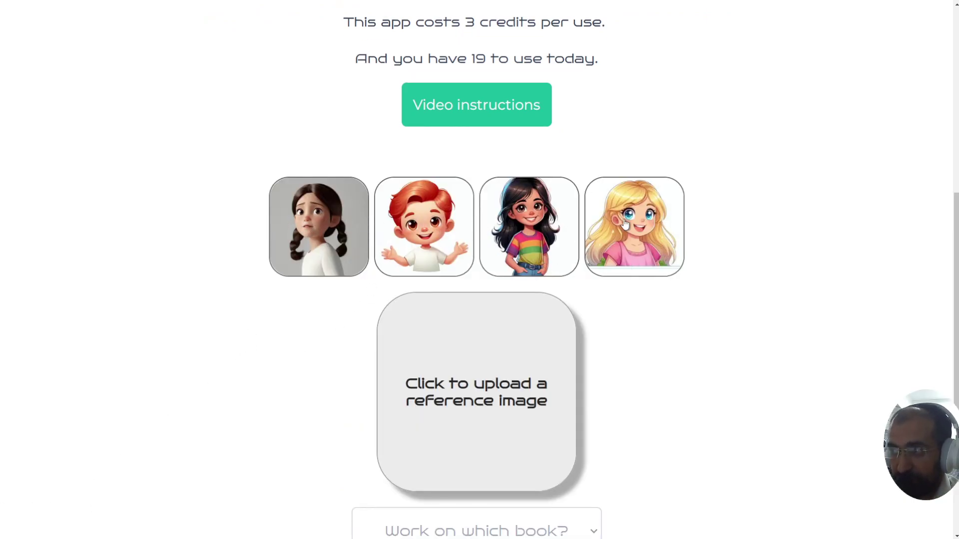
Step: Upload the My Baby picture from the Downloads folder as the reference image
left_click(521, 382)
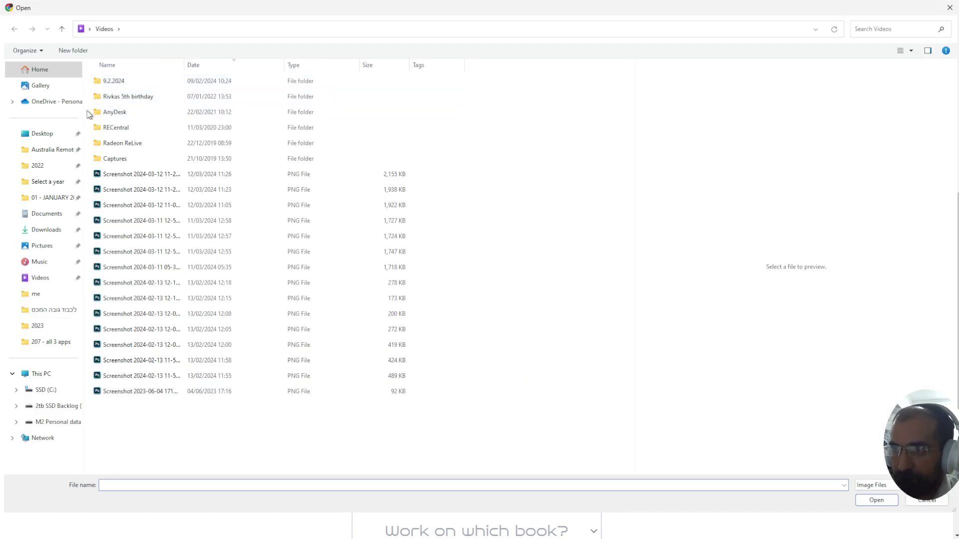
left_click(46, 230)
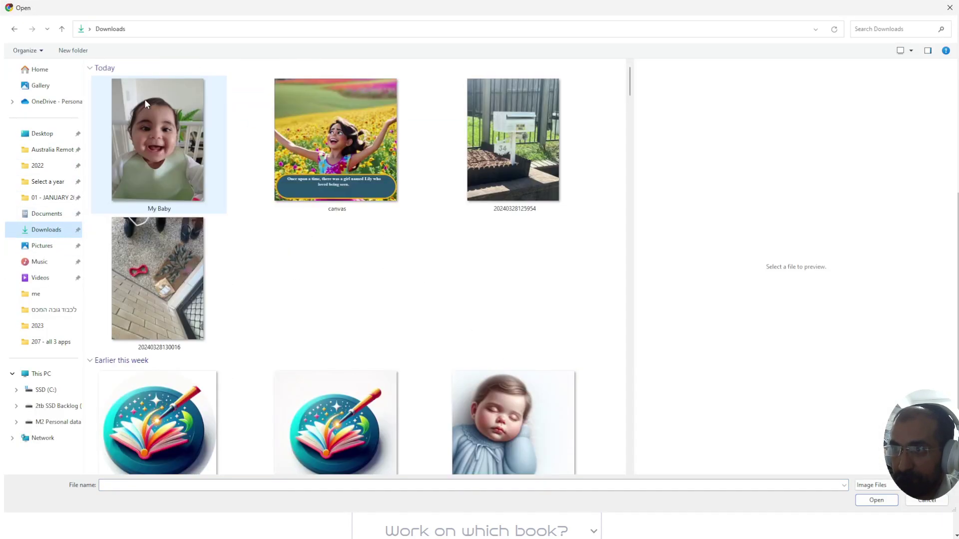
left_click(141, 133)
double_click(141, 133)
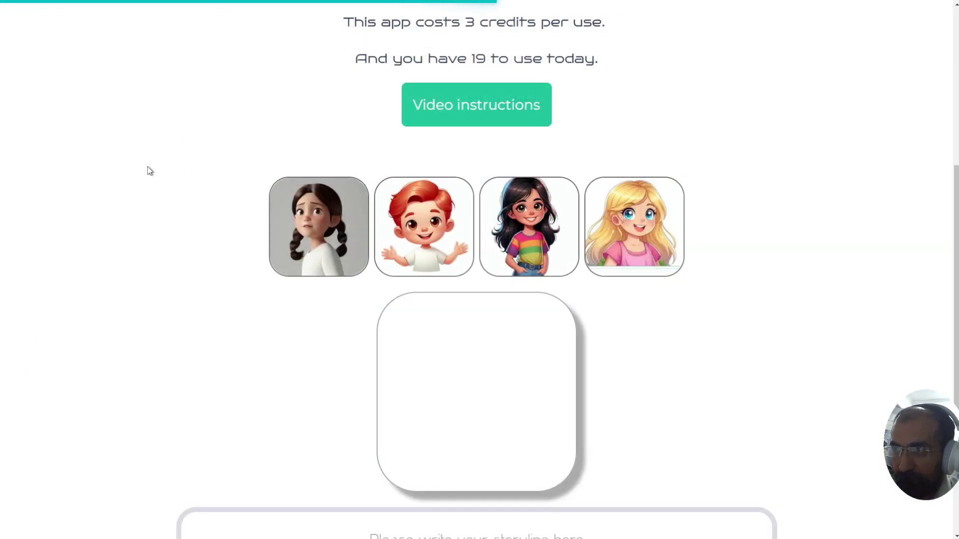
Step: Enter the storyline "The baby that hated to go to sleep"
scroll(132, 208, "down", 4)
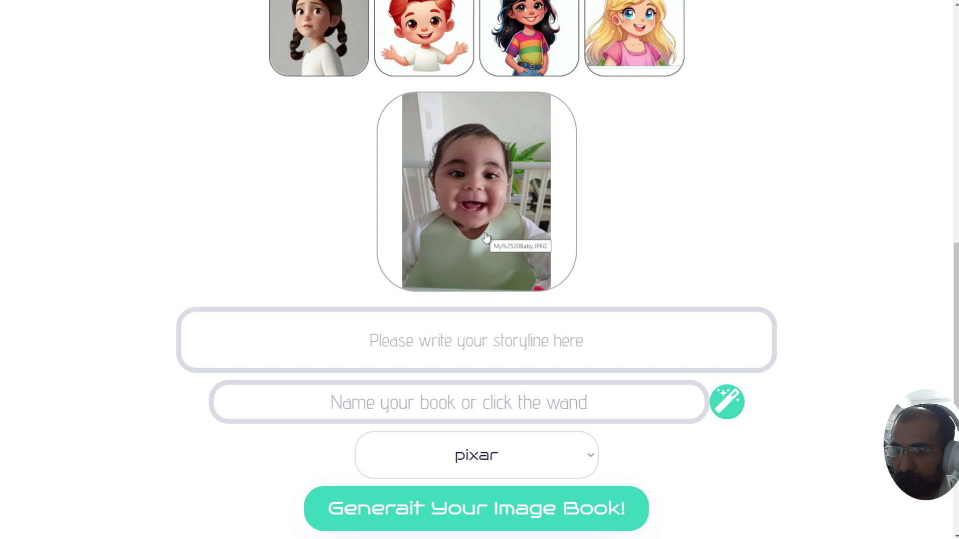
left_click(409, 342)
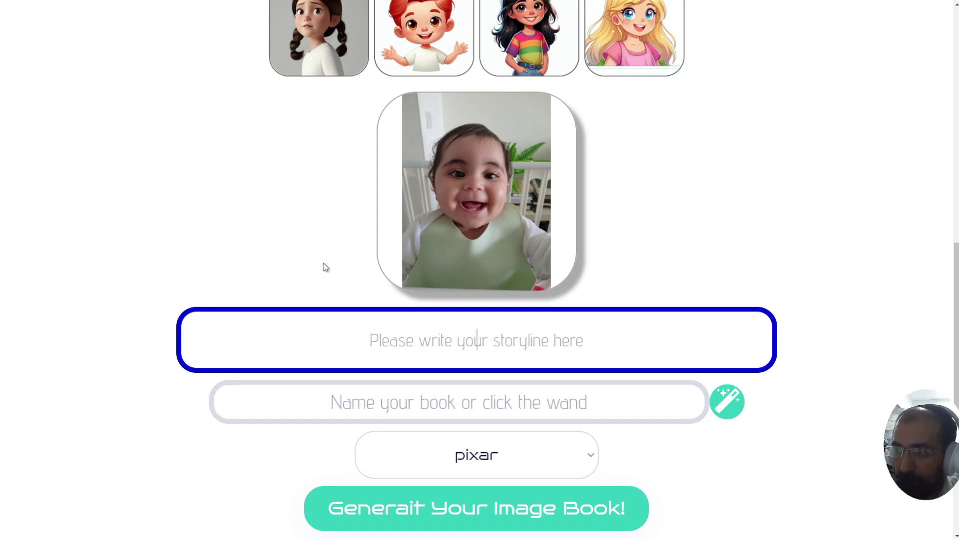
type("The ")
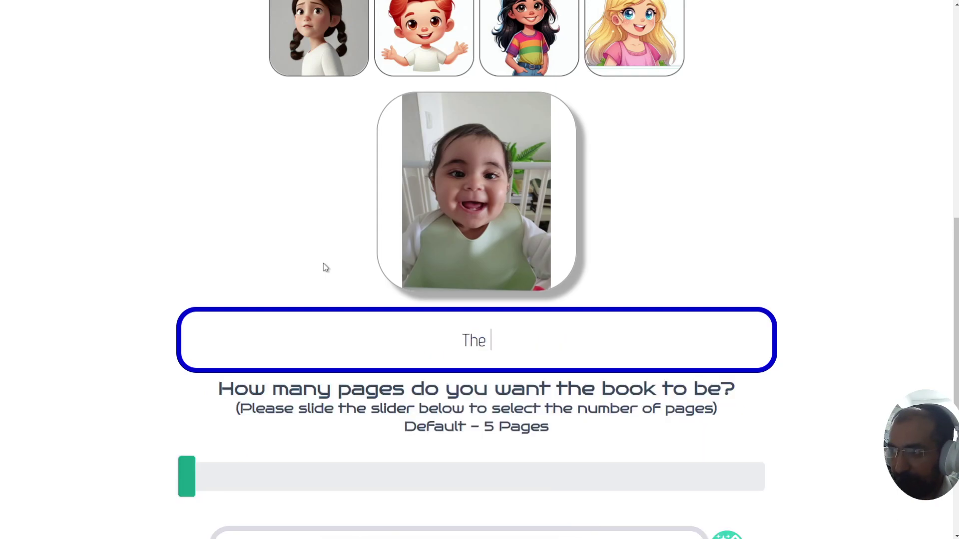
type("baby that hated")
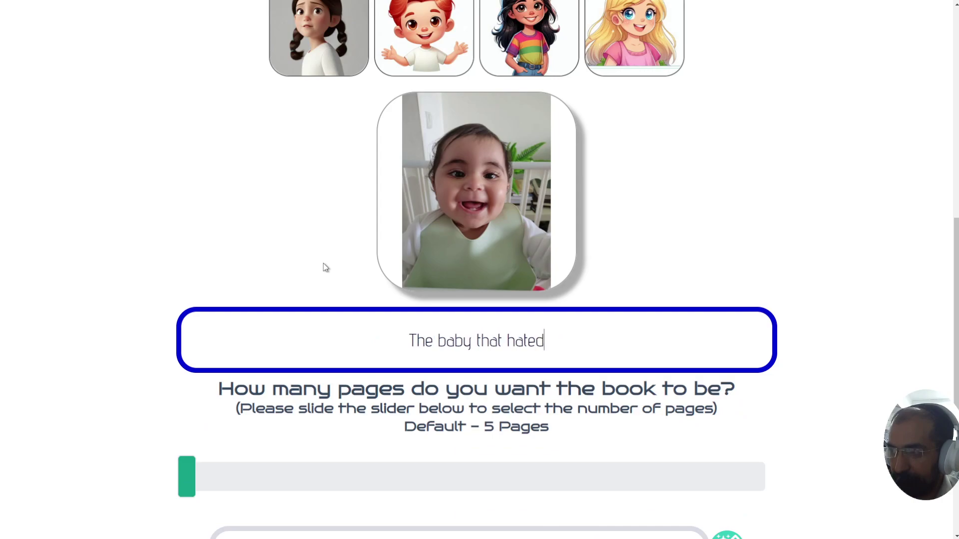
type(" to go to sleep")
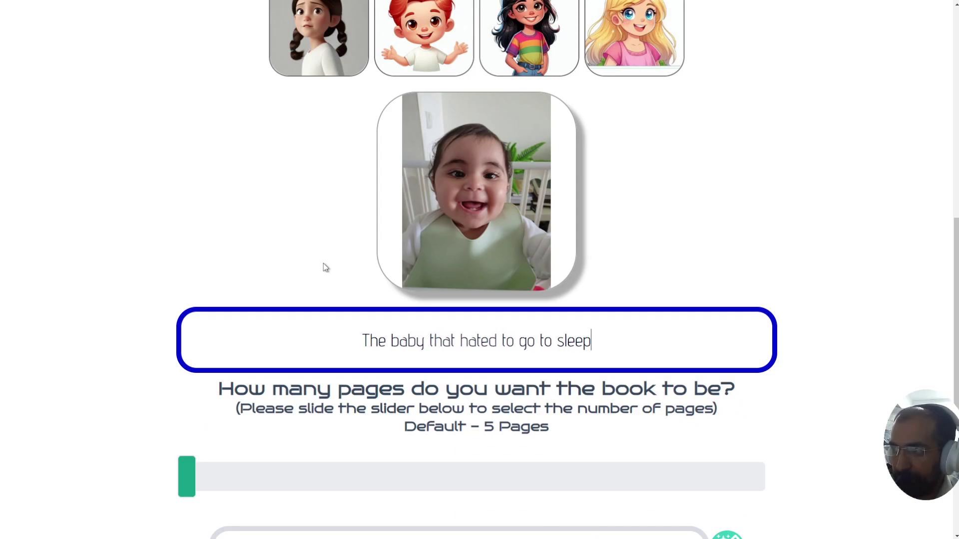
Step: Set the book length to 6 pages and let AI generate the book's title from the storyline
scroll(323, 268, "down", 3)
left_click(193, 344)
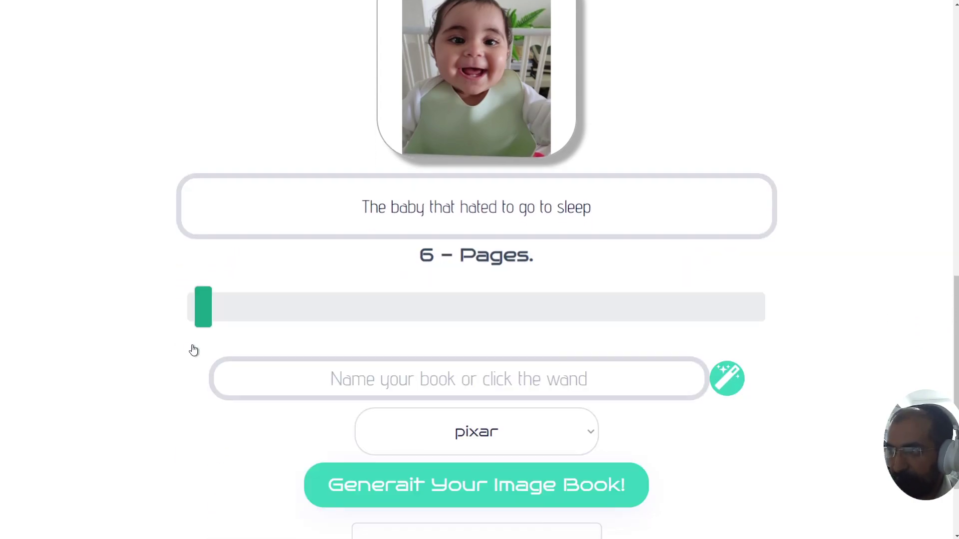
left_click(630, 203)
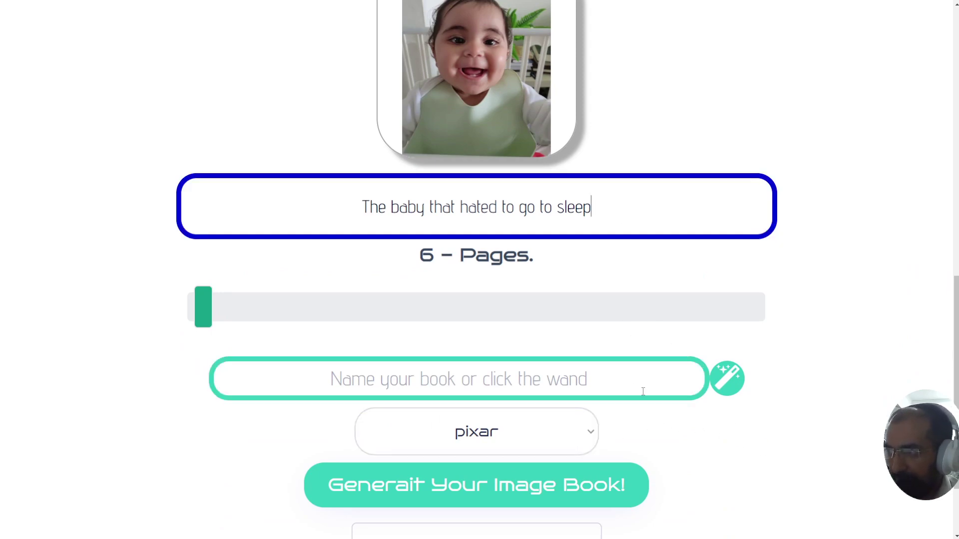
left_click(719, 388)
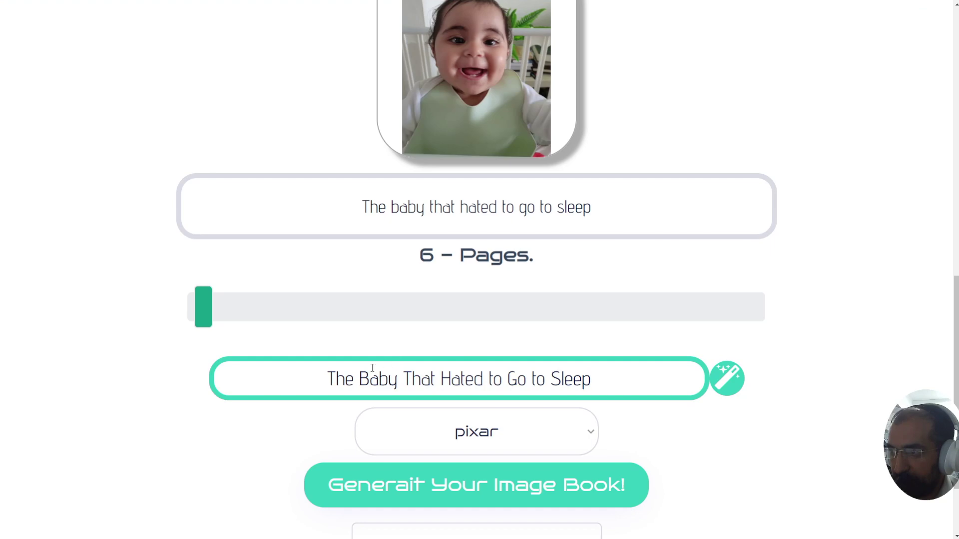
left_click_drag(298, 375, 606, 399)
Step: Extend the storyline with "and in the end she learnt that it was a good idea to sleep"
triple_click(622, 220)
left_click(618, 218)
type("and in the end")
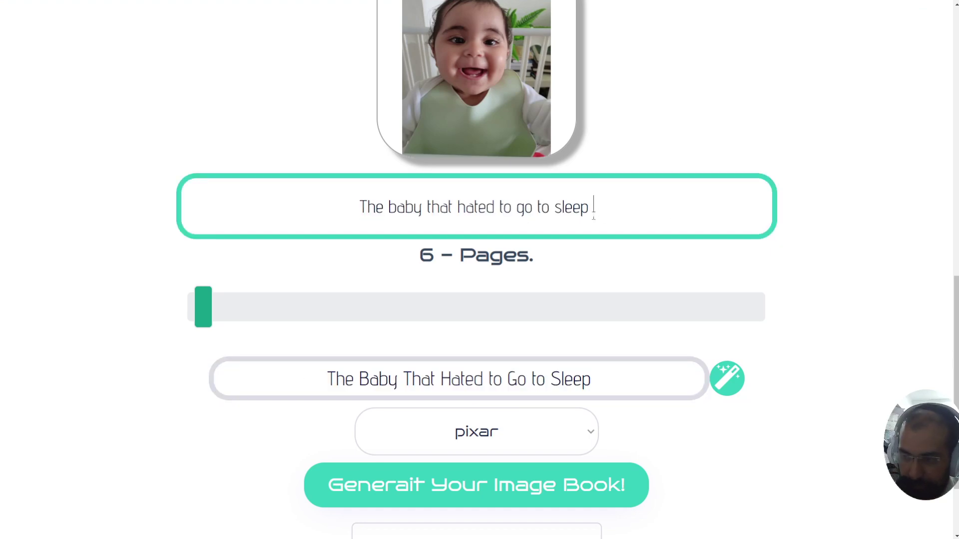
type(" she lea")
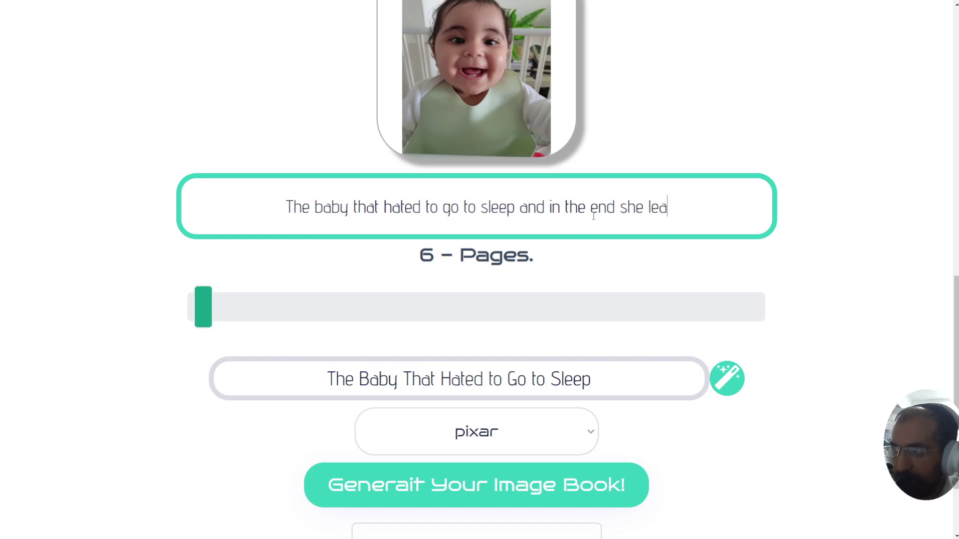
type("rnt that it was ")
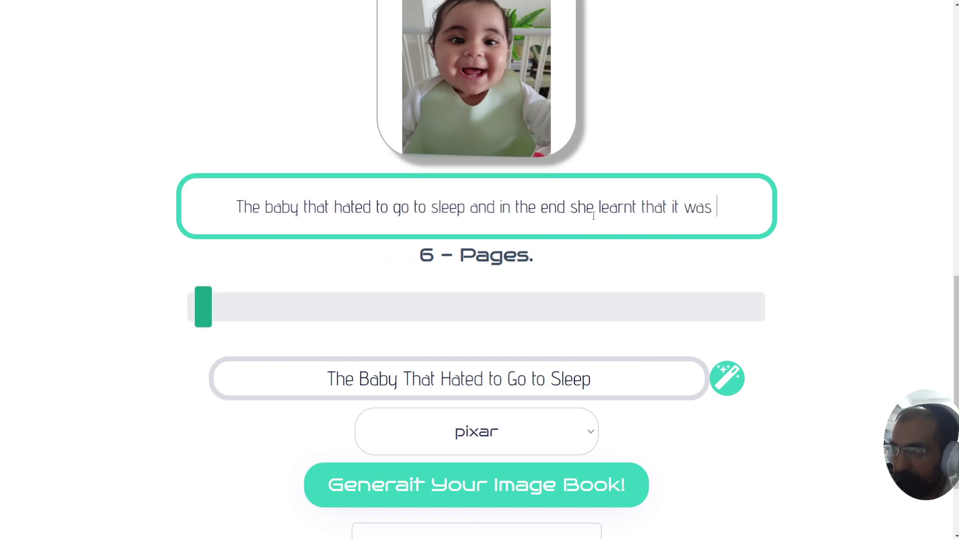
type("a good idea to sleep")
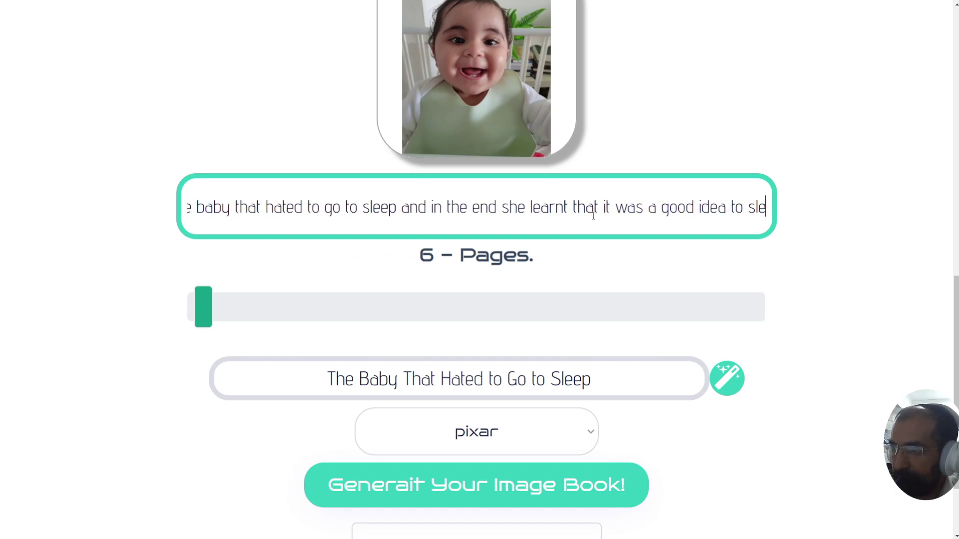
Step: Regenerate the book title with AI from the extended storyline and remove its quotation marks so it reads The Sleepy Baby
left_click(738, 389)
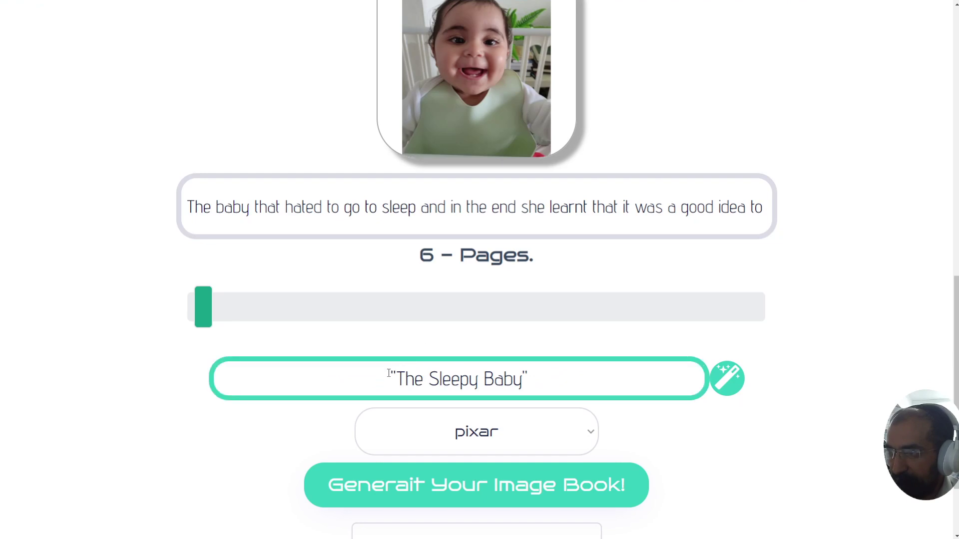
key("Delete")
key("End")
key("shift+Left")
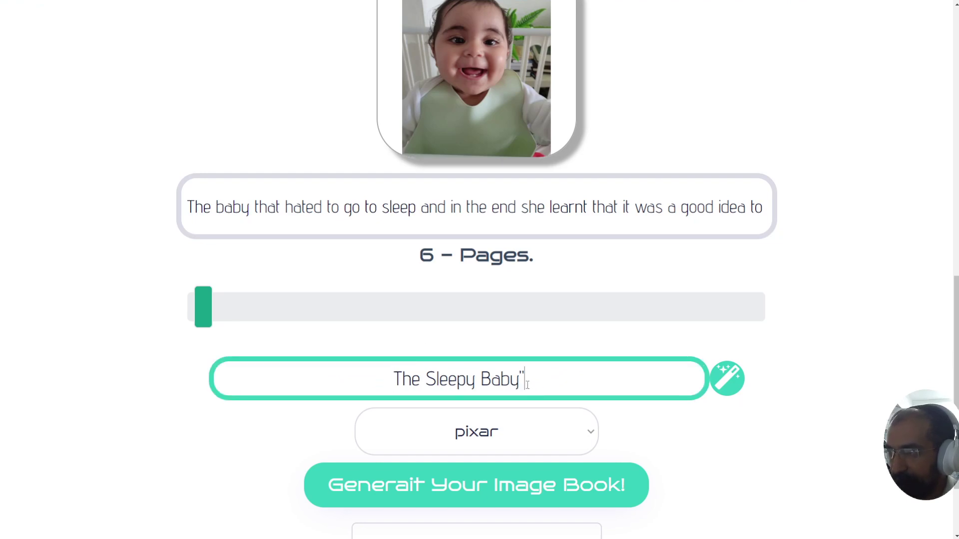
key("BackSpace")
left_click(829, 369)
Step: Keep the pixar image style and generate the image book's page texts
scroll(831, 368, "down", 2)
left_click(494, 322)
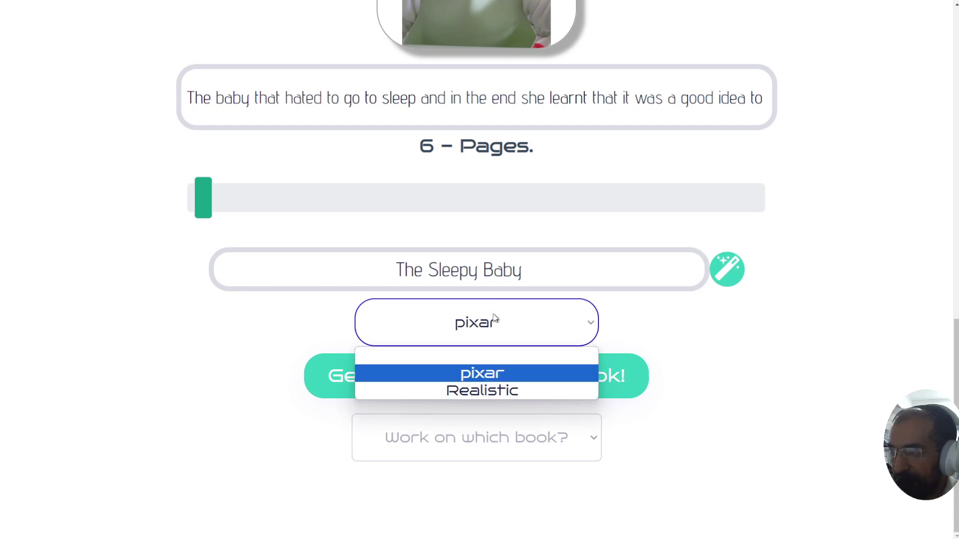
left_click(483, 373)
left_click(476, 383)
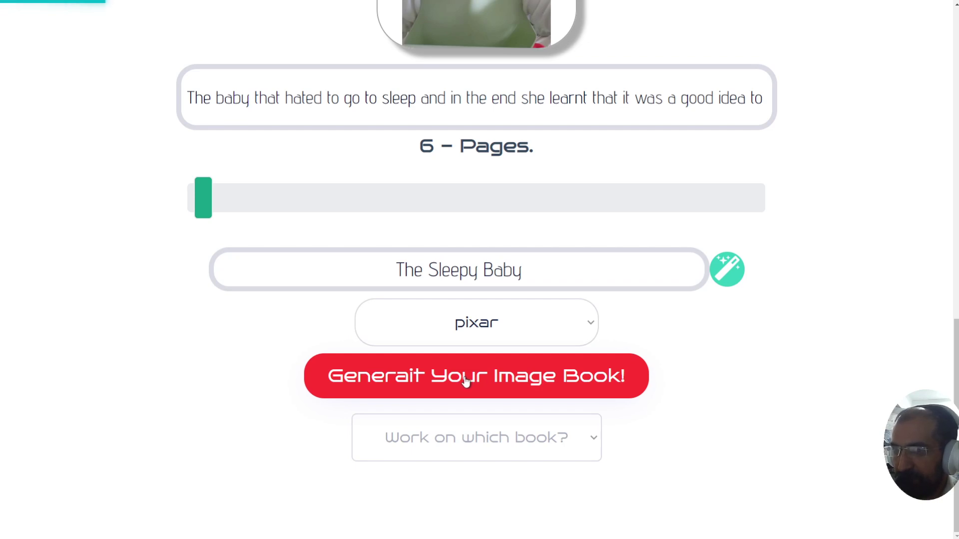
Step: Read through the generated story texts of all six pages
scroll(96, 300, "down", 4)
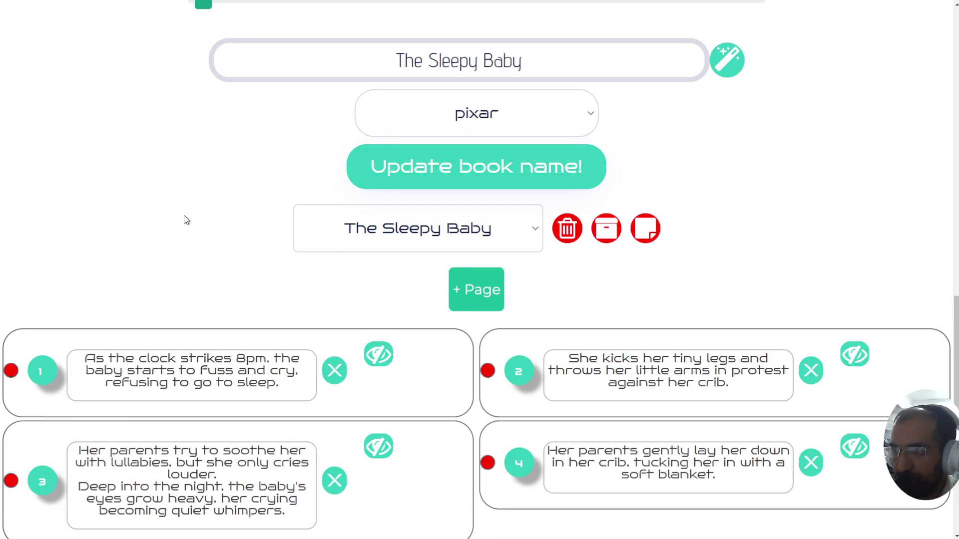
scroll(434, 299, "down", 5)
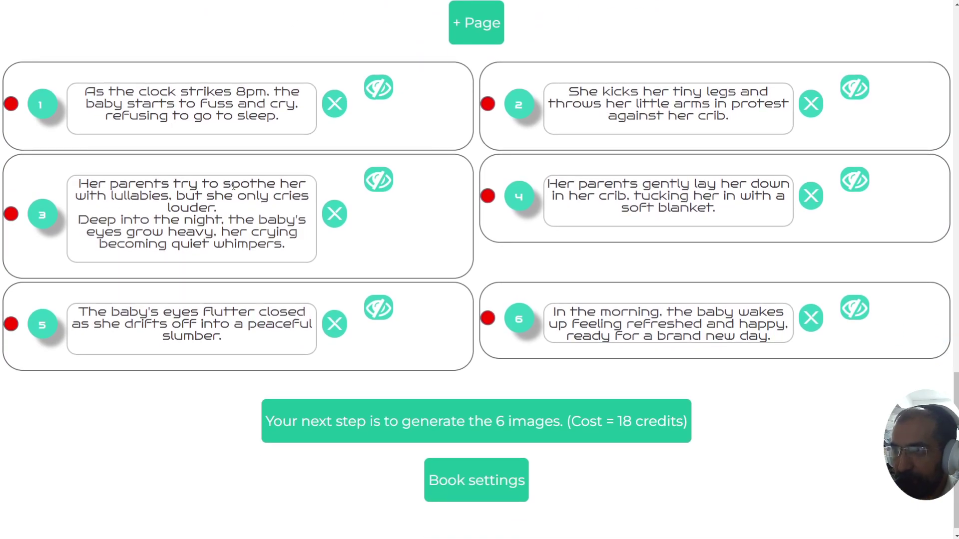
left_click_drag(90, 85, 278, 113)
left_click(265, 139)
left_click_drag(285, 255, 120, 196)
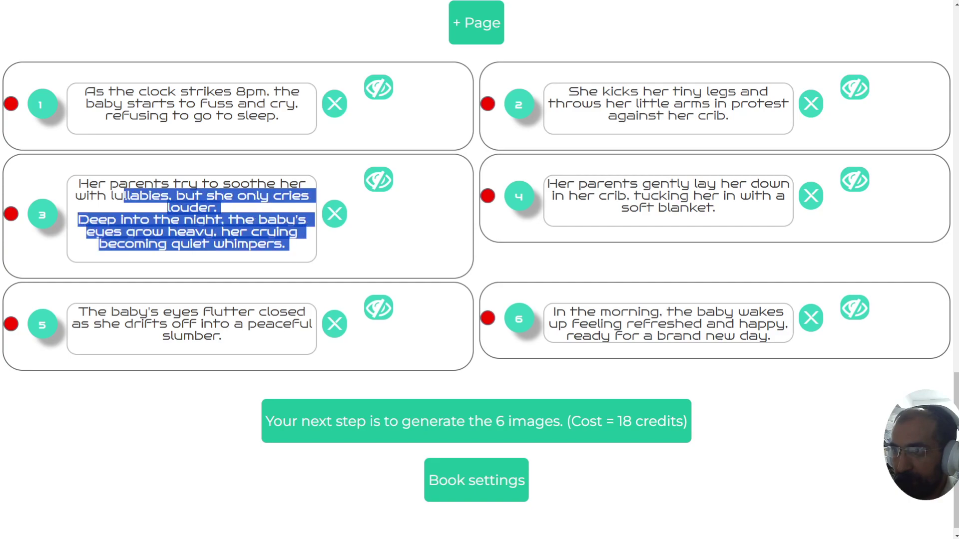
left_click(574, 330)
left_click(611, 207)
left_click(628, 114)
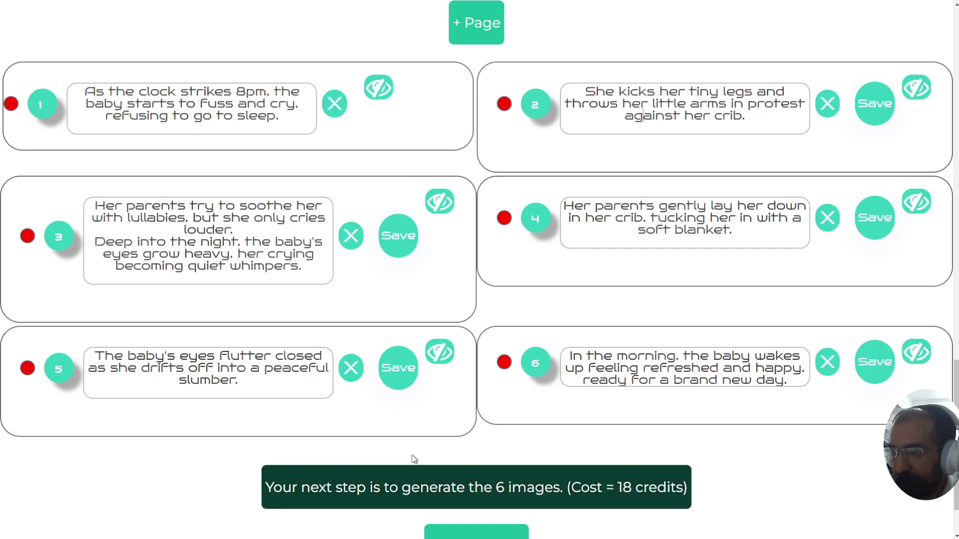
Step: Generate the images for the book's six pages
scroll(413, 517, "down", 1)
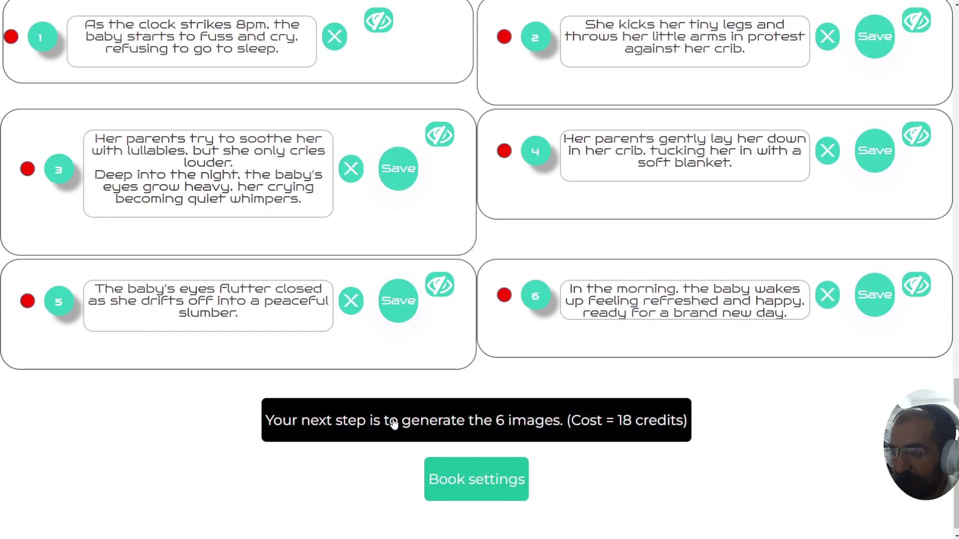
left_click(394, 423)
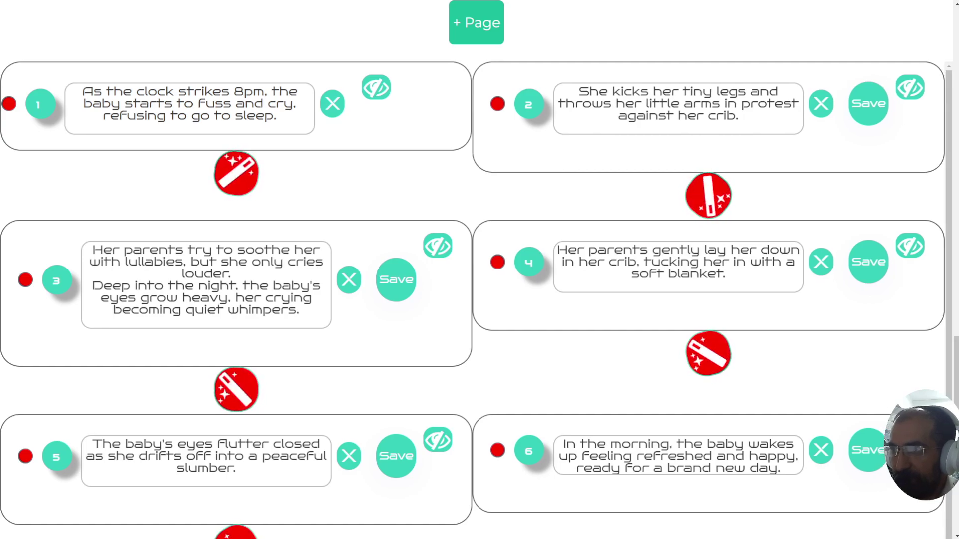
scroll(393, 402, "up", 12)
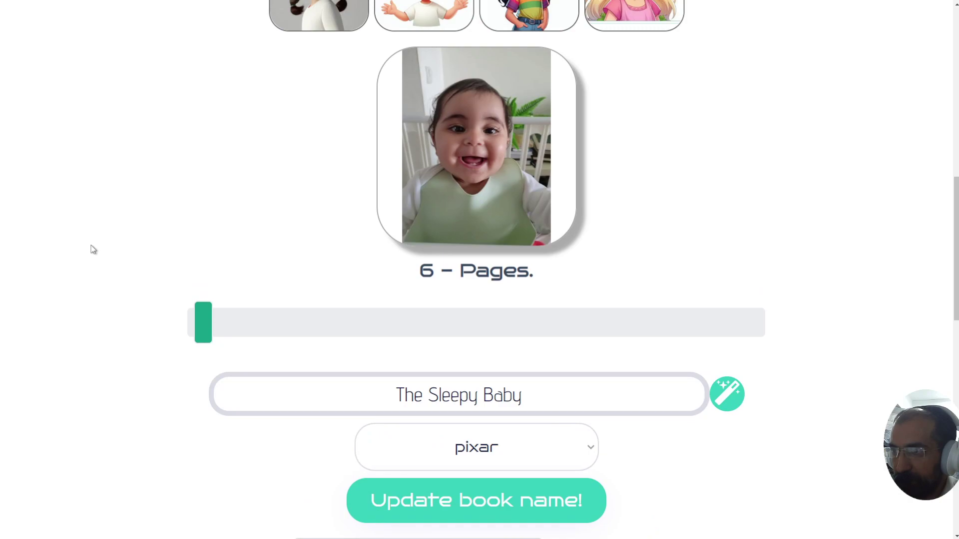
scroll(93, 250, "down", 7)
scroll(93, 250, "down", 5)
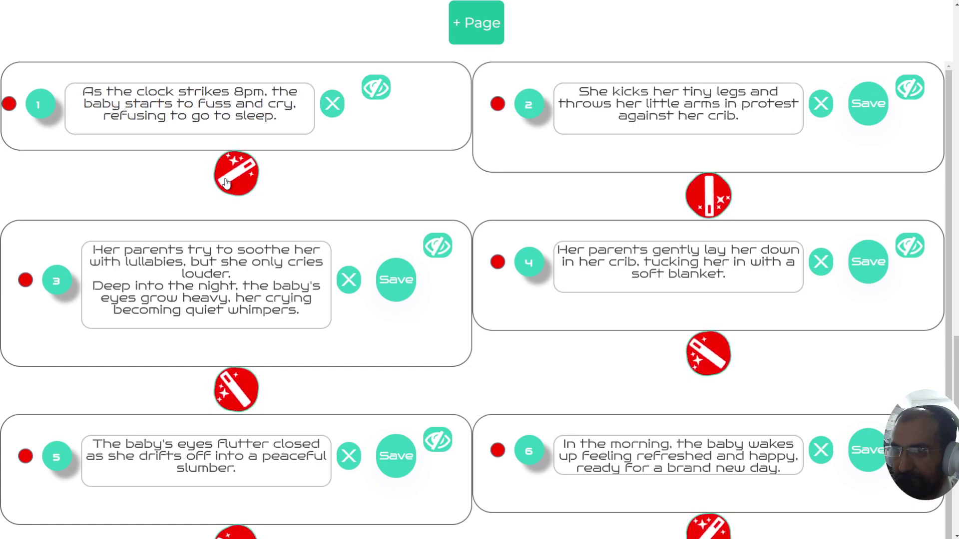
Step: Reveal page 1's hidden image description and read through it
left_click(377, 90)
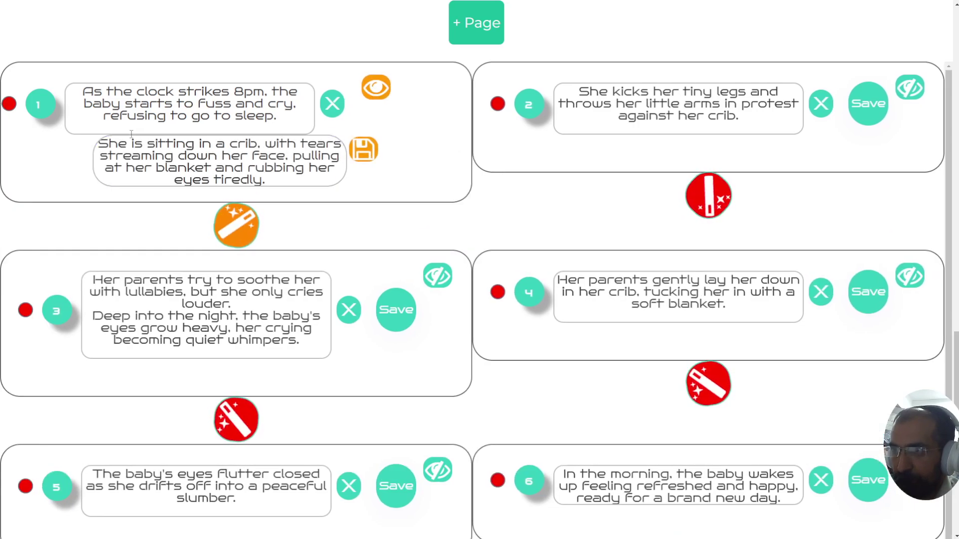
left_click_drag(101, 140, 285, 193)
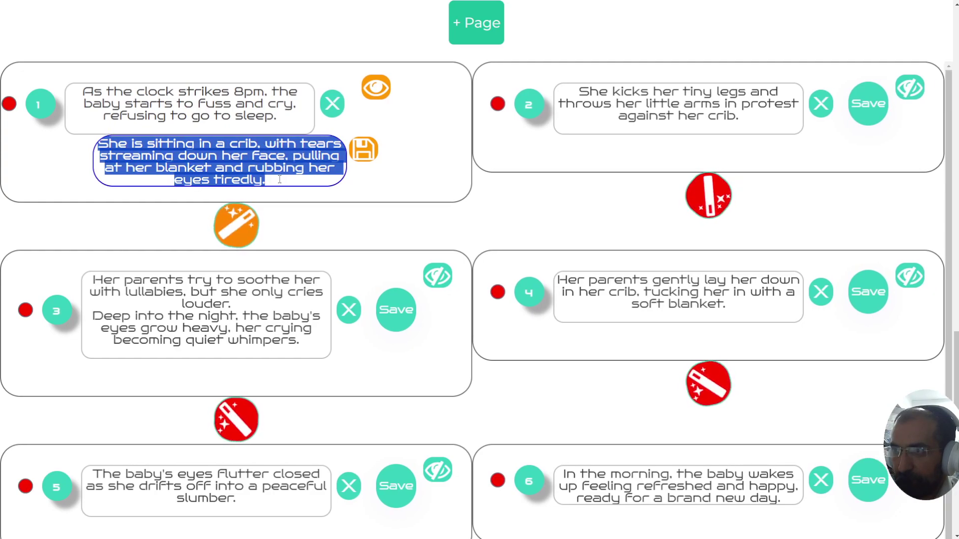
left_click(267, 157)
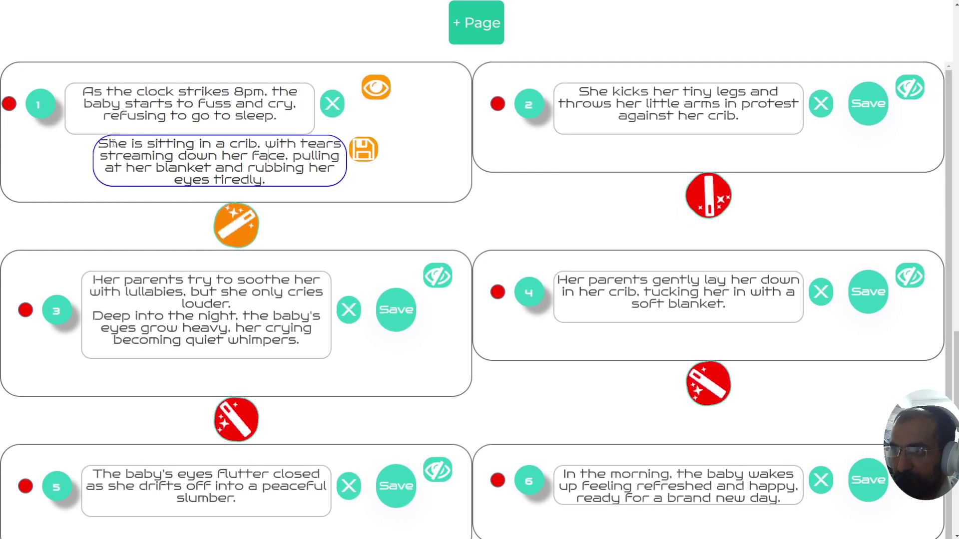
left_click_drag(100, 143, 320, 182)
left_click(329, 185)
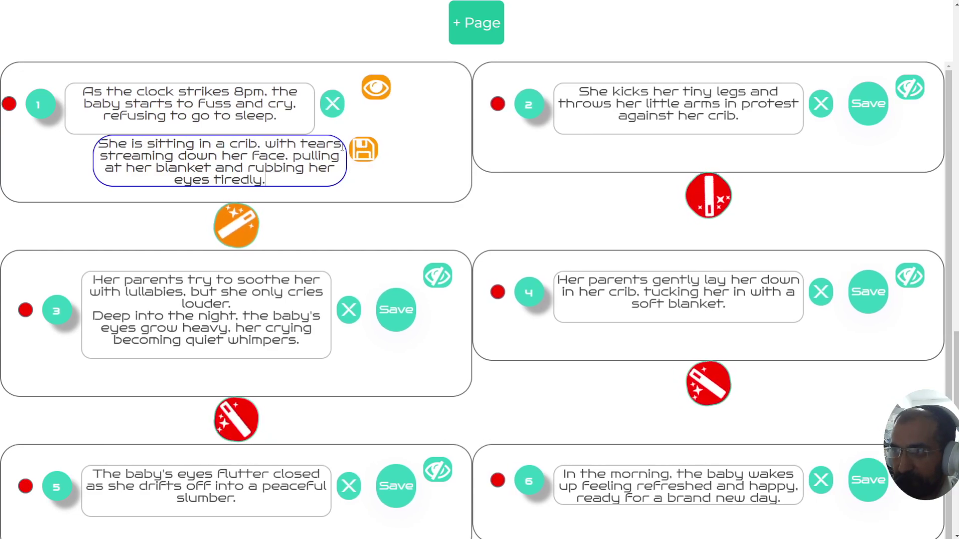
left_click_drag(100, 143, 255, 178)
left_click(255, 177)
left_click_drag(100, 144, 270, 181)
left_click(268, 183)
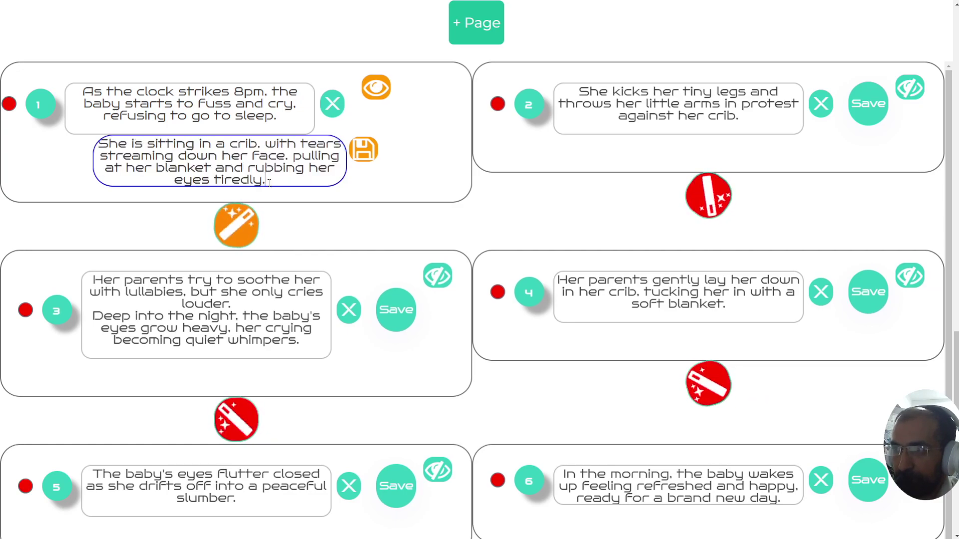
Step: Compare page 1's story text with its image description and hide the description again
left_click_drag(90, 92, 278, 120)
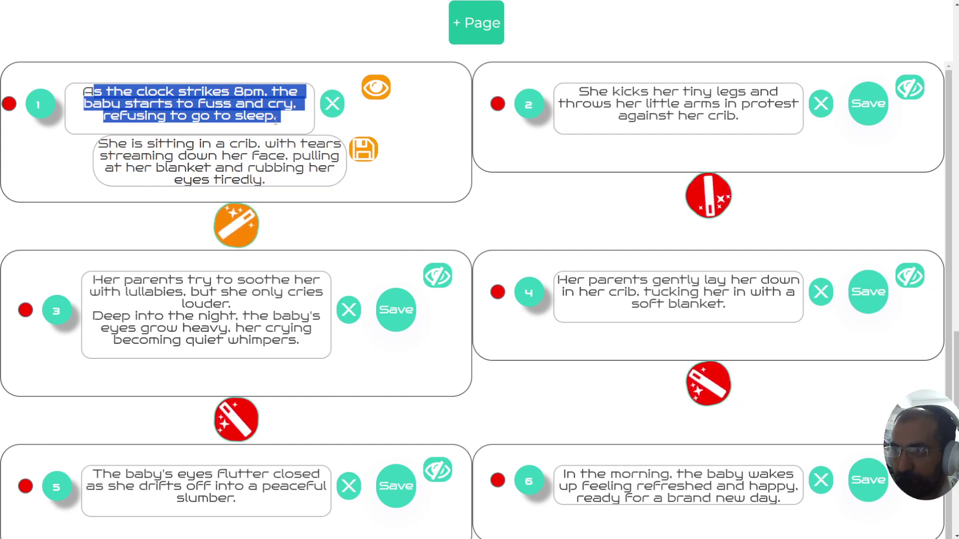
left_click(278, 122)
left_click_drag(314, 183, 159, 142)
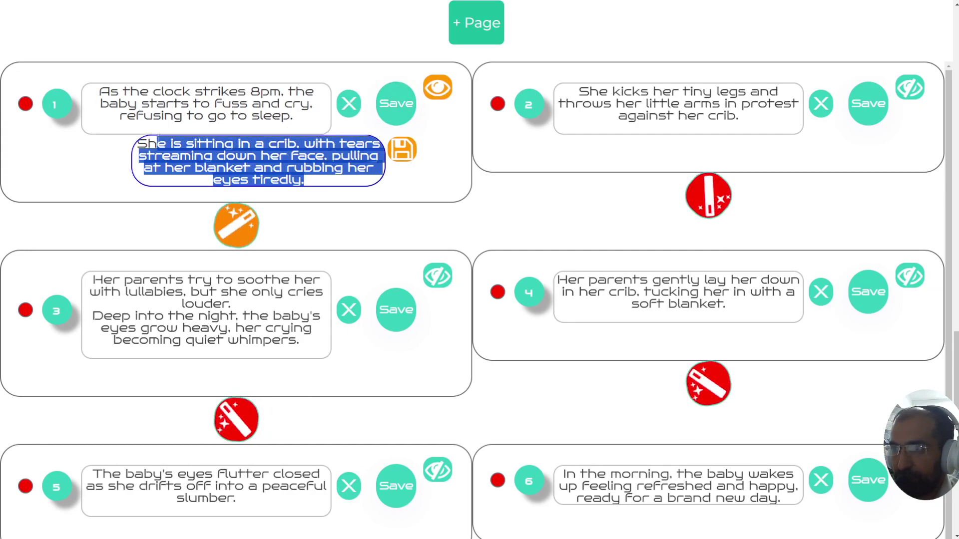
left_click(171, 145)
left_click(439, 93)
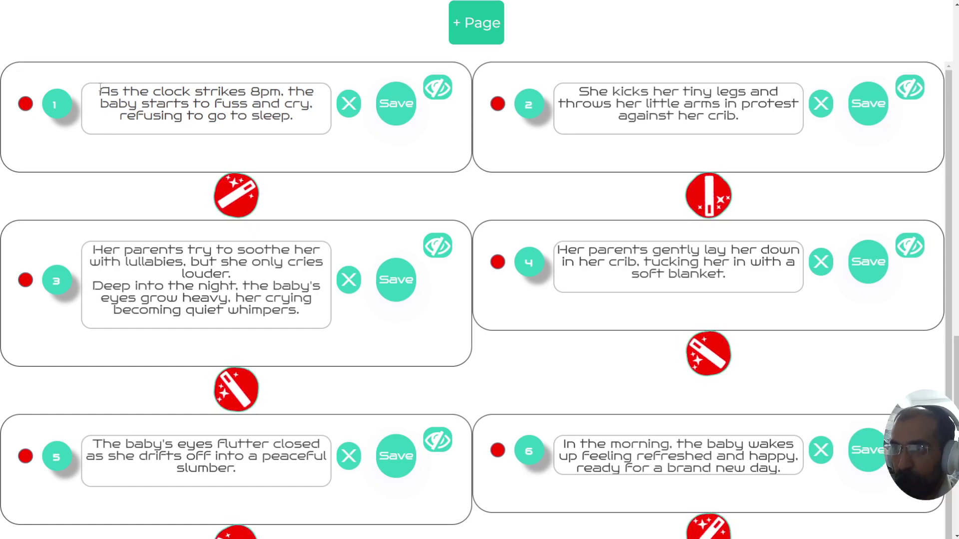
left_click_drag(99, 91, 287, 133)
left_click(290, 154)
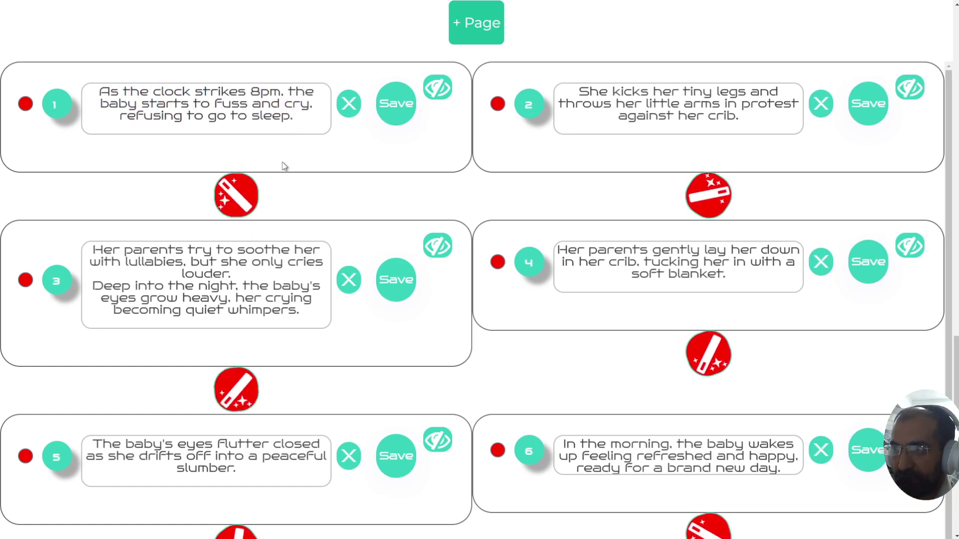
left_click(438, 88)
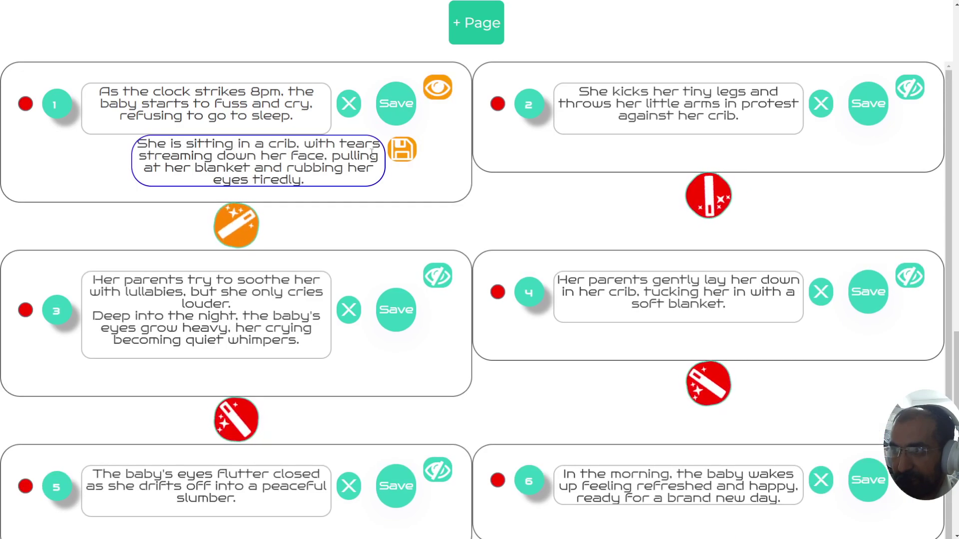
left_click(438, 89)
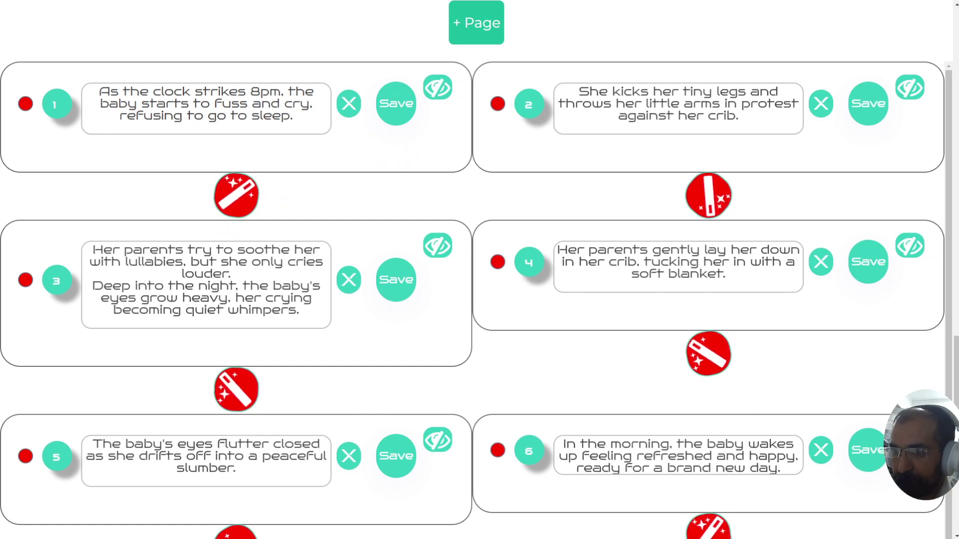
Step: Compare the generated images of pages 1 and 2 with the uploaded baby reference photo
scroll(869, 402, "up", 10)
scroll(480, 269, "down", 10)
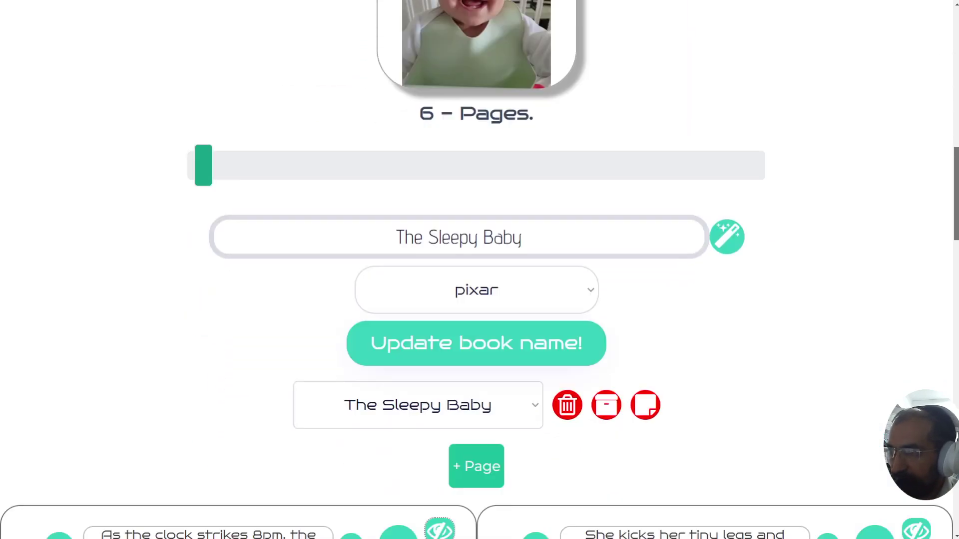
scroll(480, 269, "up", 10)
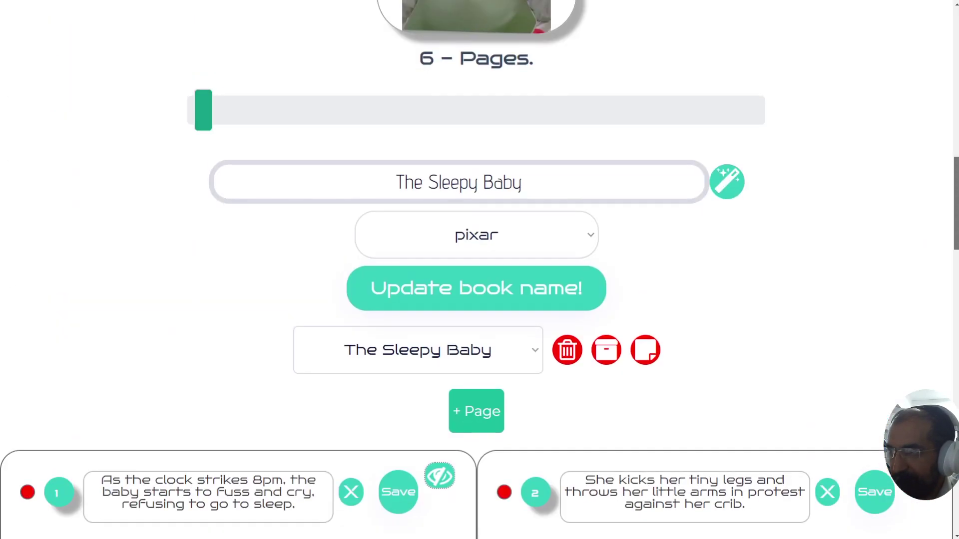
scroll(479, 270, "down", 10)
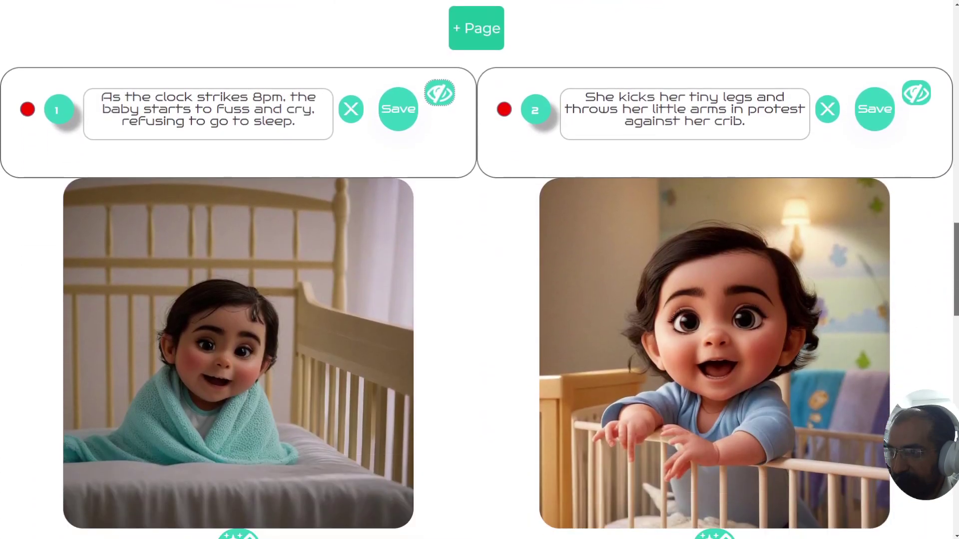
scroll(480, 269, "down", 3)
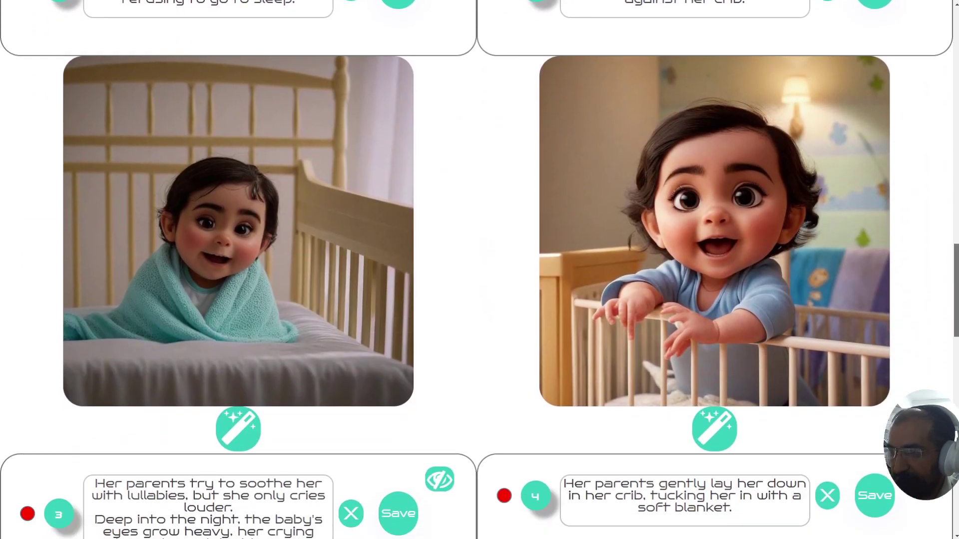
scroll(480, 270, "up", 2)
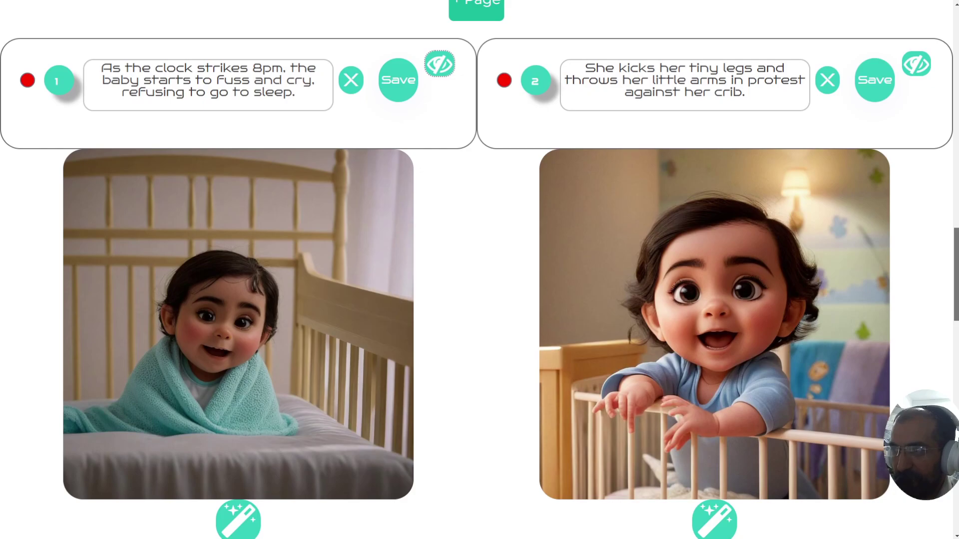
scroll(479, 269, "down", 10)
scroll(937, 113, "up", 20)
scroll(944, 177, "down", 7)
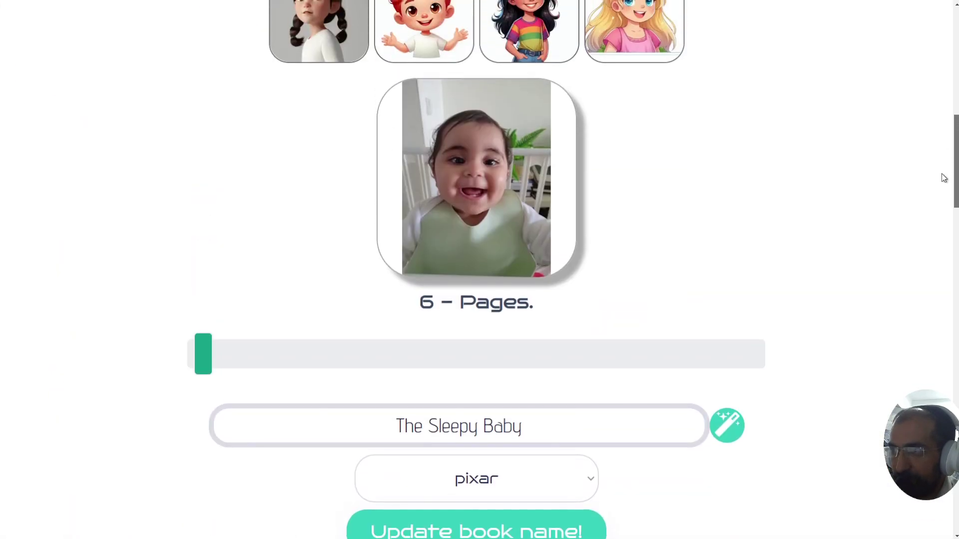
Step: Review the generated images of the remaining pages 3 to 6 against their story texts
scroll(944, 178, "down", 15)
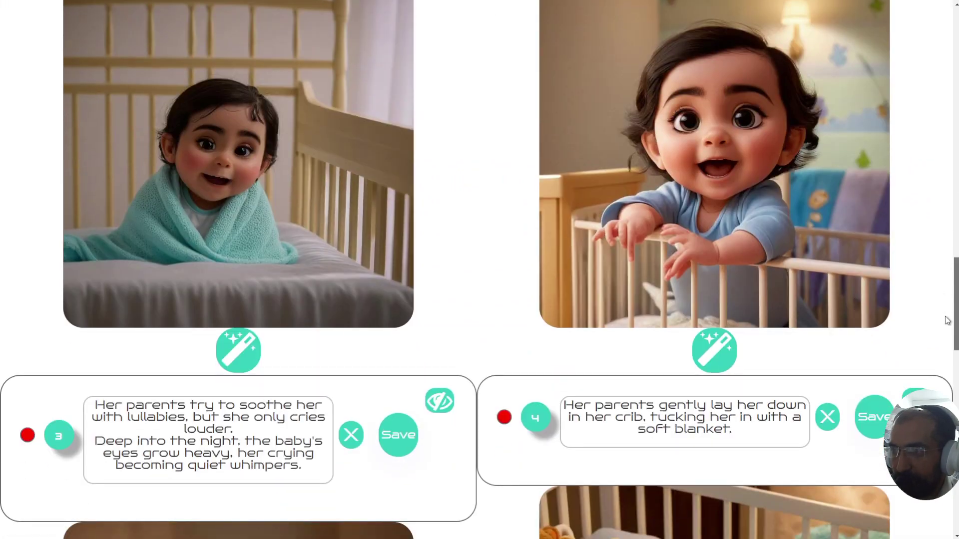
scroll(948, 320, "down", 5)
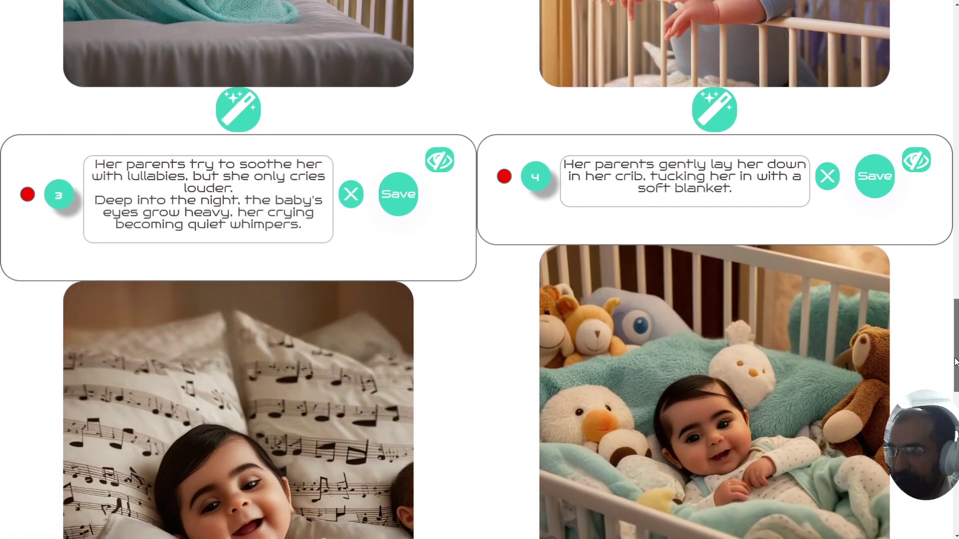
scroll(955, 362, "down", 11)
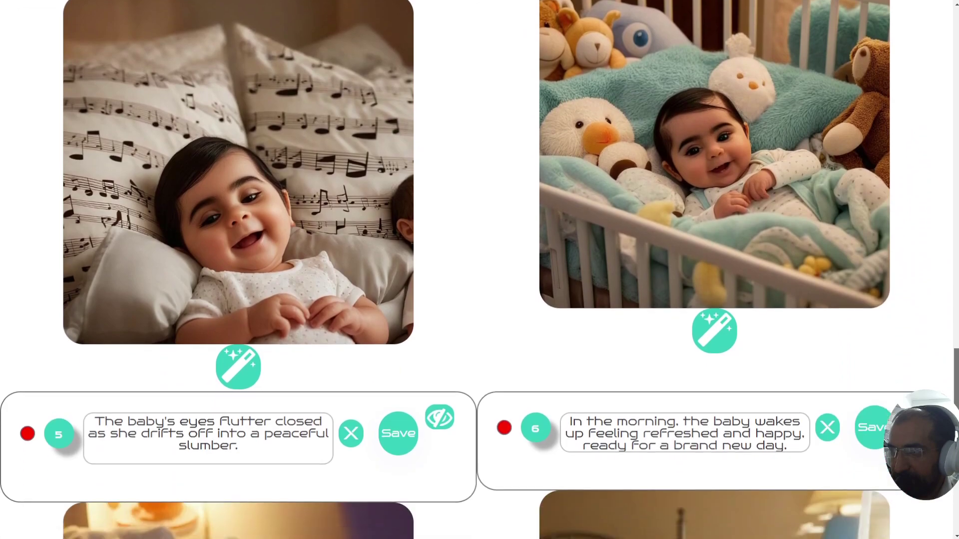
scroll(479, 270, "down", 3)
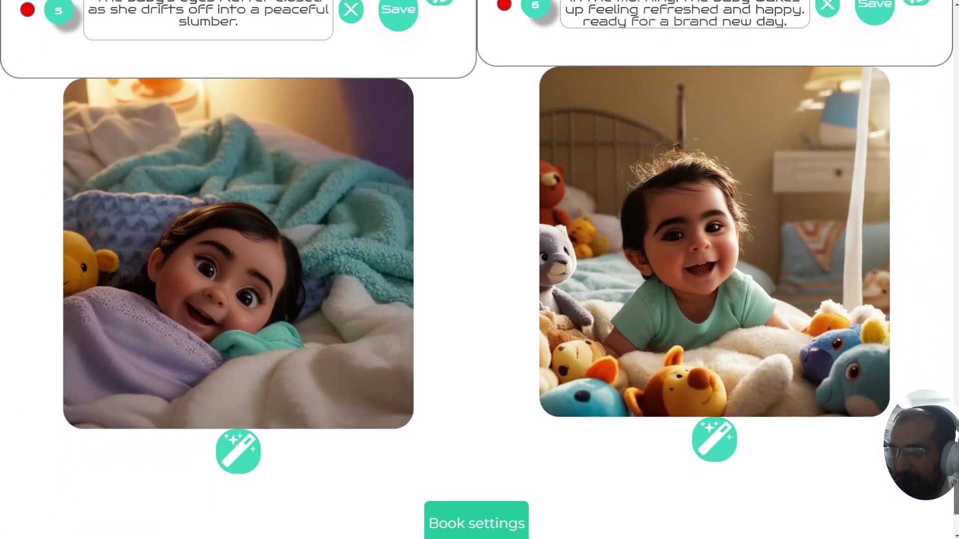
scroll(479, 270, "down", 1)
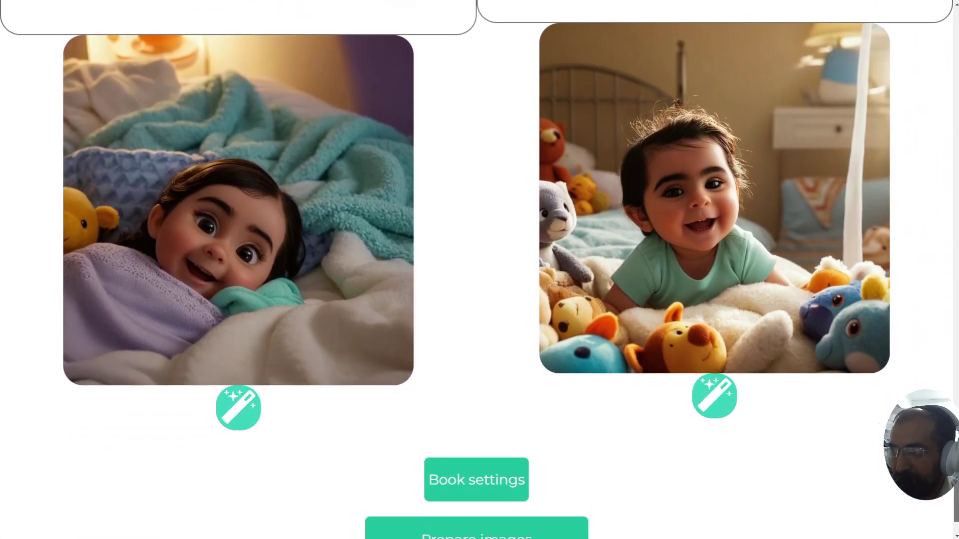
scroll(924, 298, "down", 1)
scroll(924, 298, "up", 20)
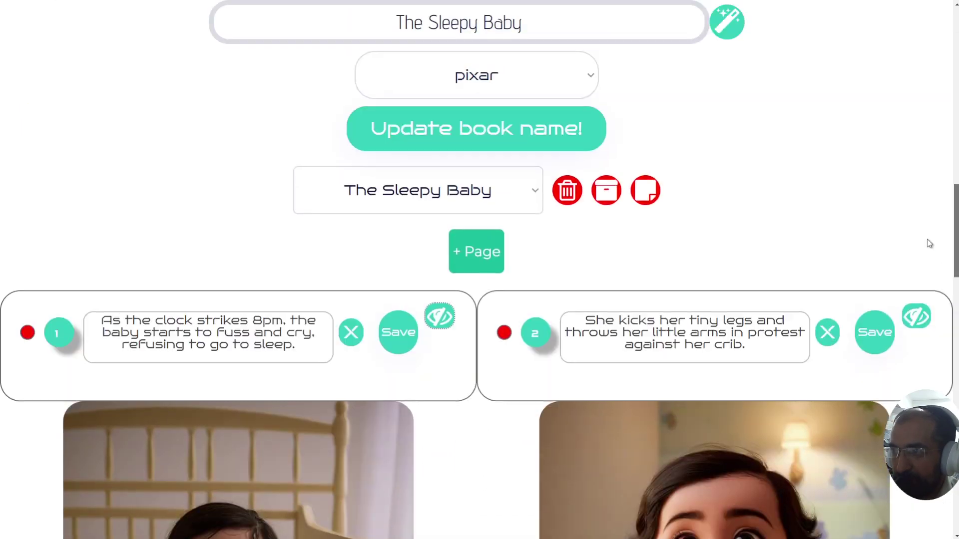
Step: Show the book settings, turn off the text-above-image option and choose the recommended placement of text on the image
scroll(929, 192, "down", 15)
scroll(940, 316, "down", 10)
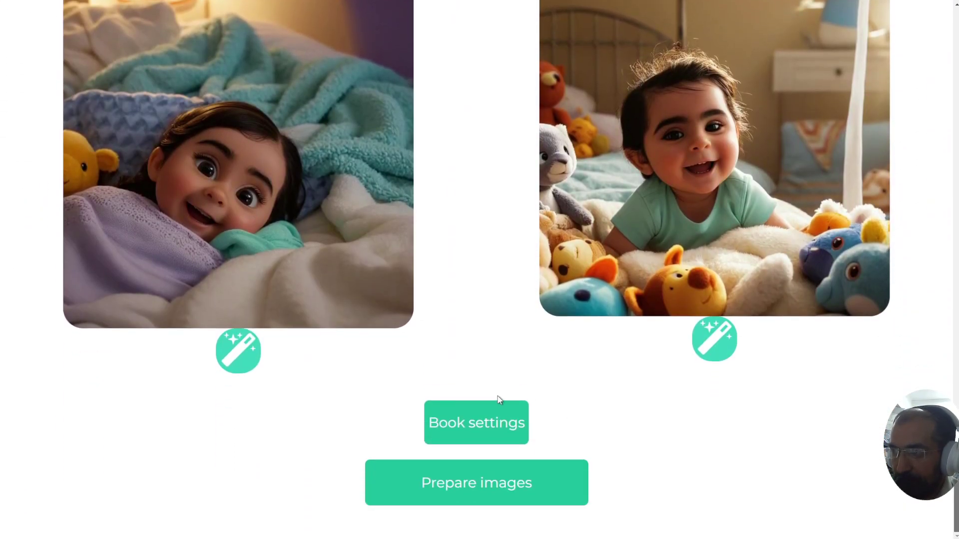
left_click(488, 428)
scroll(519, 310, "down", 3)
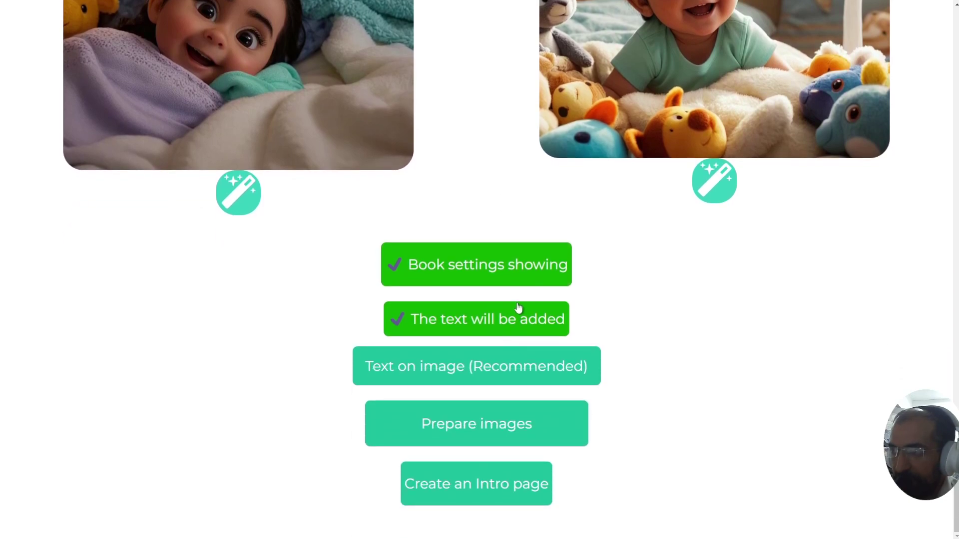
left_click(446, 327)
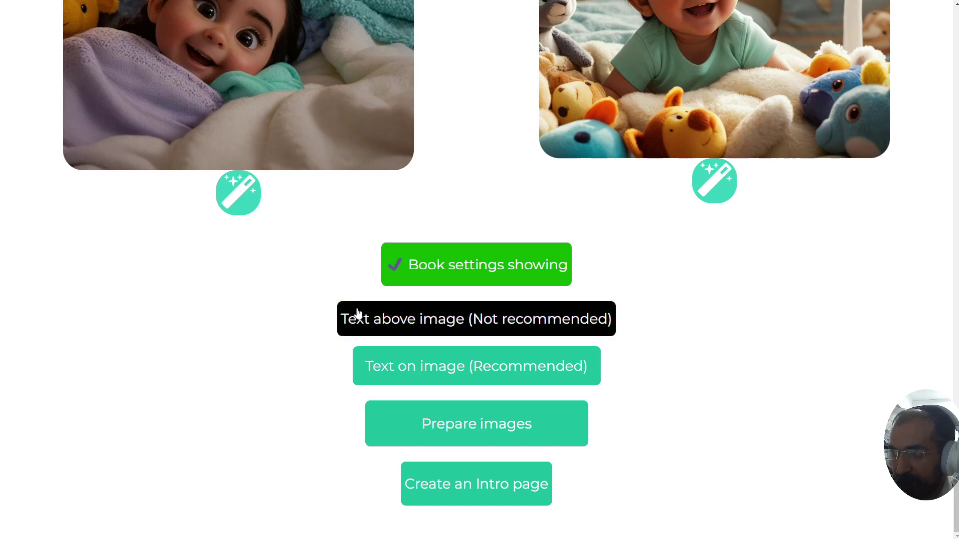
left_click(429, 384)
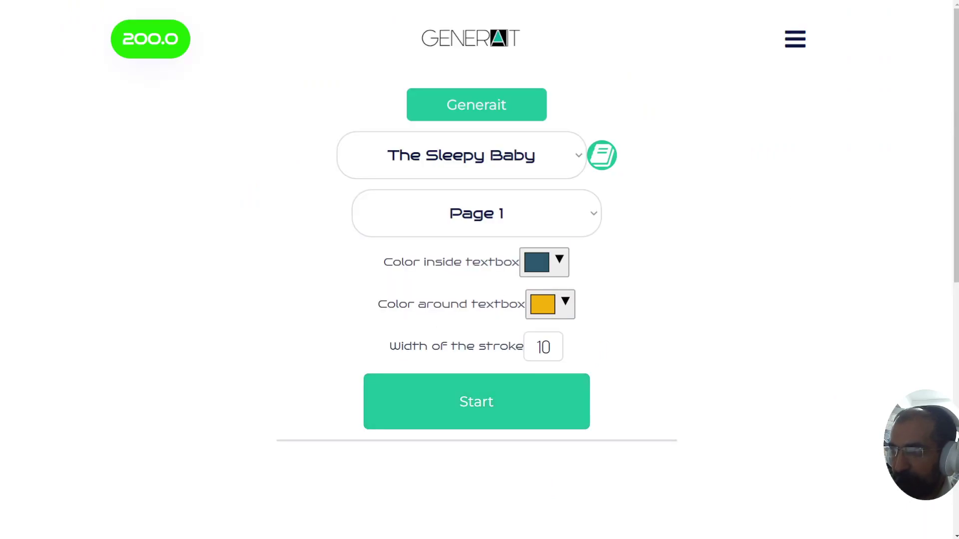
Step: Start the text overlay for page 1 of The Sleepy Baby and look over its image and caption
left_click_drag(956, 107, 952, 132)
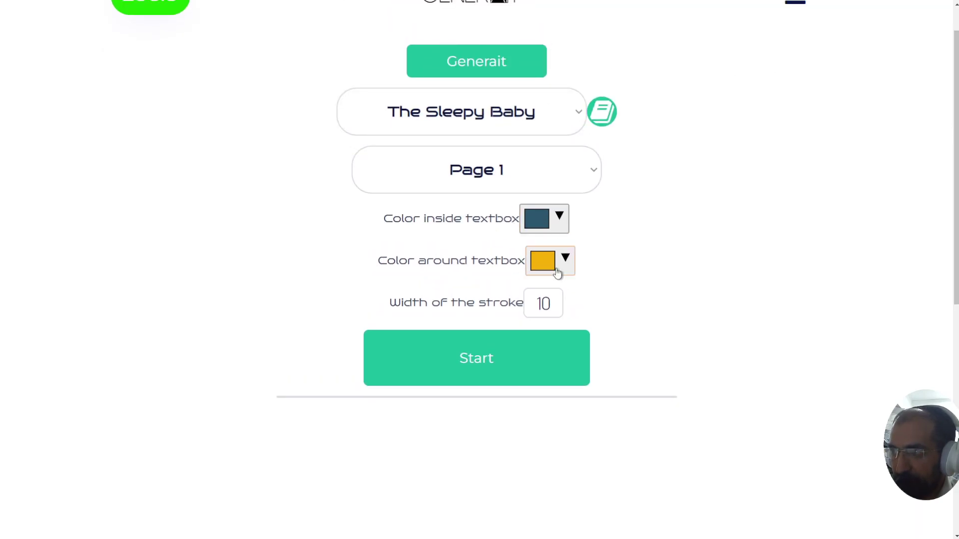
left_click(475, 358)
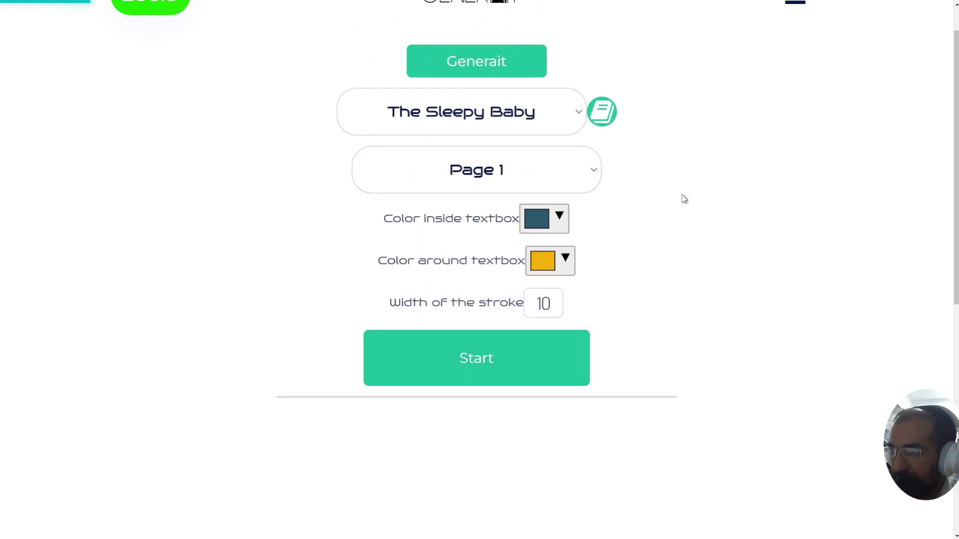
left_click_drag(957, 122, 948, 295)
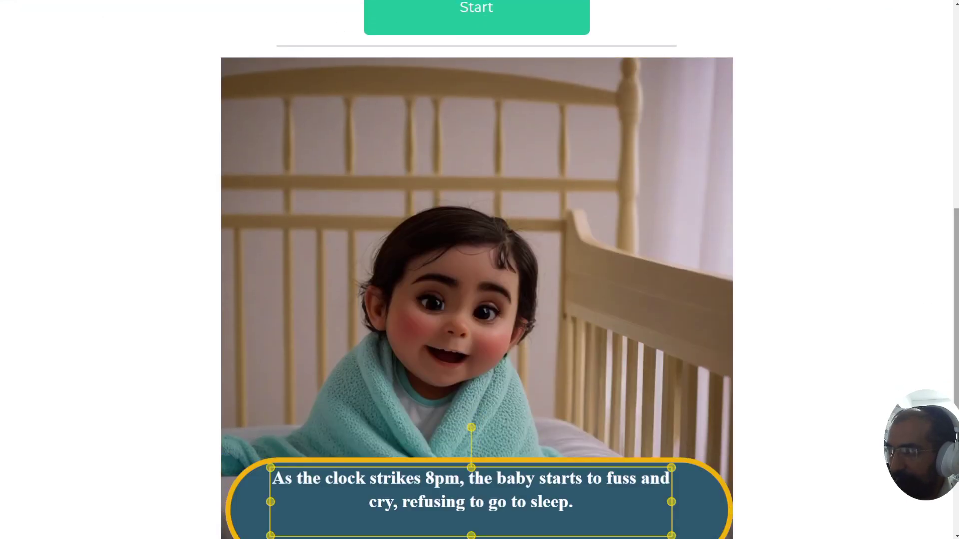
scroll(852, 300, "down", 2)
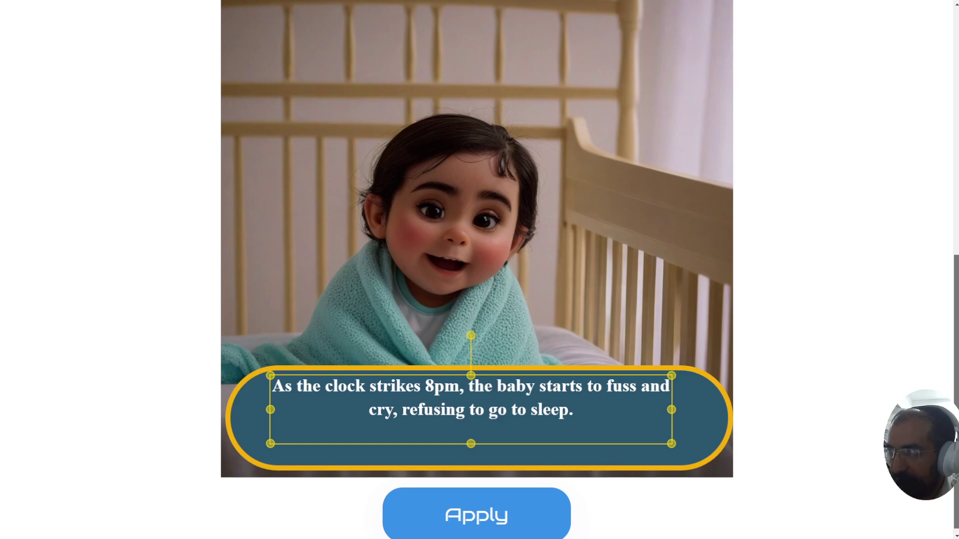
scroll(650, 150, "up", 1)
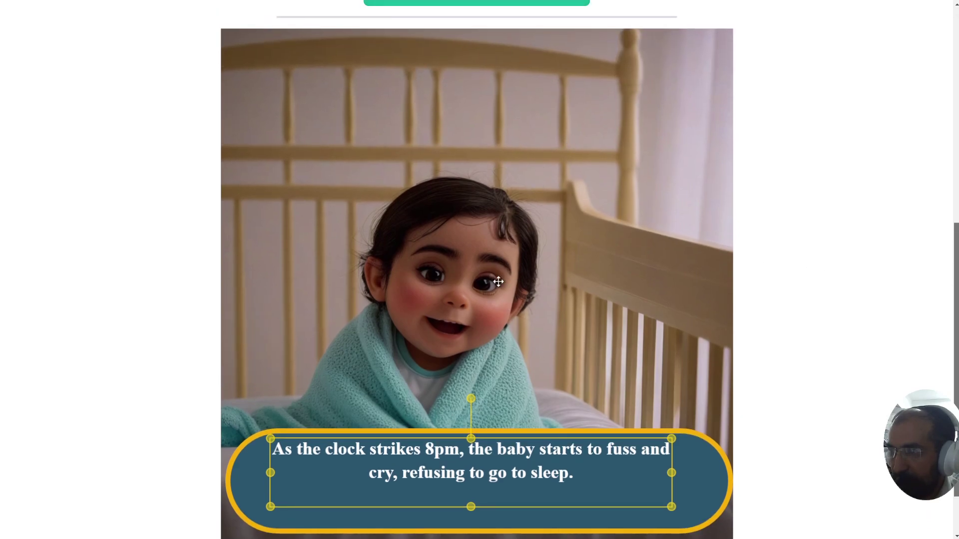
Step: Move page 1's image upward and stretch the text box across the full image width below the baby
left_click_drag(458, 331, 461, 216)
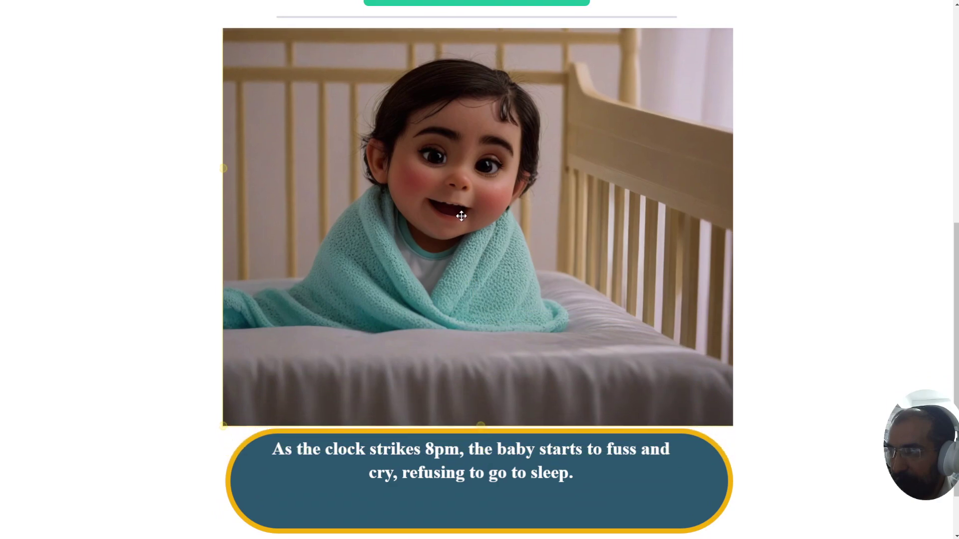
left_click(665, 514)
left_click_drag(237, 426, 120, 309)
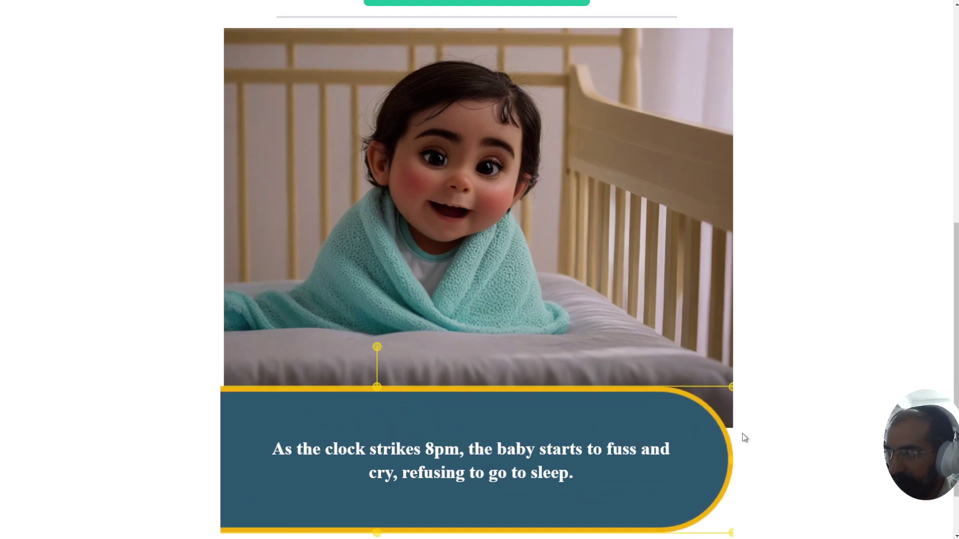
left_click_drag(730, 385, 796, 382)
Step: Enlarge page 1's caption, reposition it inside the widened text box and shift the box slightly downward
left_click(470, 464)
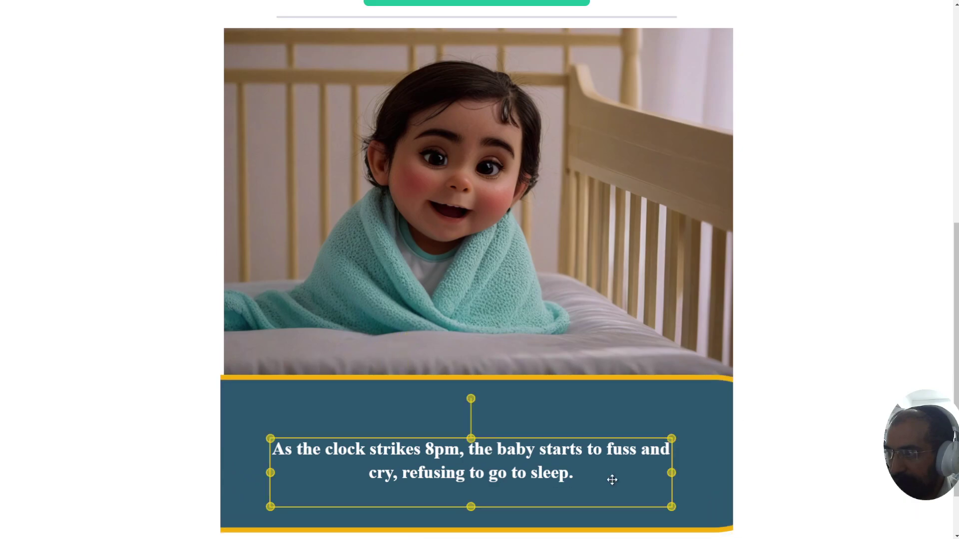
left_click_drag(676, 441, 750, 378)
left_click_drag(377, 423, 336, 405)
left_click_drag(231, 445, 349, 452)
left_click_drag(469, 480, 394, 467)
left_click(724, 437)
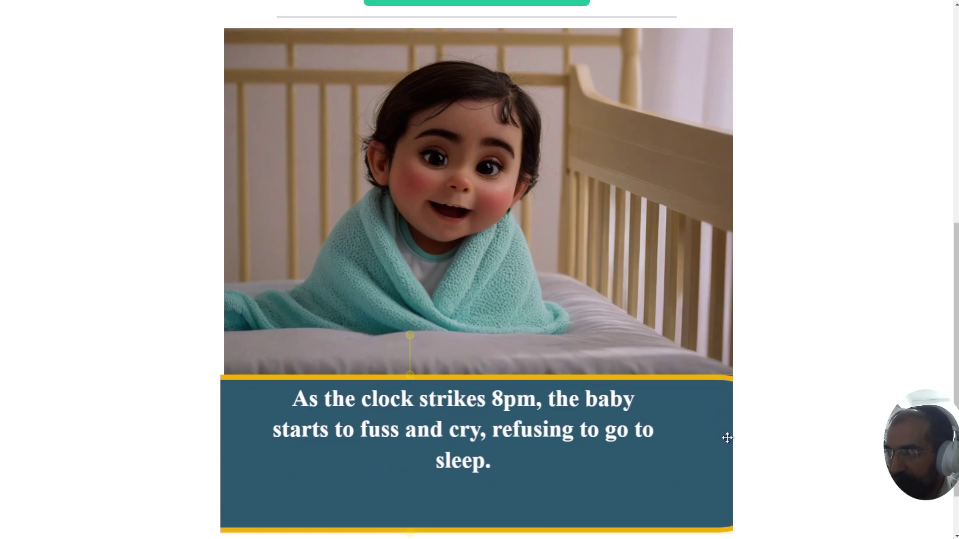
key("Tab")
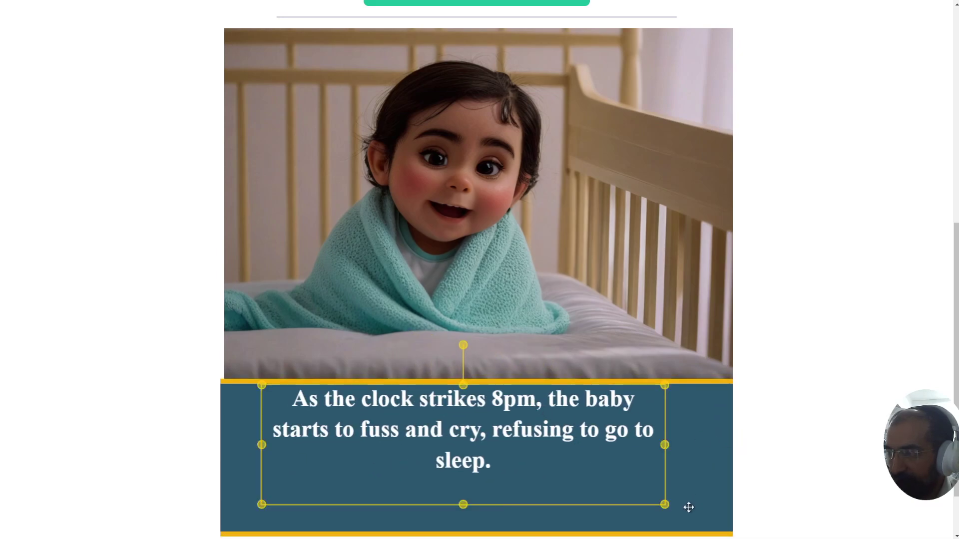
Step: Enlarge page 1's caption further, centre it as three lines in the text box and apply the page layout
left_click_drag(660, 503, 698, 520)
left_click_drag(517, 404, 509, 414)
left_click_drag(700, 460, 613, 442)
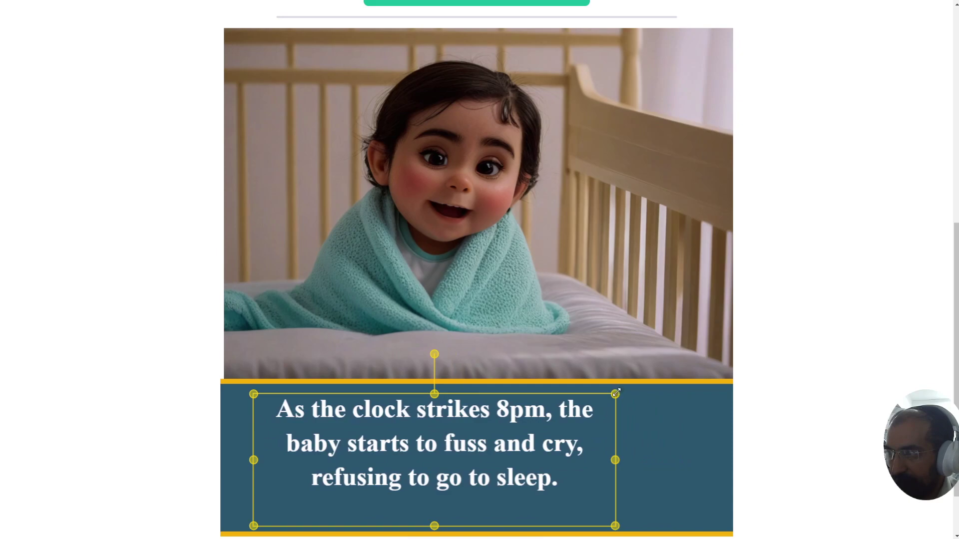
left_click_drag(616, 393, 672, 407)
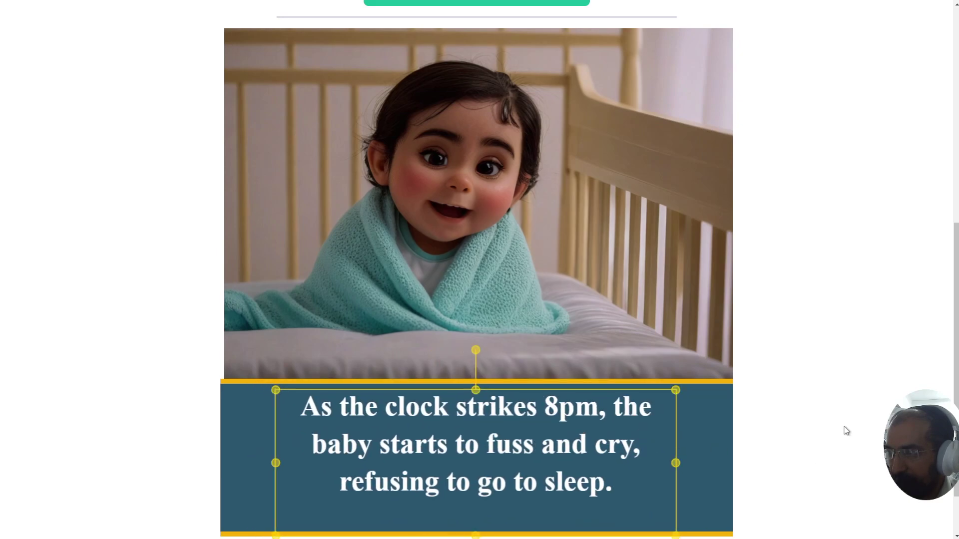
scroll(846, 433, "down", 1)
left_click(543, 511)
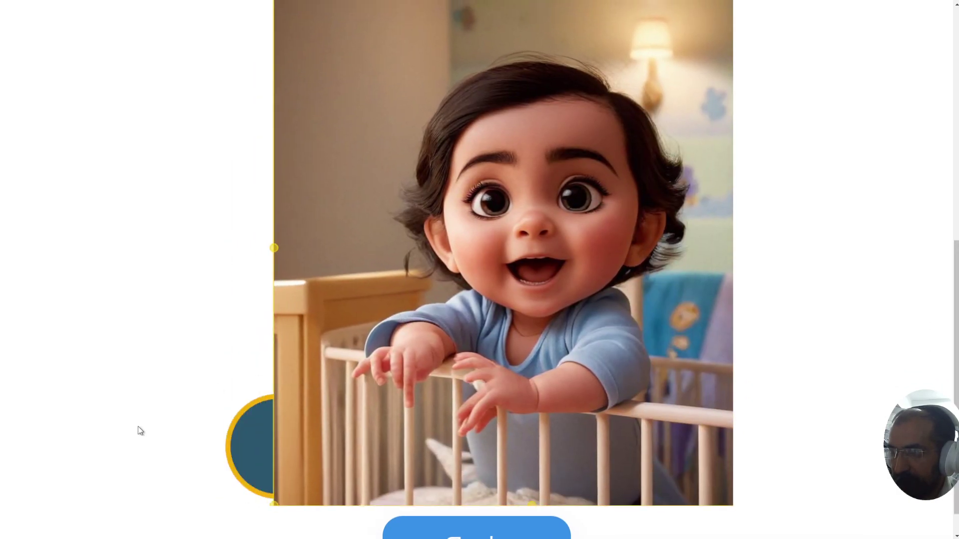
Step: Restart the text overlay for page 2 to restore its shifted image and covered text box
left_click(257, 459)
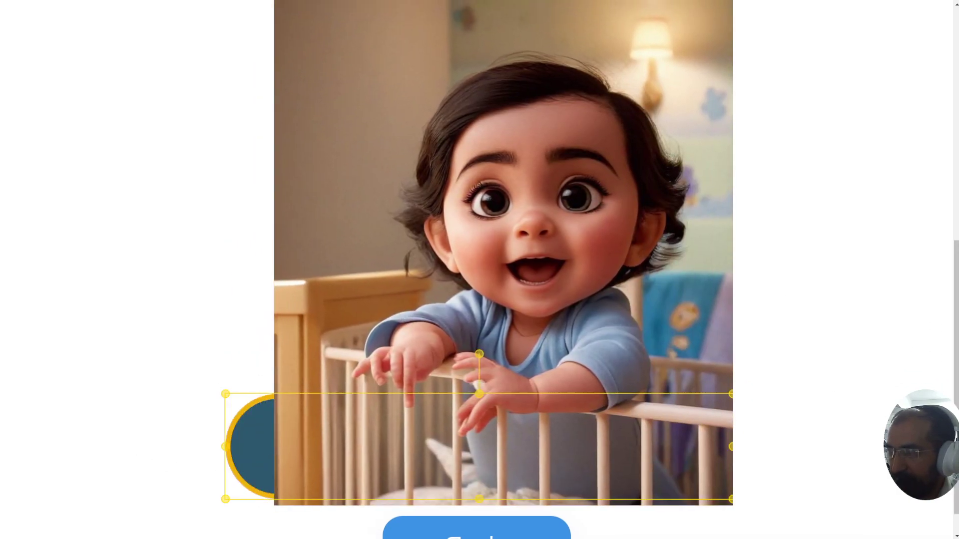
scroll(526, 265, "up", 8)
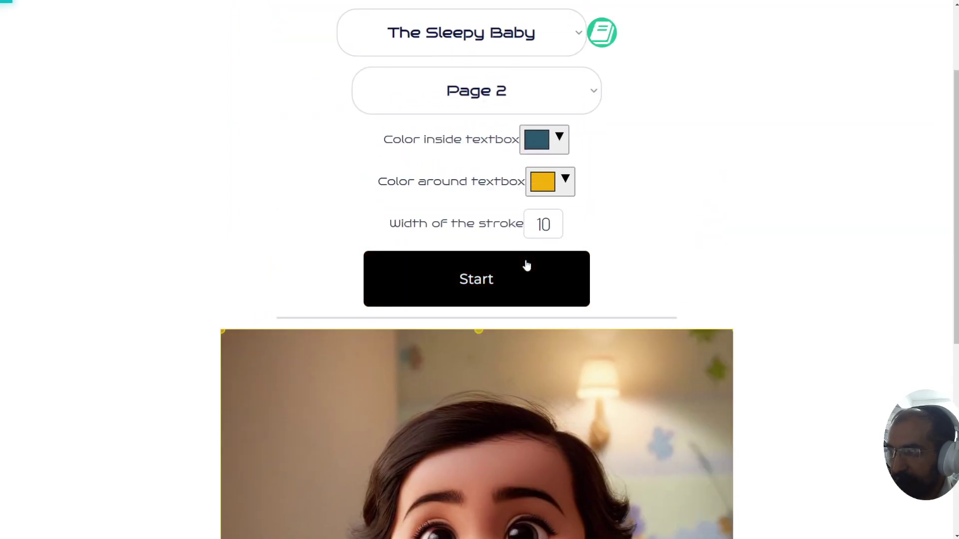
left_click(526, 265)
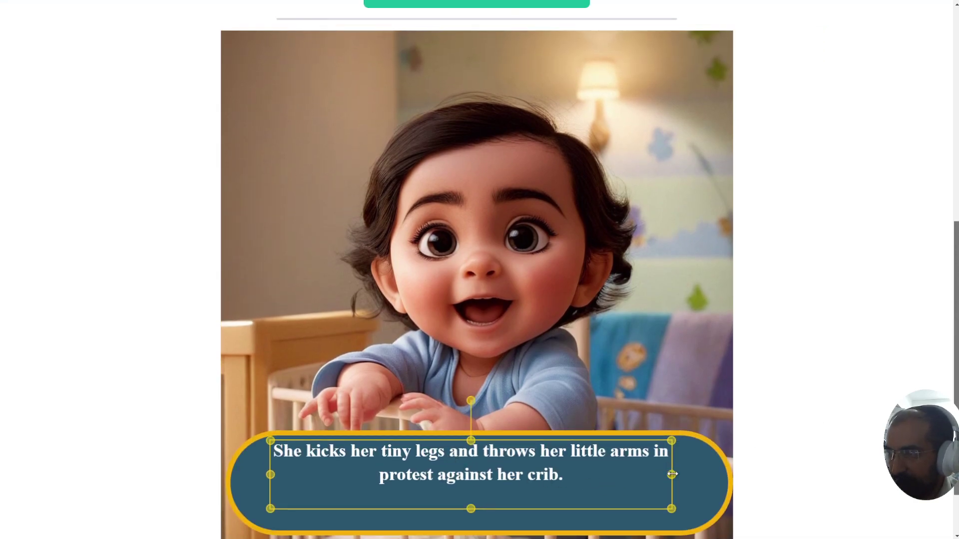
Step: Rewrap and enlarge page 2's caption to fill the text box in two lines, and apply the page layout
left_click_drag(673, 474, 567, 474)
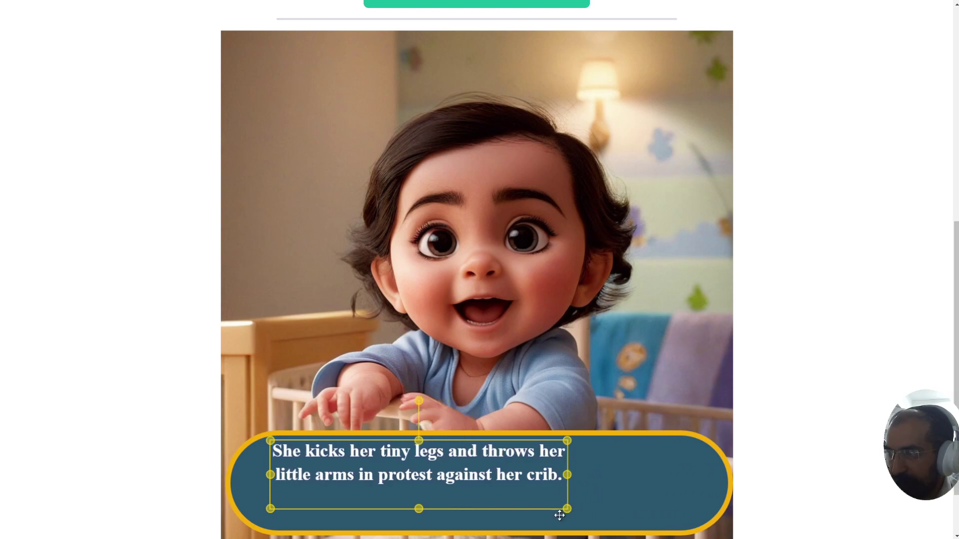
left_click_drag(567, 509, 695, 536)
scroll(819, 440, "down", 2)
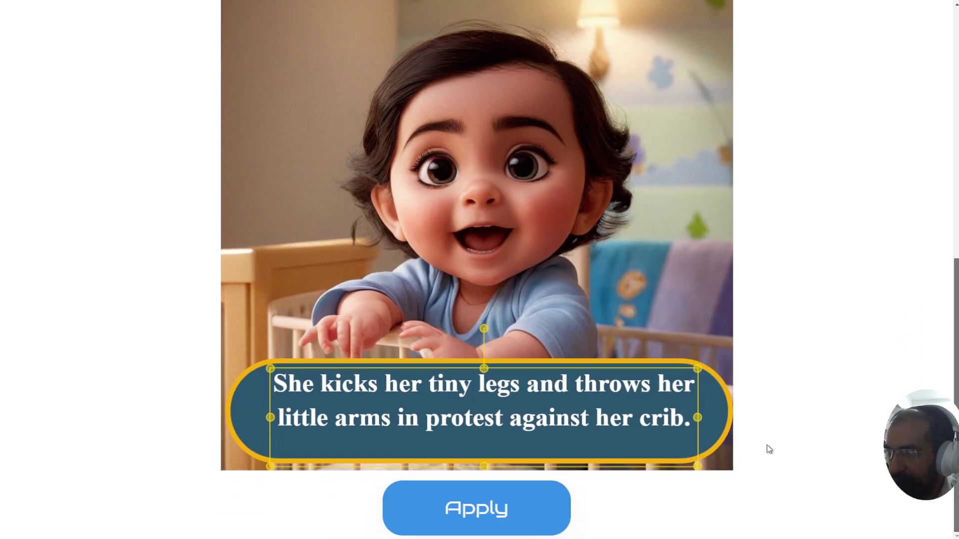
left_click(489, 520)
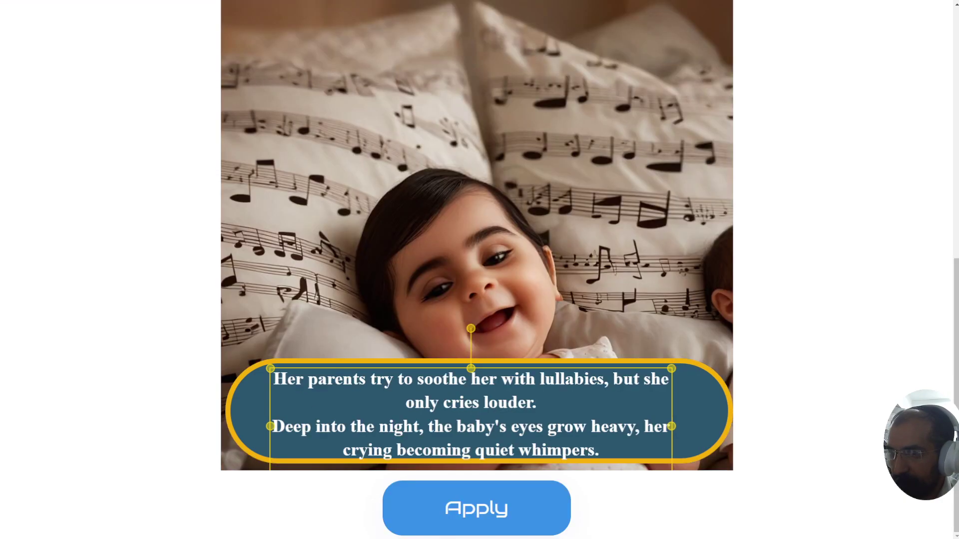
Step: Shrink and rewrap page 3's long caption into three lines so that it fits inside the text box
left_click_drag(672, 427, 814, 454)
left_click_drag(676, 422, 619, 440)
left_click_drag(223, 381, 368, 404)
left_click_drag(438, 433, 310, 412)
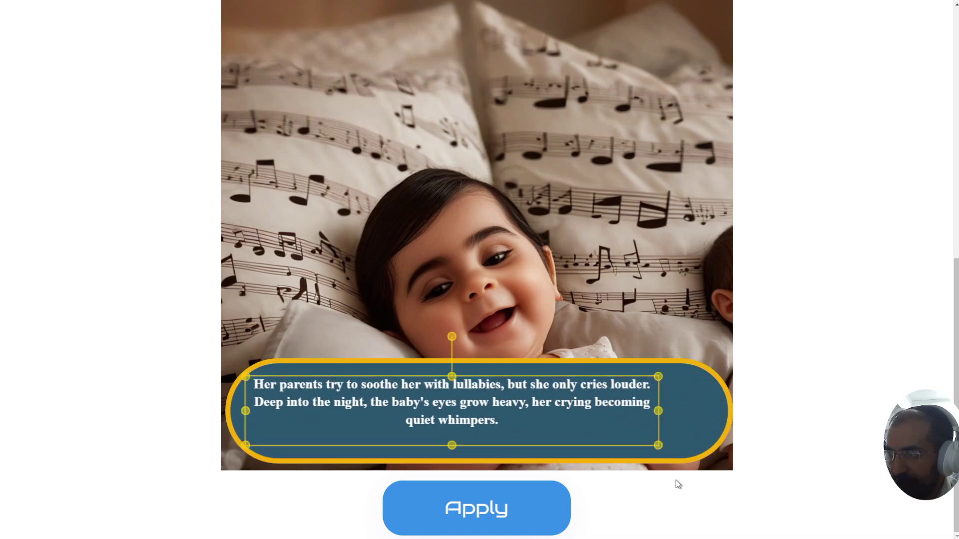
left_click_drag(659, 445, 679, 460)
Step: Move page 3's text box and caption above the baby's head, and enlarge and centre the caption in the box
left_click_drag(709, 433, 702, 106)
left_click_drag(541, 391, 537, 59)
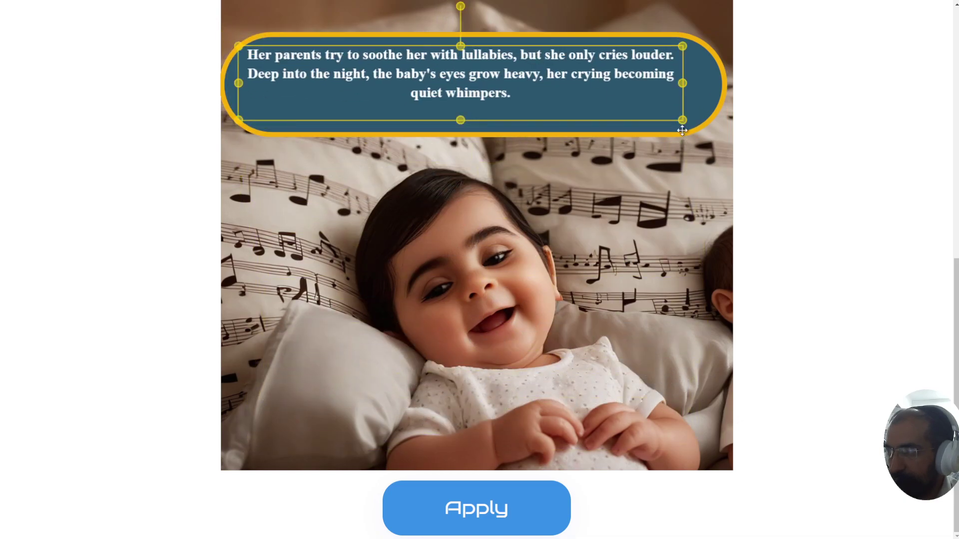
left_click_drag(682, 120, 717, 126)
left_click_drag(661, 100, 660, 111)
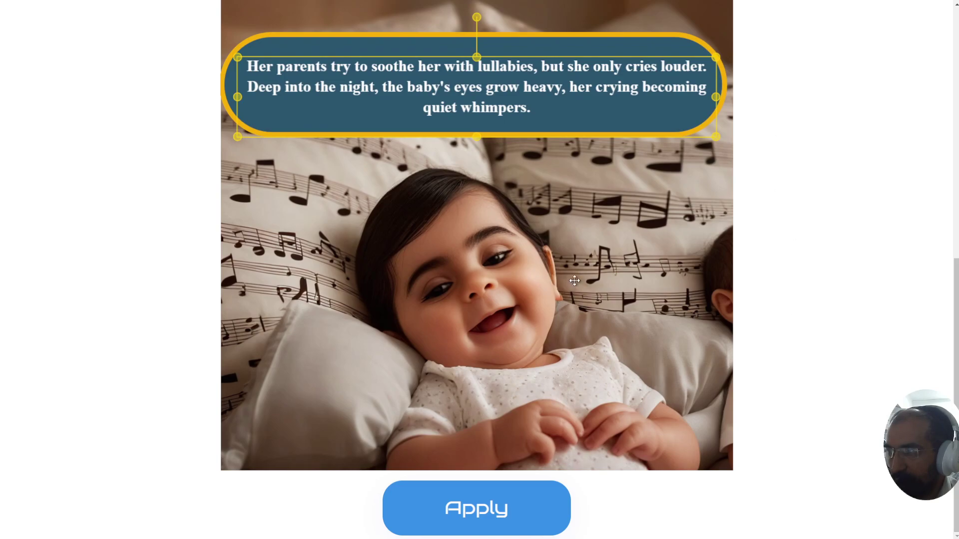
Step: Apply page 3's layout and check the created image with its caption
left_click(555, 291)
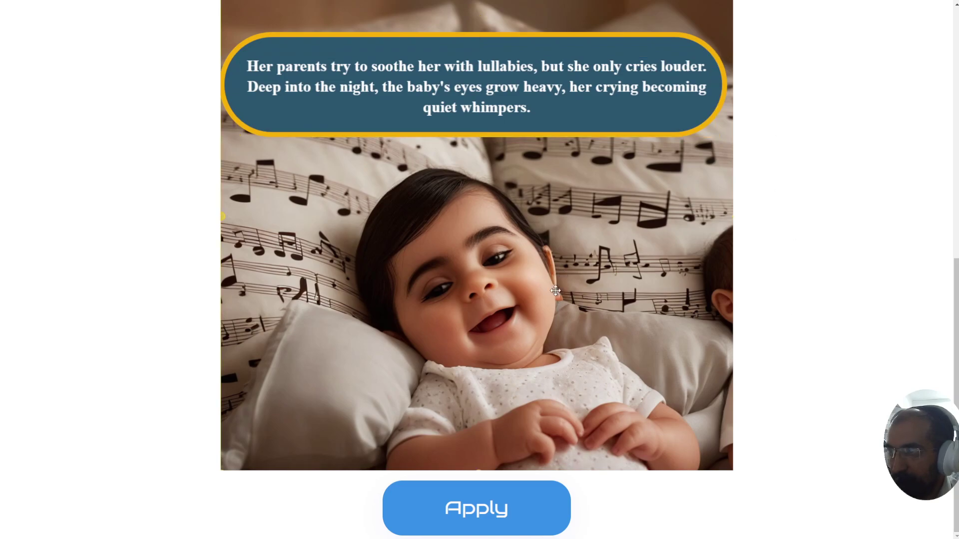
left_click(522, 516)
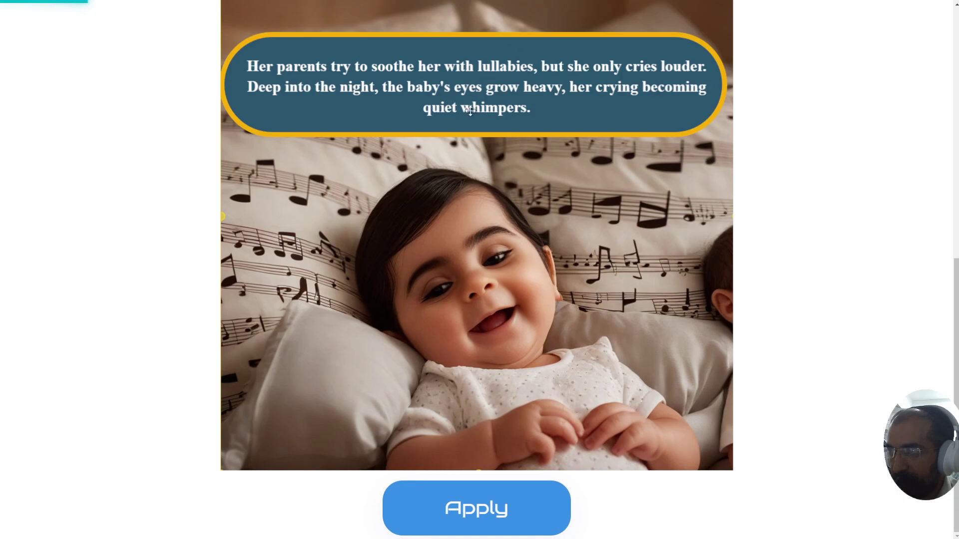
scroll(659, 159, "up", 6)
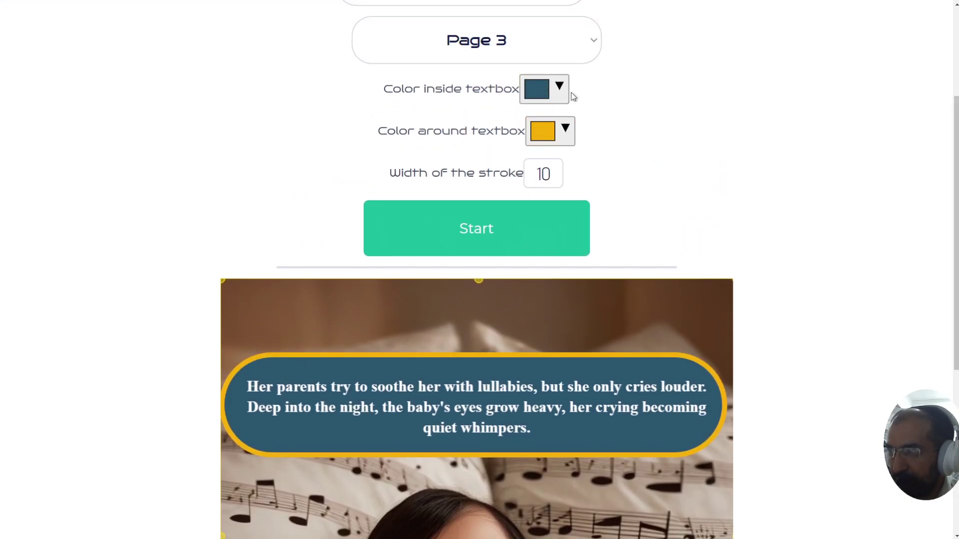
scroll(922, 194, "down", 3)
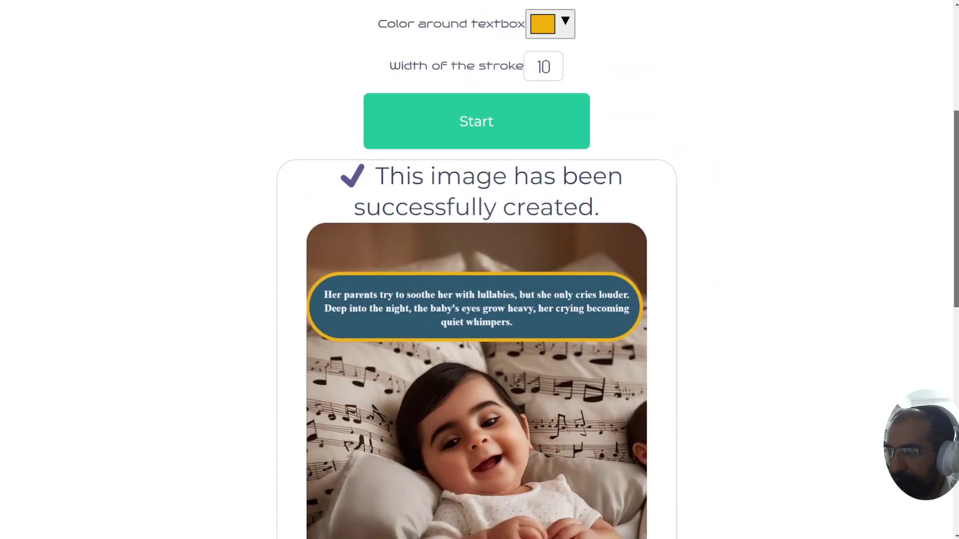
Step: Apply page 4's layout with the caption about the crib and soft blanket
scroll(865, 234, "down", 3)
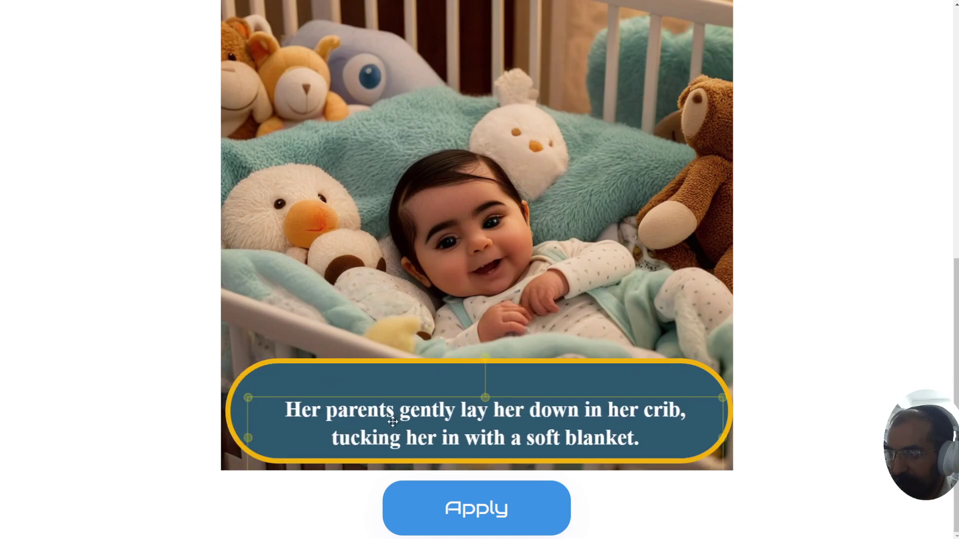
left_click(450, 506)
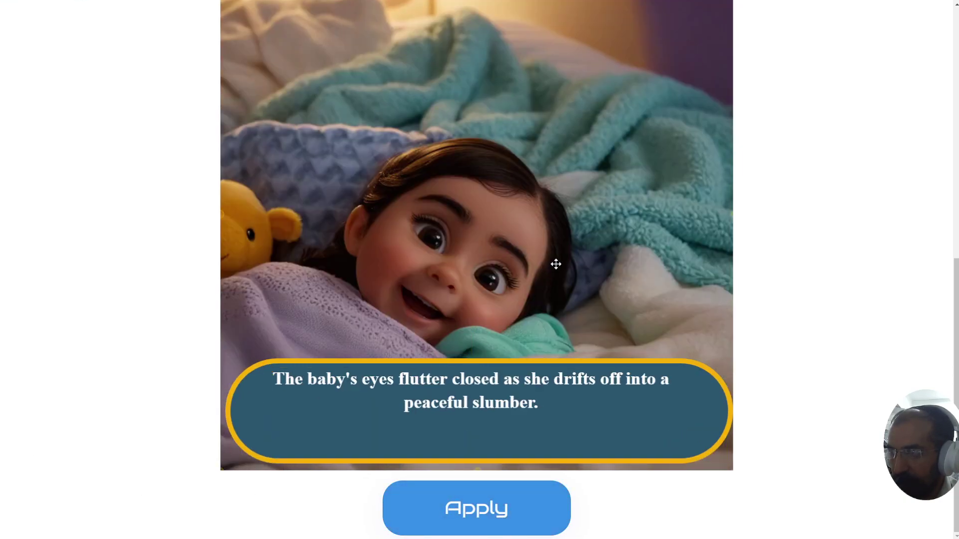
Step: Move page 5's image upward, stretch its text box across the full width and realign the image with the page edges
left_click_drag(555, 263, 563, 149)
left_click(726, 363)
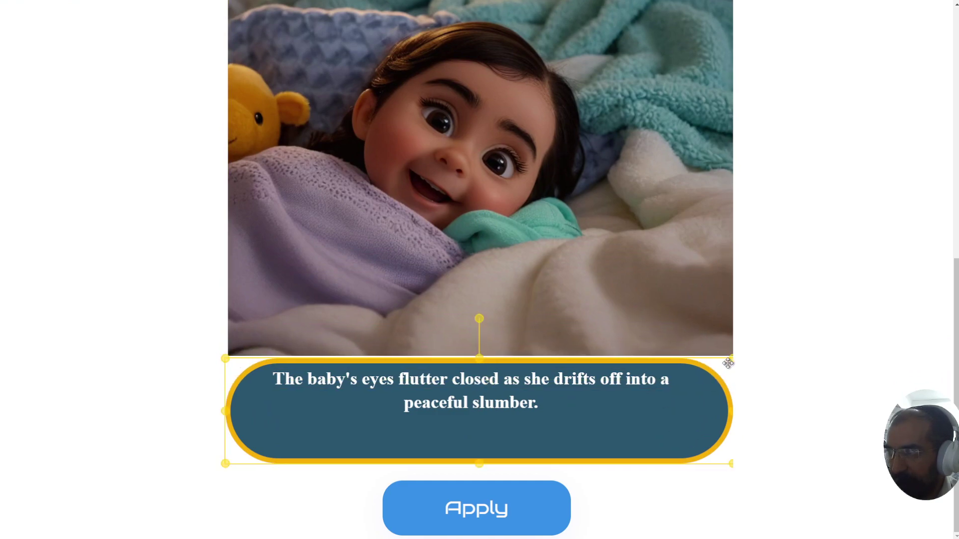
left_click_drag(733, 359, 856, 313)
left_click_drag(743, 398, 629, 398)
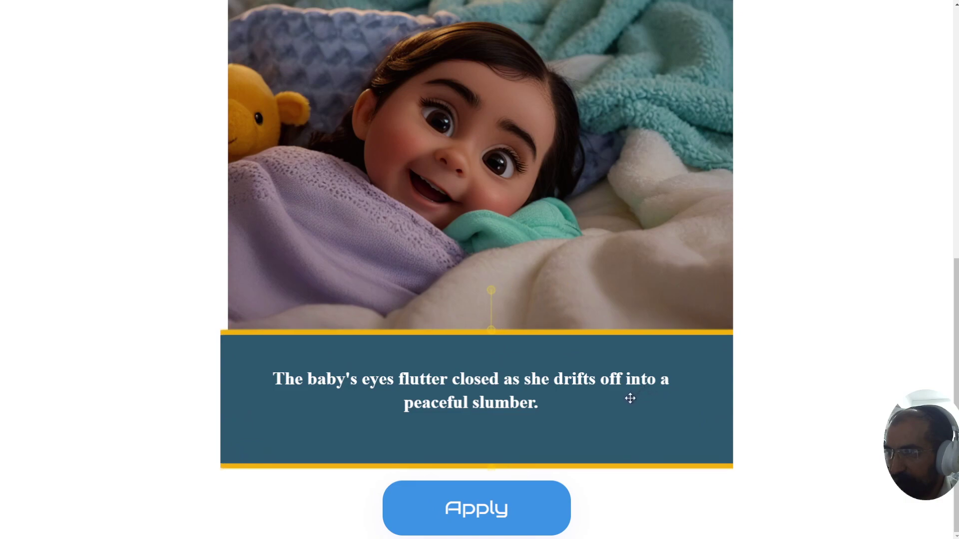
left_click_drag(572, 291, 562, 291)
left_click(638, 357)
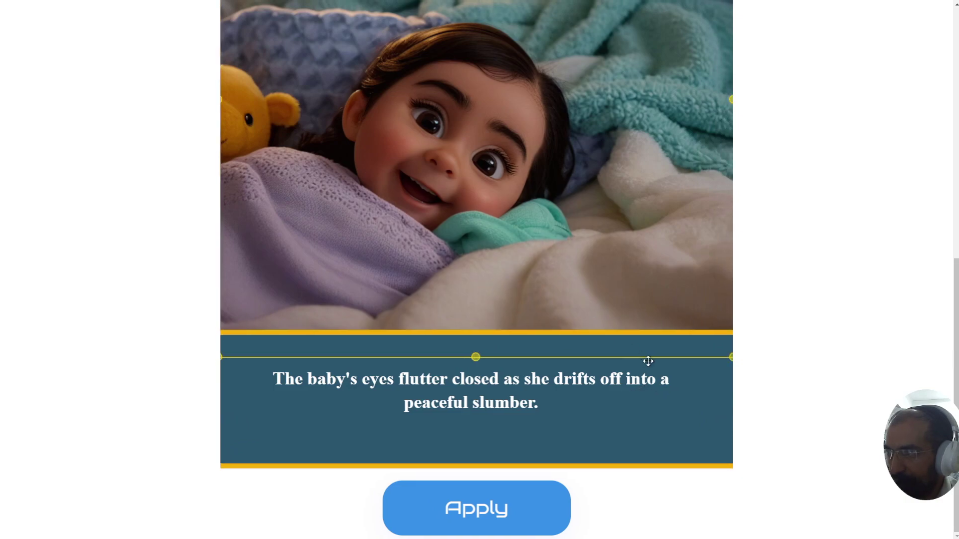
Step: Rewrap page 5's caption so the first line ends at "she", then enlarge and centre it across the text box
left_click(484, 400)
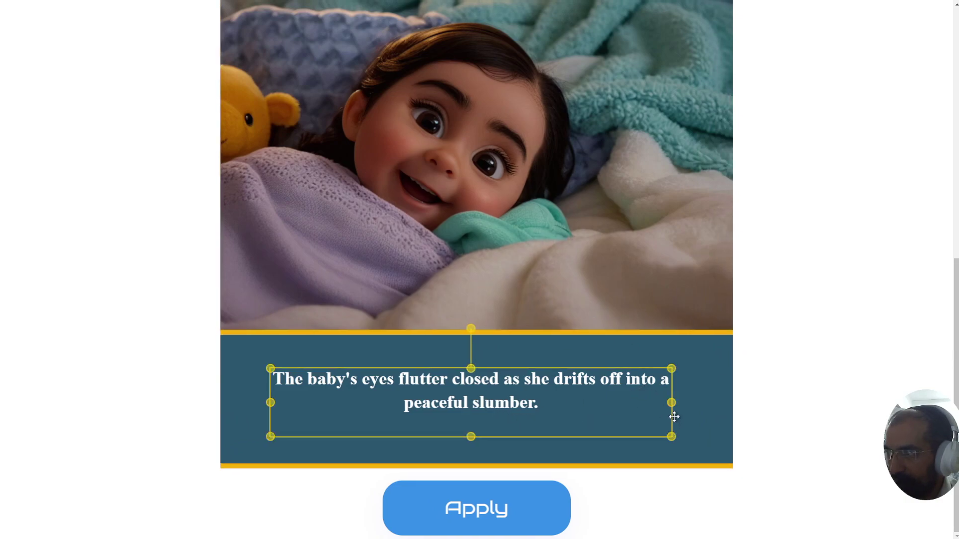
left_click_drag(668, 400, 569, 402)
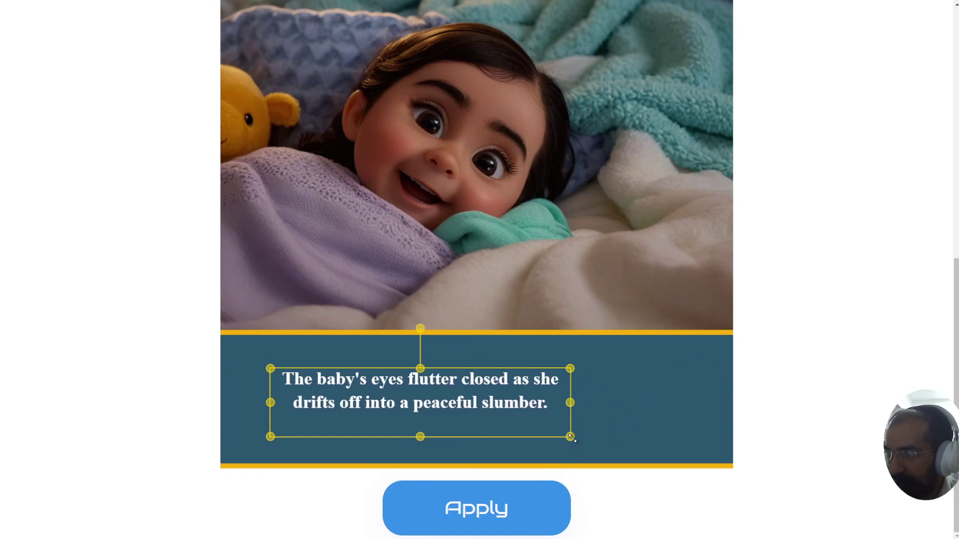
left_click_drag(570, 438, 715, 520)
left_click_drag(621, 417, 594, 392)
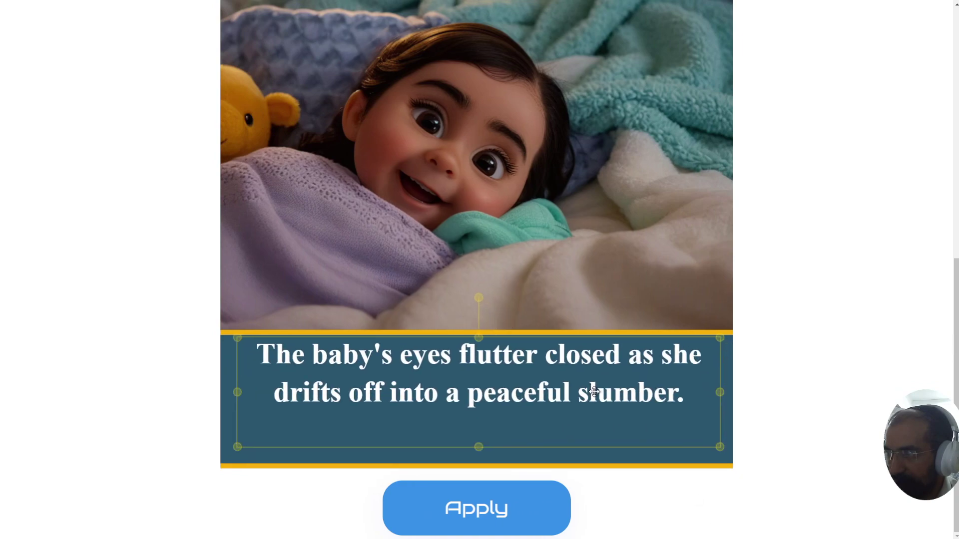
Step: Apply page 5's layout and page 6's layout with the caption about the baby waking up in the morning
left_click(529, 509)
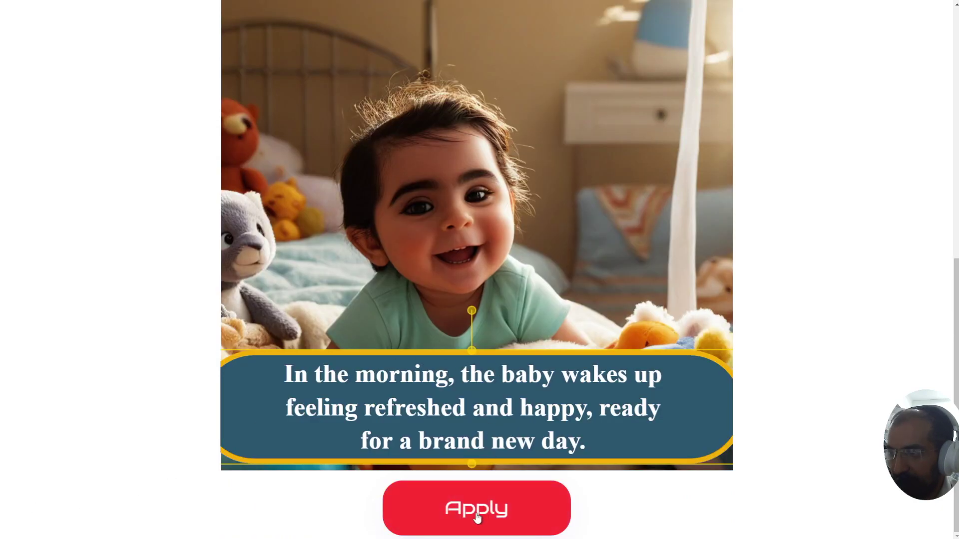
left_click(477, 518)
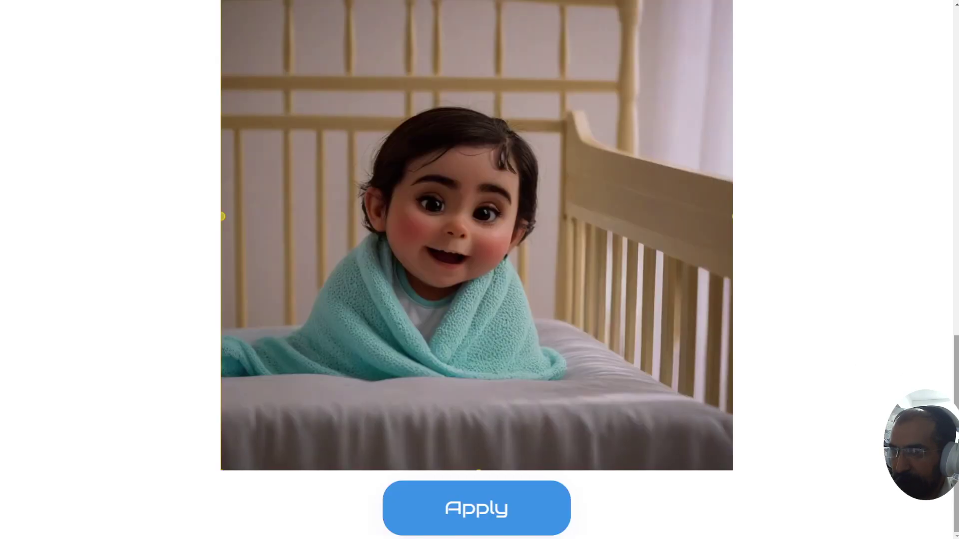
Step: Open The Sleepy Baby in the book editor and review the finished images and captions of all six pages
left_click_drag(956, 368, 899, 48)
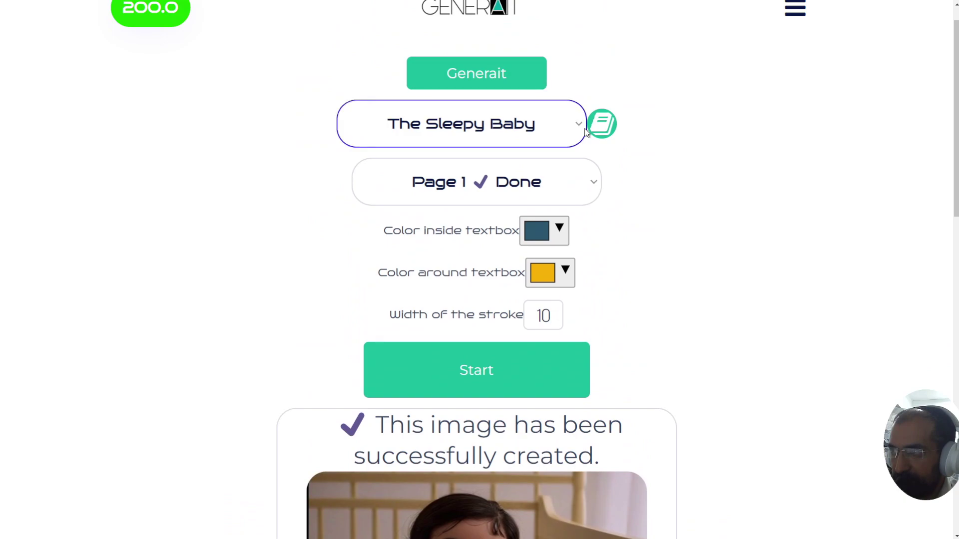
left_click(610, 127)
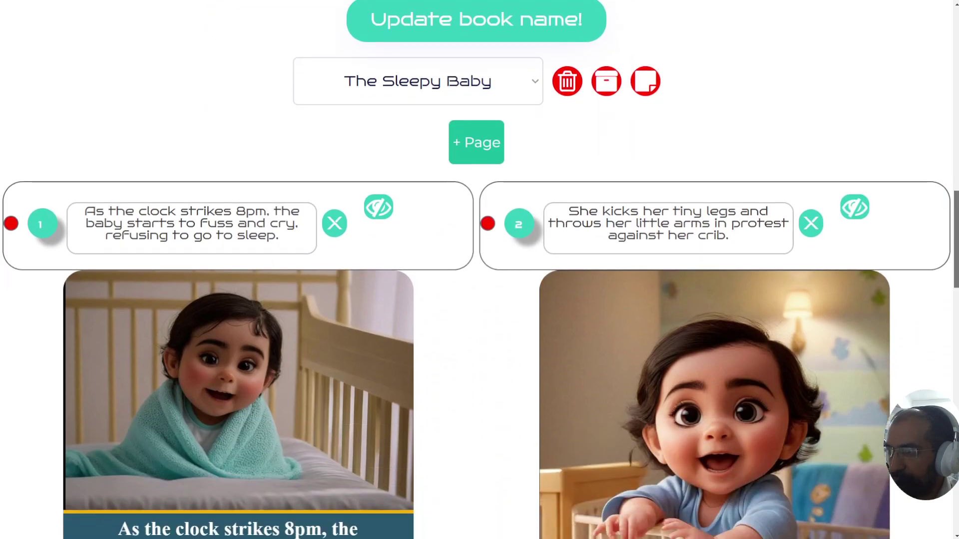
scroll(477, 269, "down", 4)
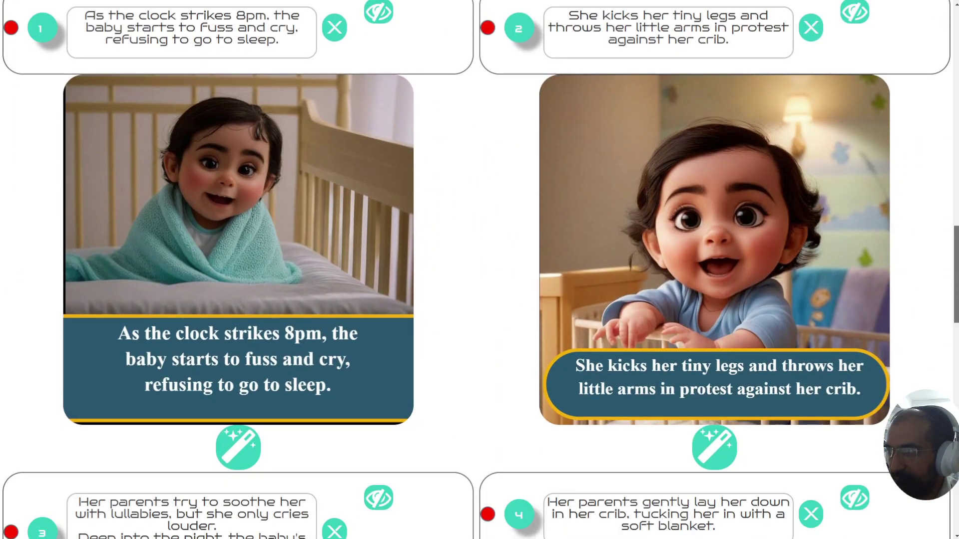
scroll(938, 389, "up", 2)
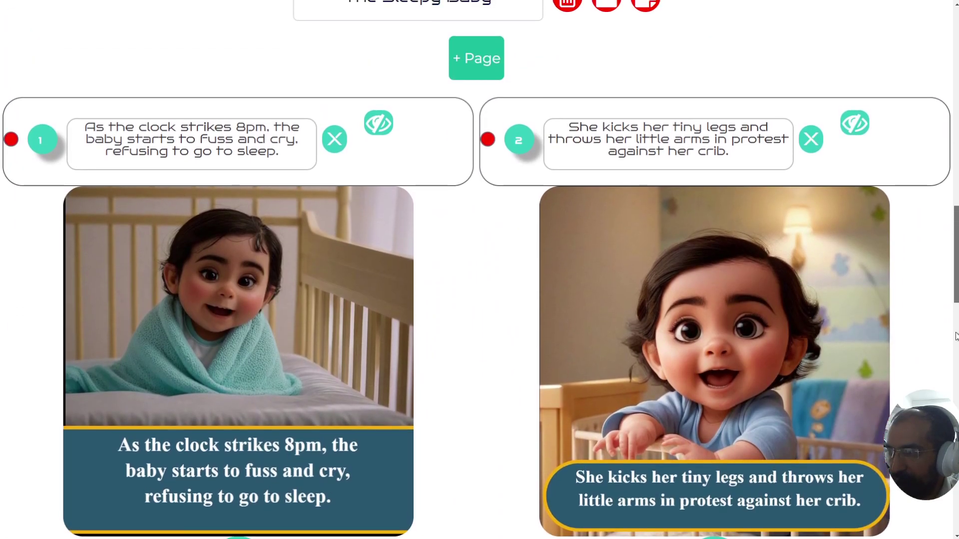
scroll(938, 389, "down", 5)
scroll(938, 388, "down", 5)
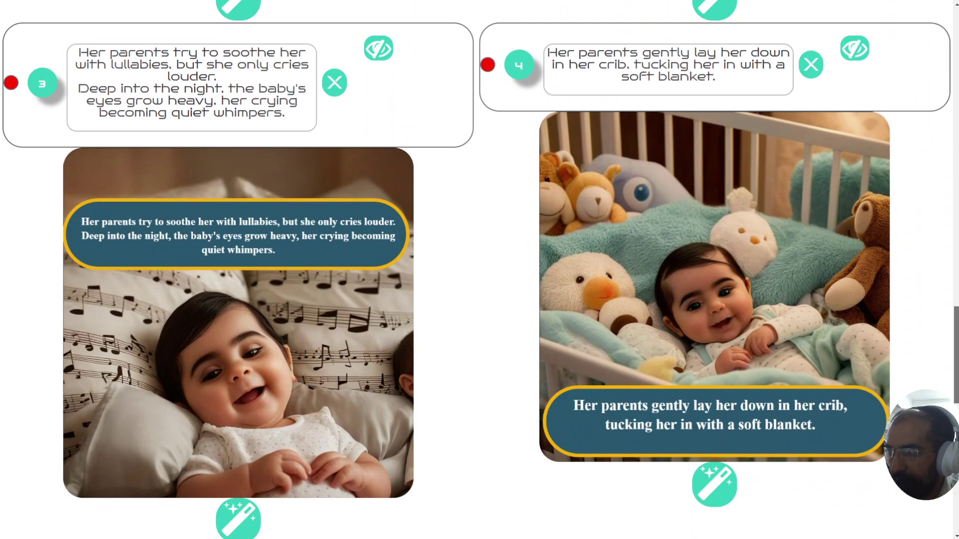
scroll(823, 409, "down", 13)
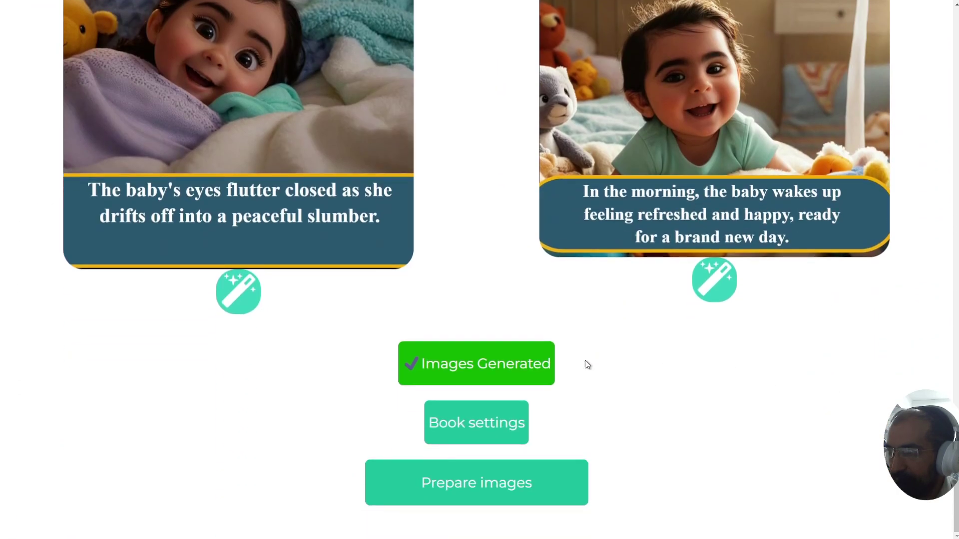
Step: Show the book settings and start preparing the page images with the text on the image
left_click(493, 434)
scroll(666, 362, "down", 3)
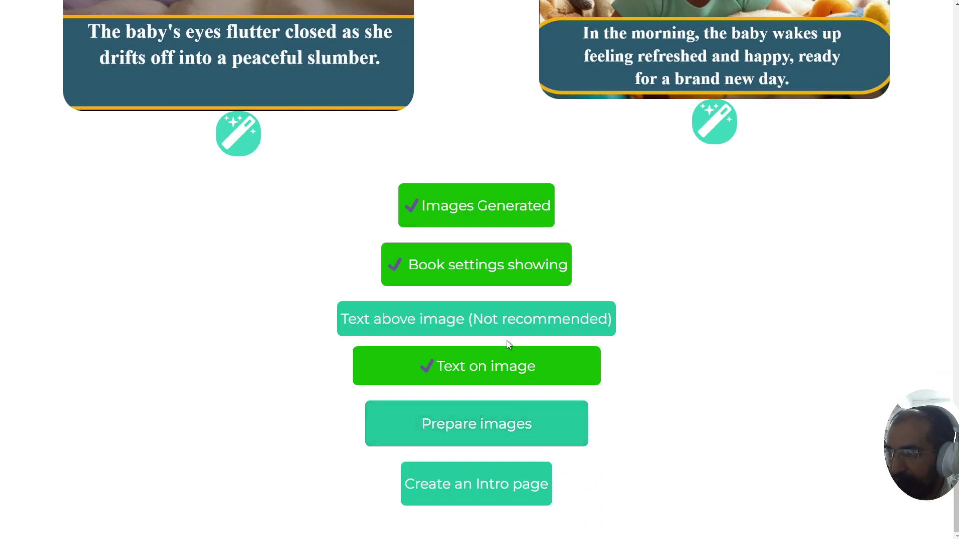
left_click(456, 426)
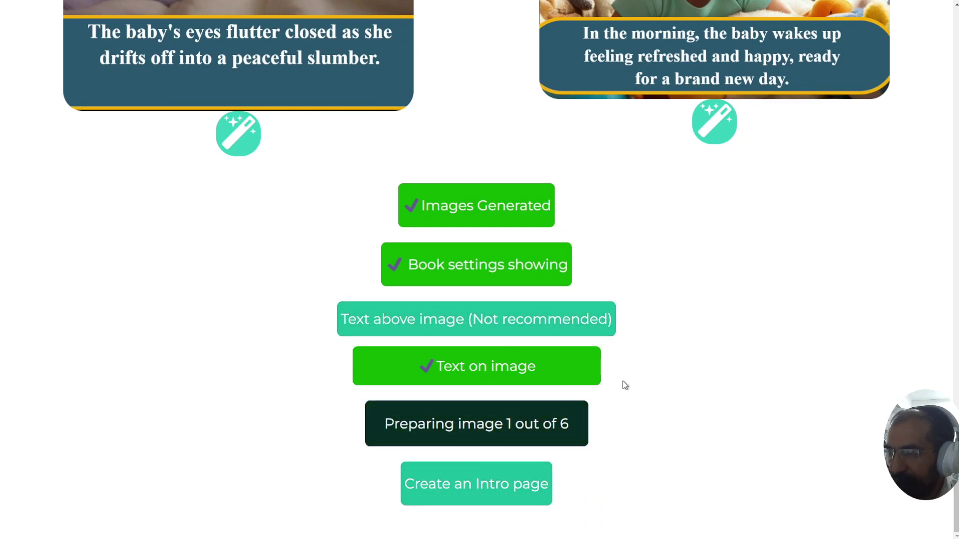
Step: Create an introduction page for The Sleepy Baby and save its text
left_click(492, 484)
scroll(703, 366, "down", 9)
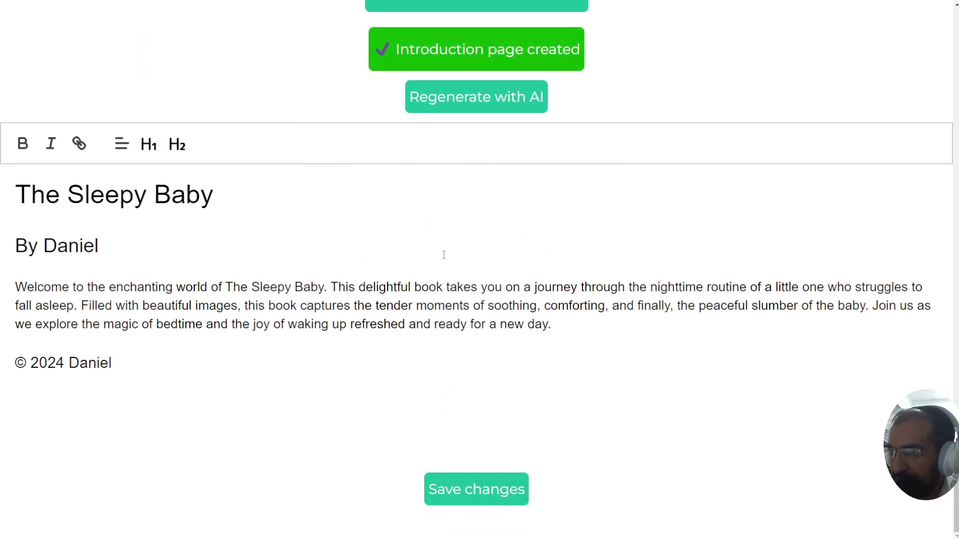
left_click(456, 492)
scroll(430, 223, "up", 4)
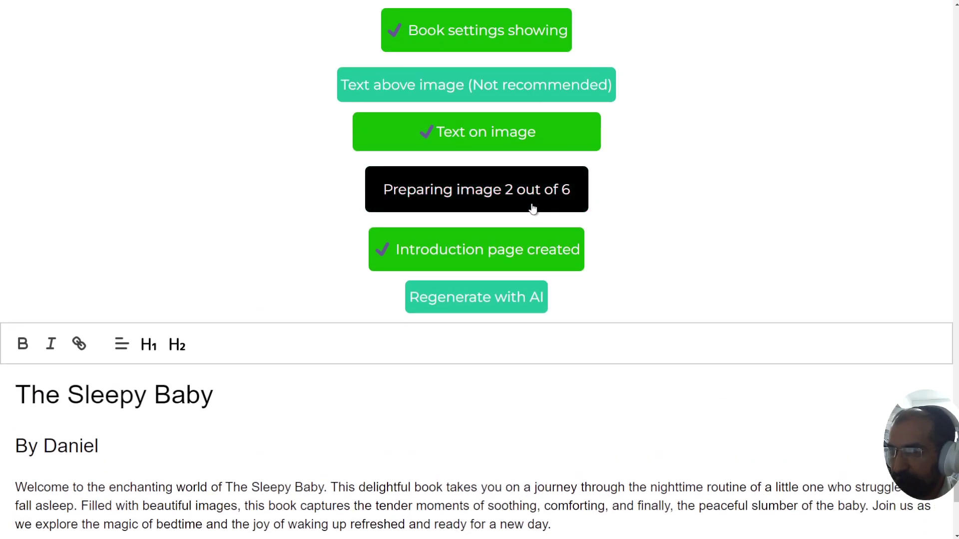
scroll(544, 358, "up", 4)
scroll(544, 358, "up", 1)
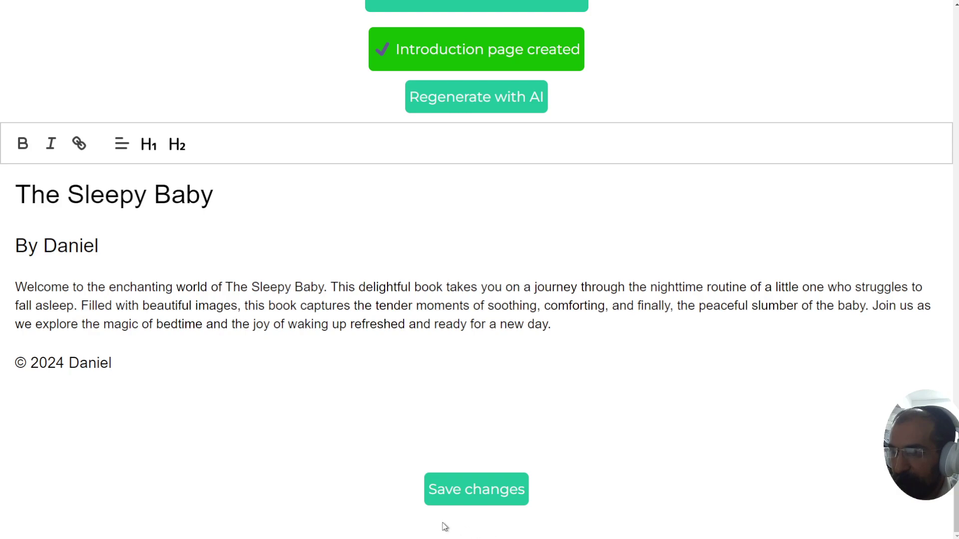
scroll(475, 188, "up", 4)
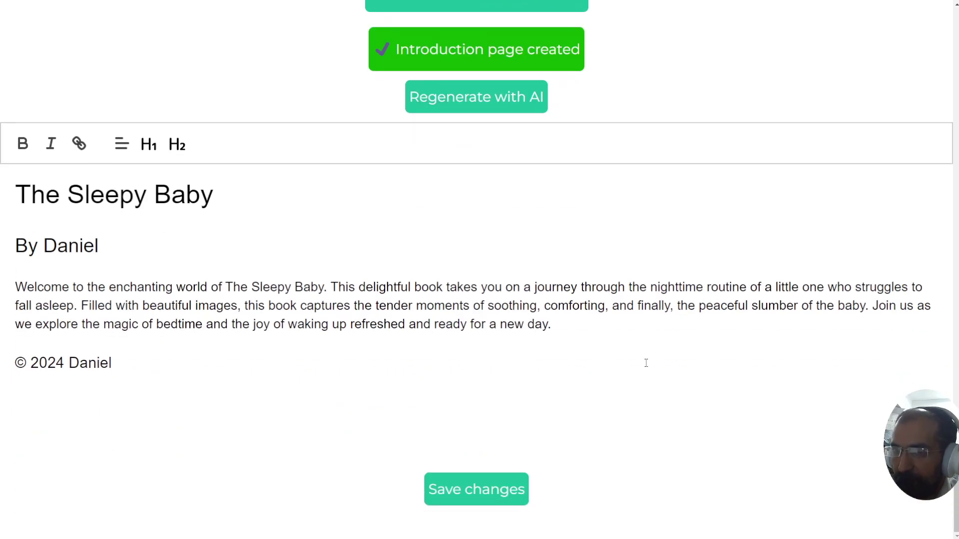
scroll(664, 260, "up", 3)
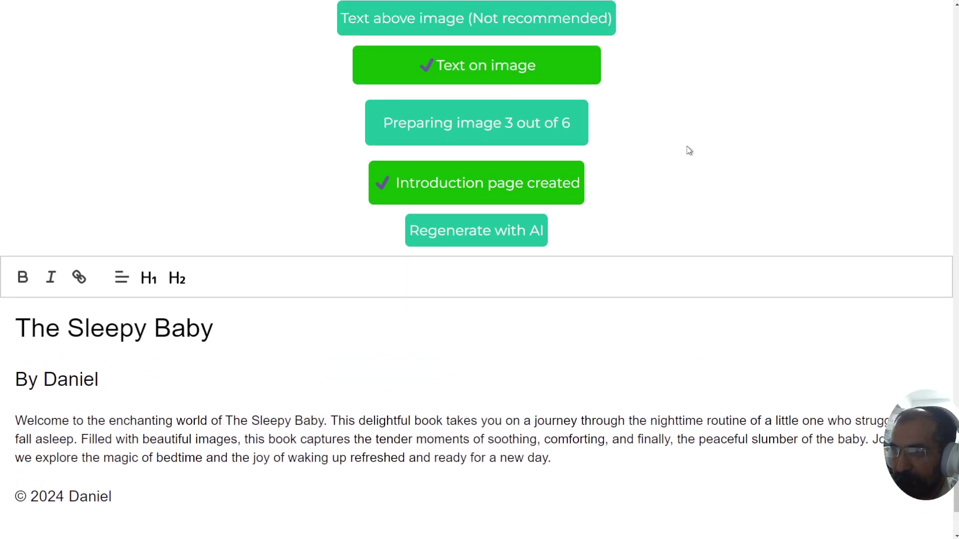